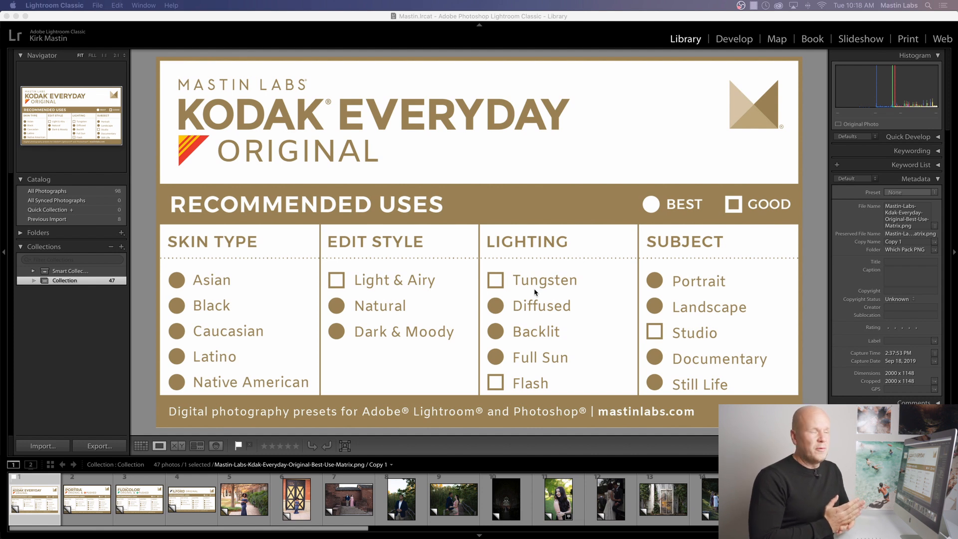
Step: Open the photo of the couple on the wooden boardwalk in Develop and apply the Portra 160 preset from Mastin Labs - Portra Original
left_click(87, 497)
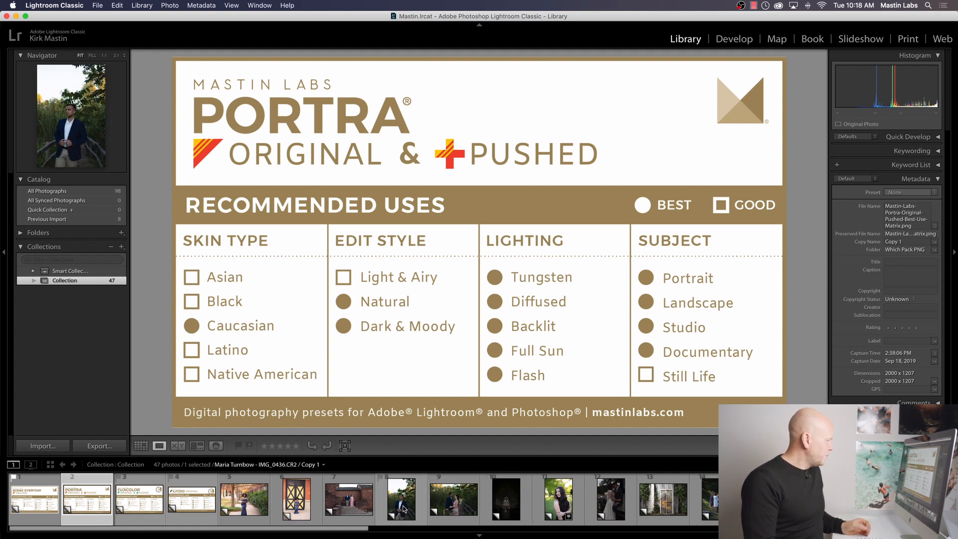
left_click(455, 509)
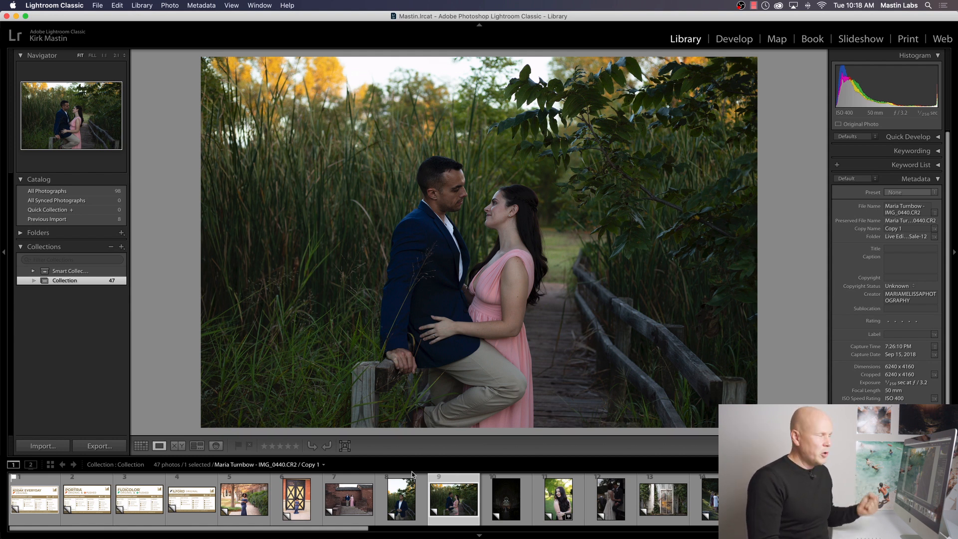
left_click(734, 41)
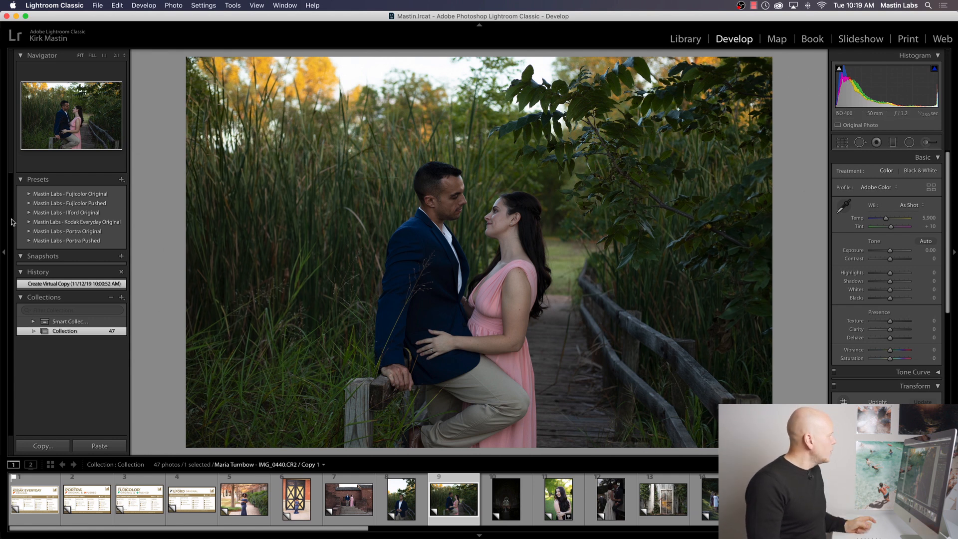
left_click(26, 232)
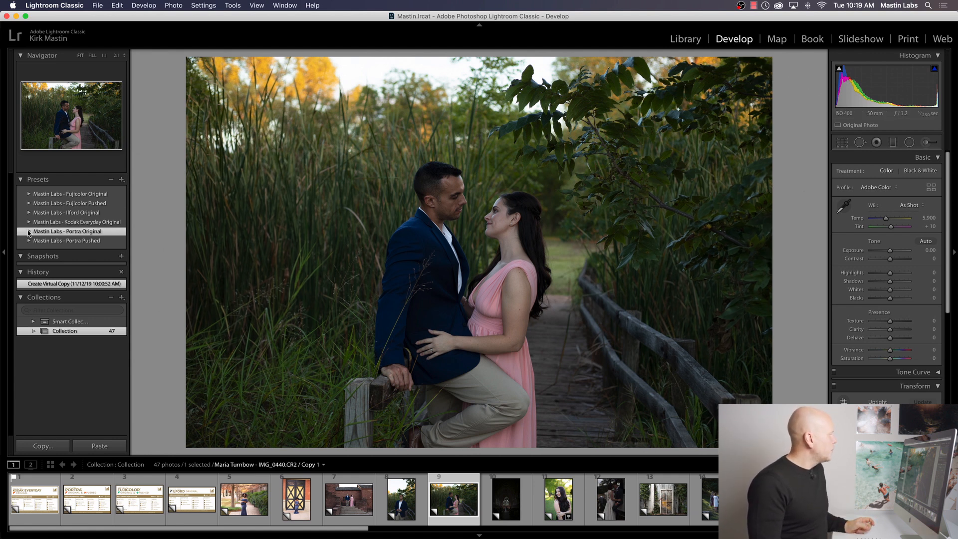
left_click(28, 232)
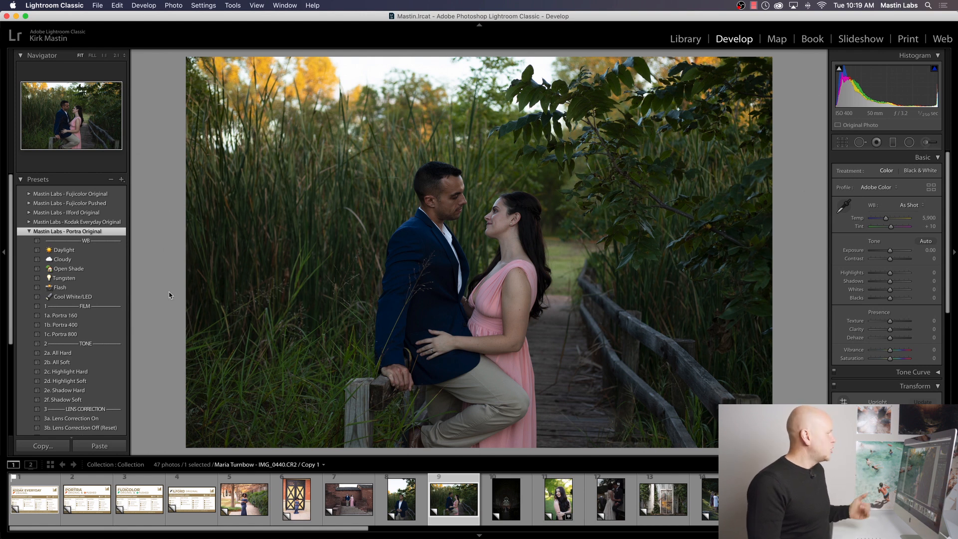
left_click(92, 316)
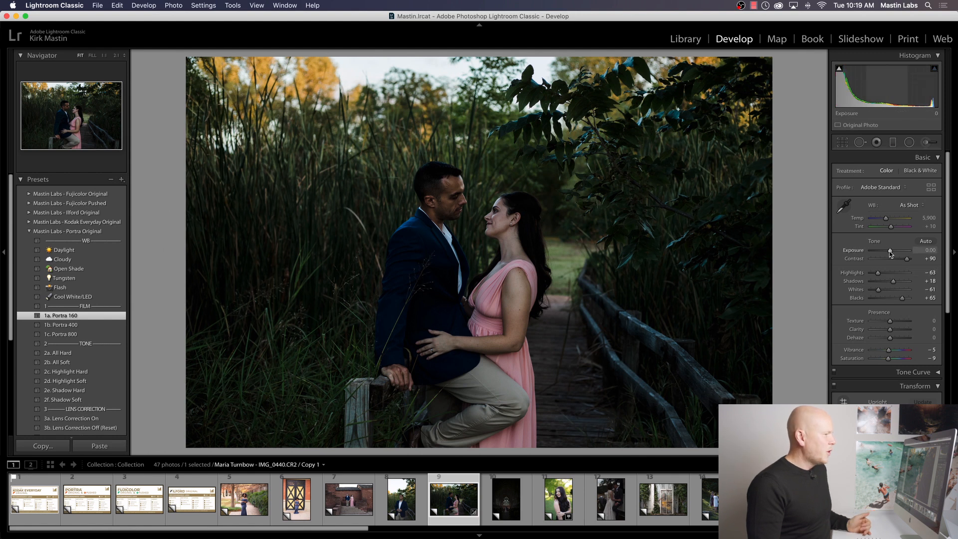
Step: Set the photo's exposure to +1.75 and its white balance temperature to 8,082
left_click_drag(889, 251, 896, 252)
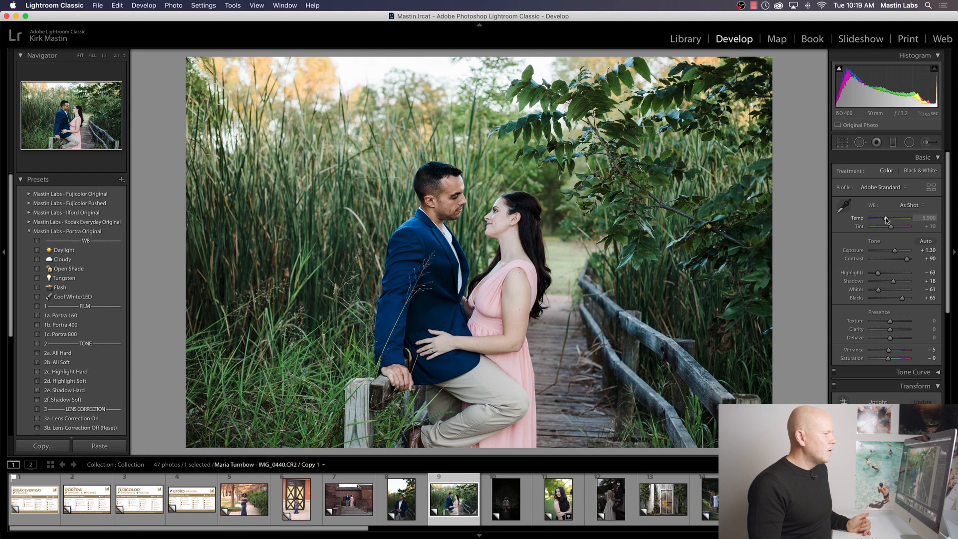
left_click_drag(885, 220, 894, 220)
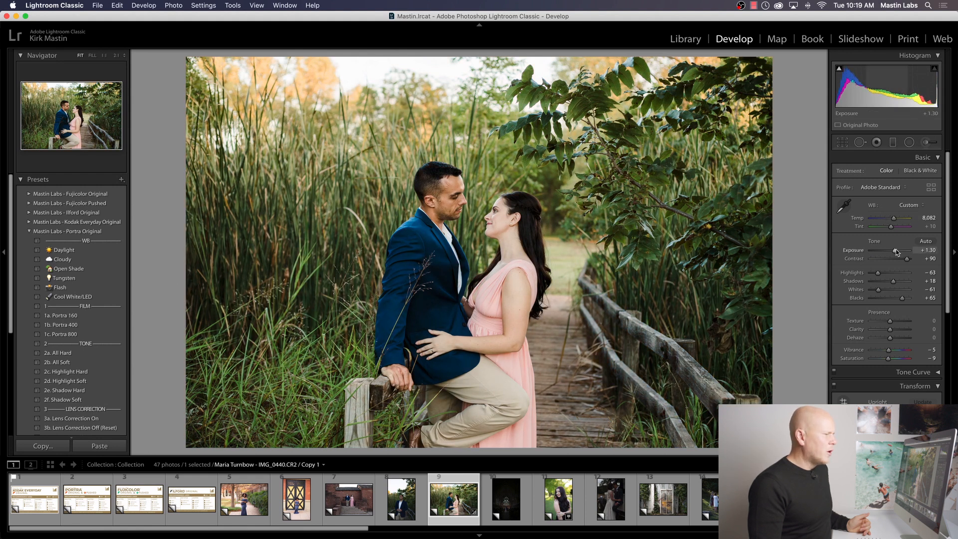
left_click_drag(896, 252, 898, 252)
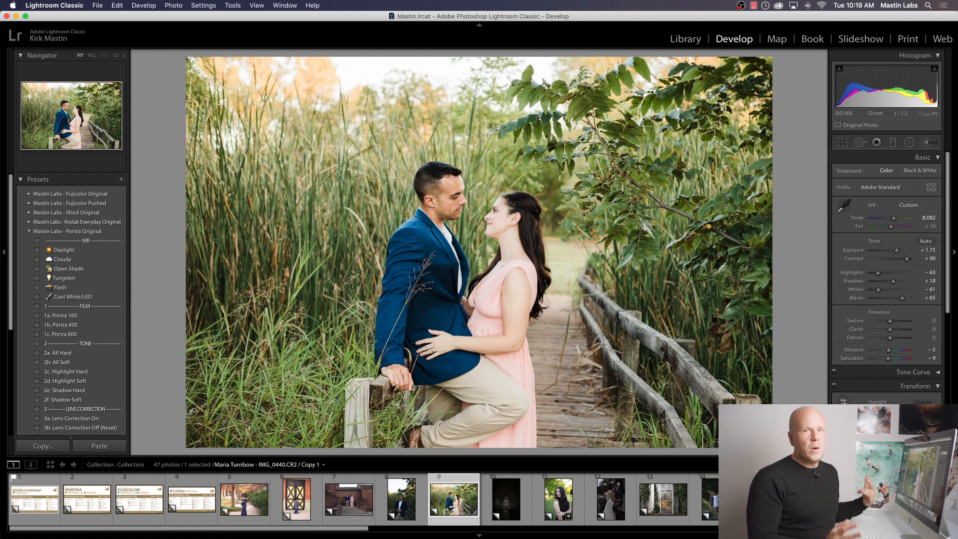
Step: Collapse the Transform settings and review the preset's HSL colour adjustments
left_click_drag(950, 275, 954, 339)
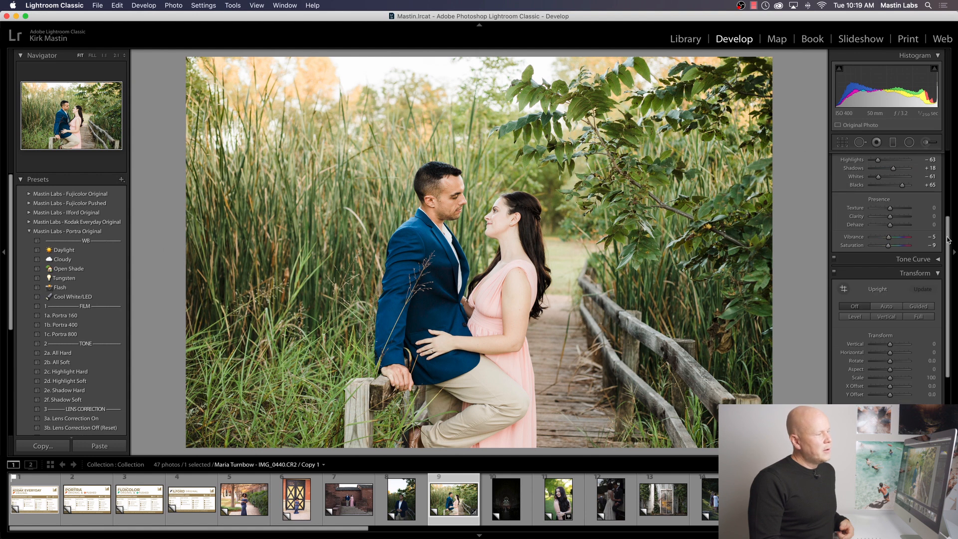
left_click_drag(950, 241, 954, 261)
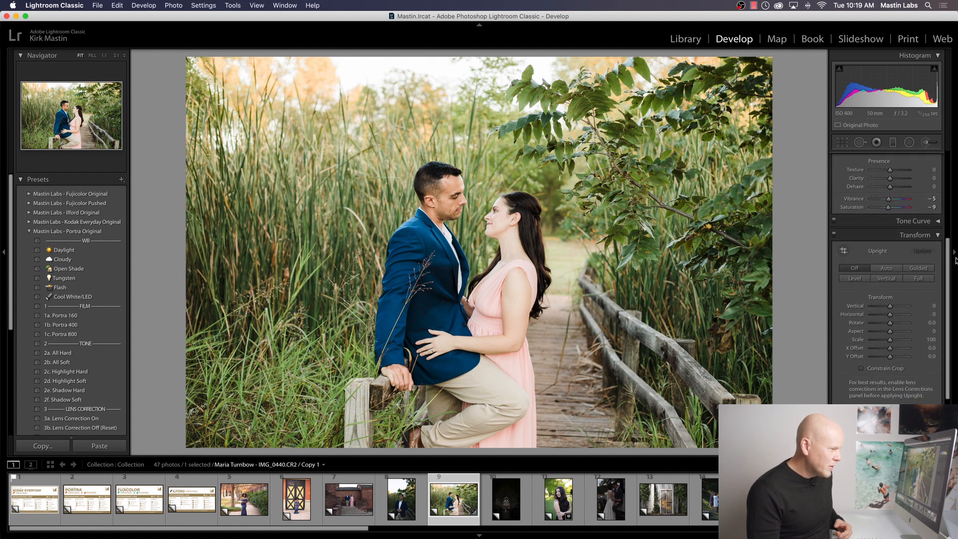
left_click(938, 235)
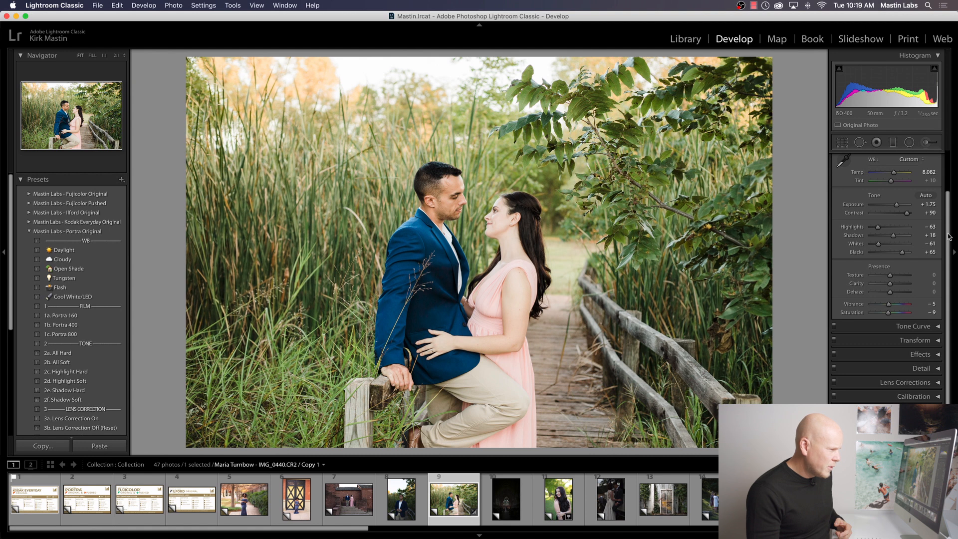
left_click_drag(948, 253, 948, 289)
left_click(936, 345)
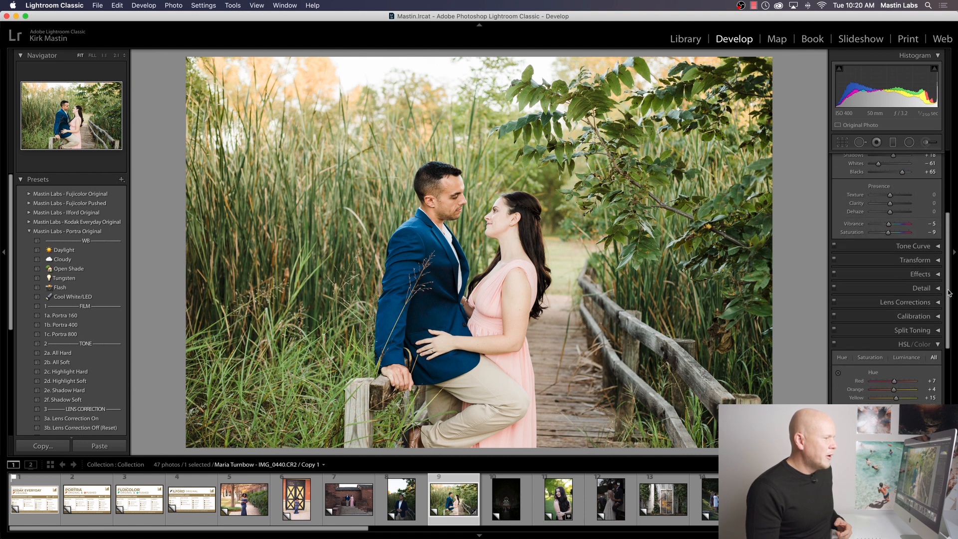
left_click(938, 345)
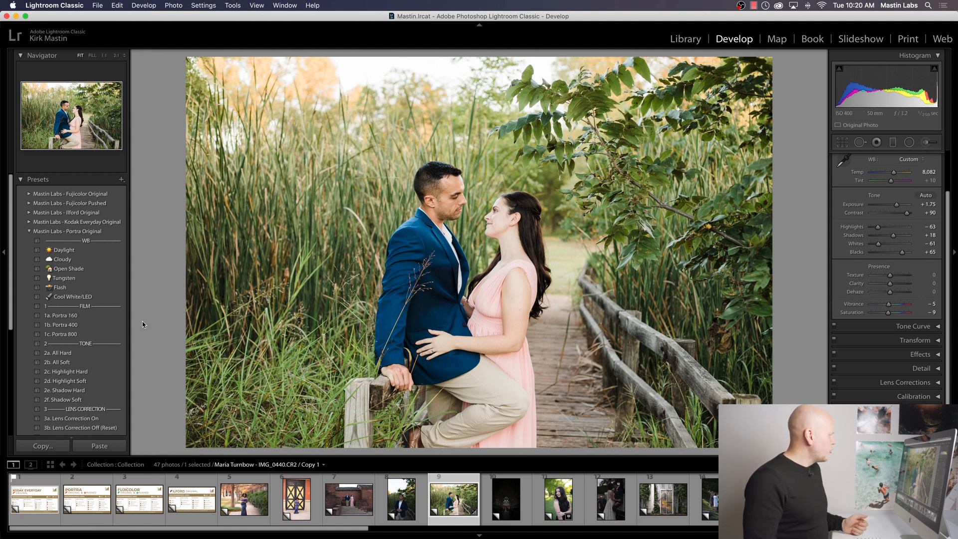
Step: Try the Portra 400 and Portra 800 film presets on the photo and keep Portra 400 applied
left_click(109, 325)
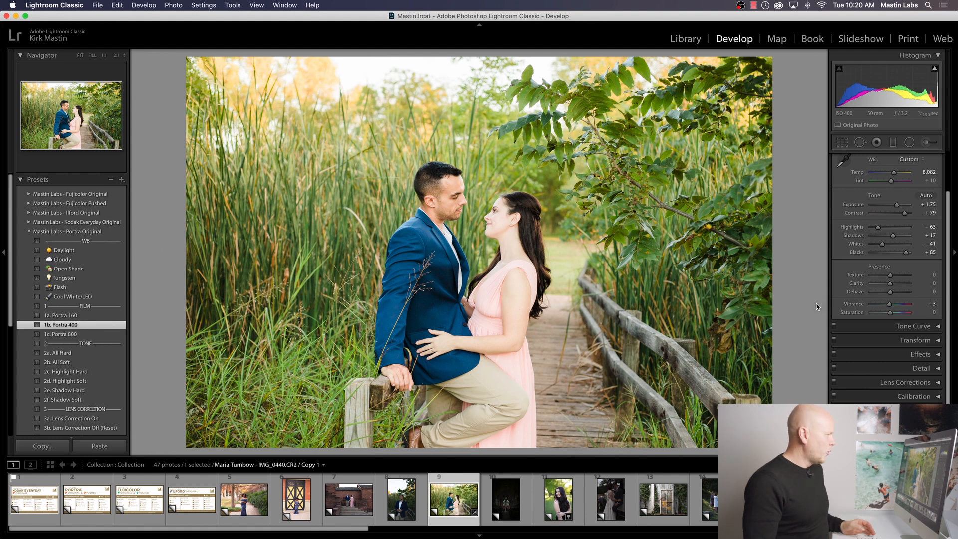
left_click(95, 333)
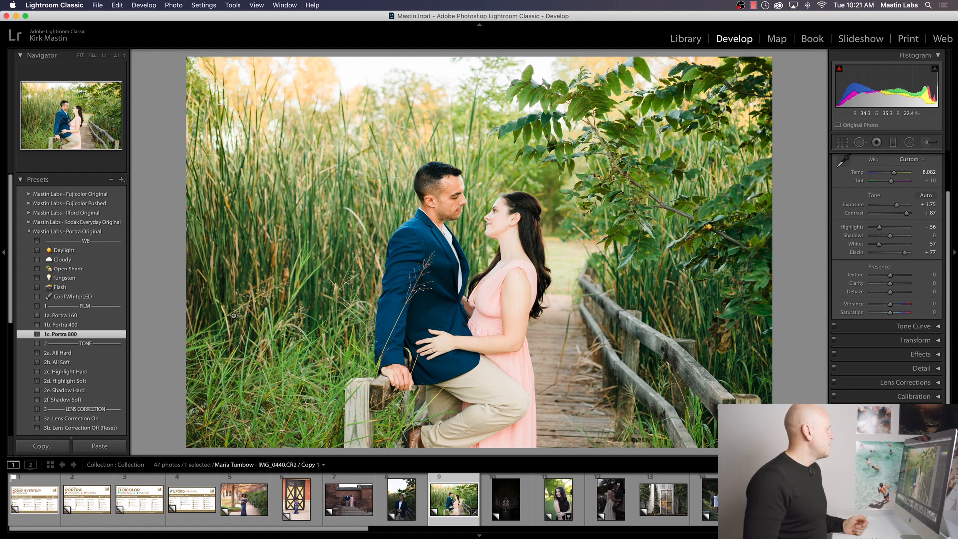
left_click(97, 325)
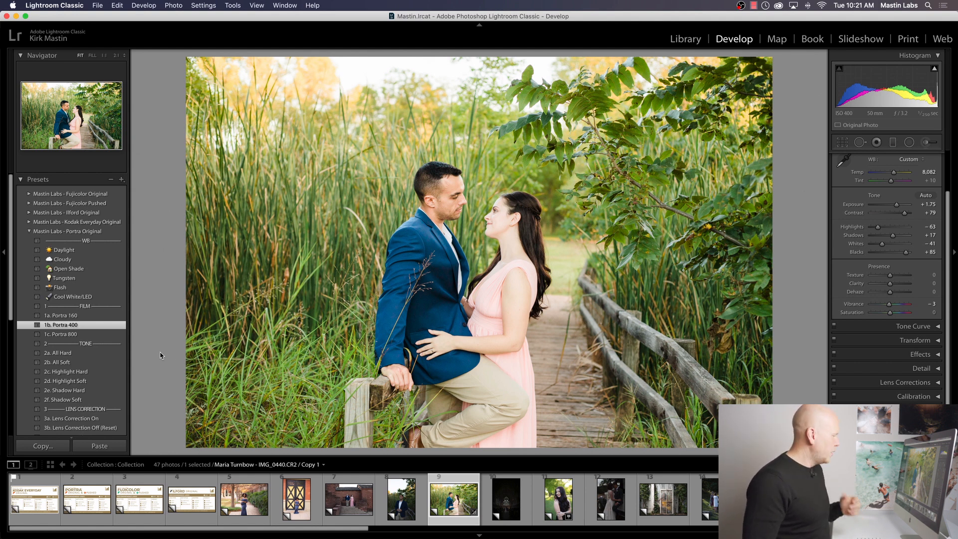
Step: Create a virtual copy of the couple photo with its develop settings reset, and collapse the Portra Original preset group
right_click(447, 507)
left_click(496, 416)
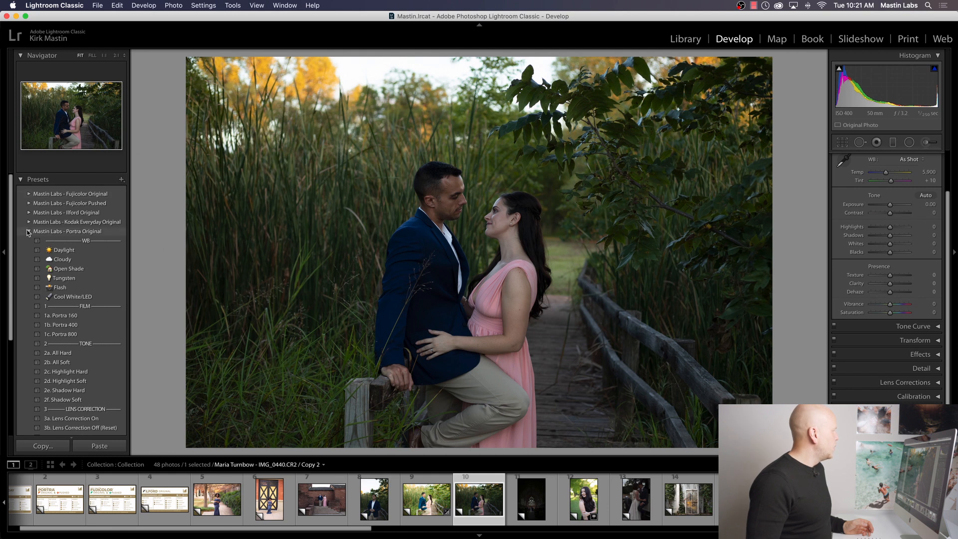
left_click(28, 232)
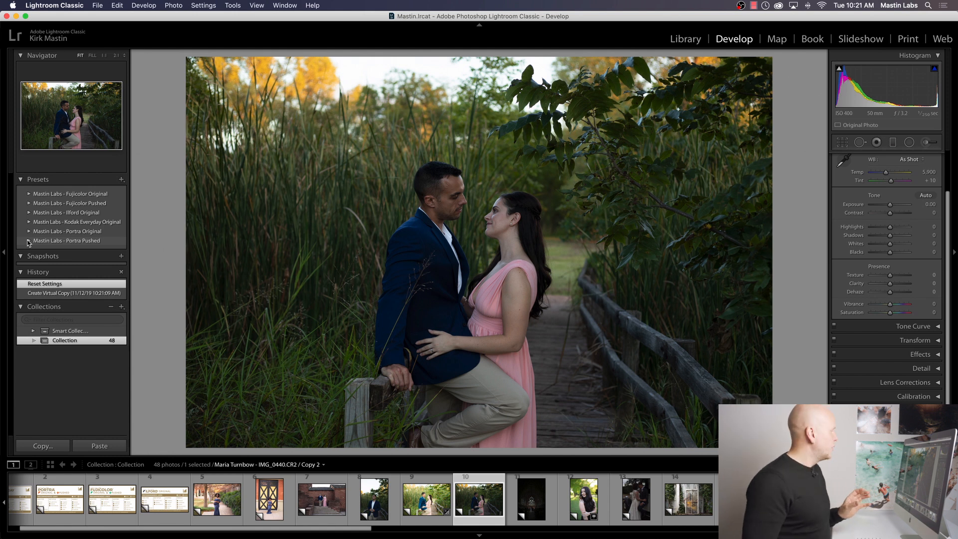
Step: Apply Portra 160 +2 from Mastin Labs - Portra Pushed to the virtual copy, with exposure +1.35 and temperature 7,514
left_click(29, 242)
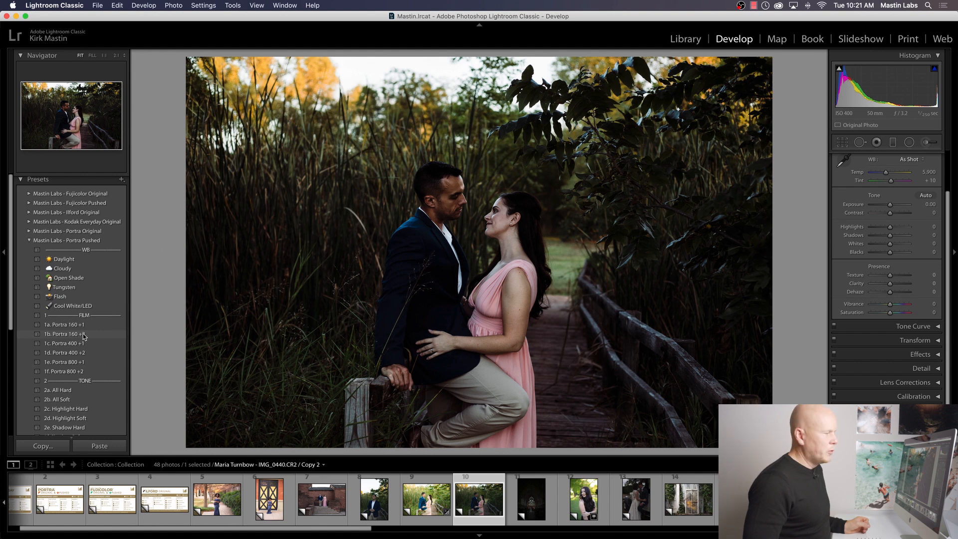
left_click(83, 336)
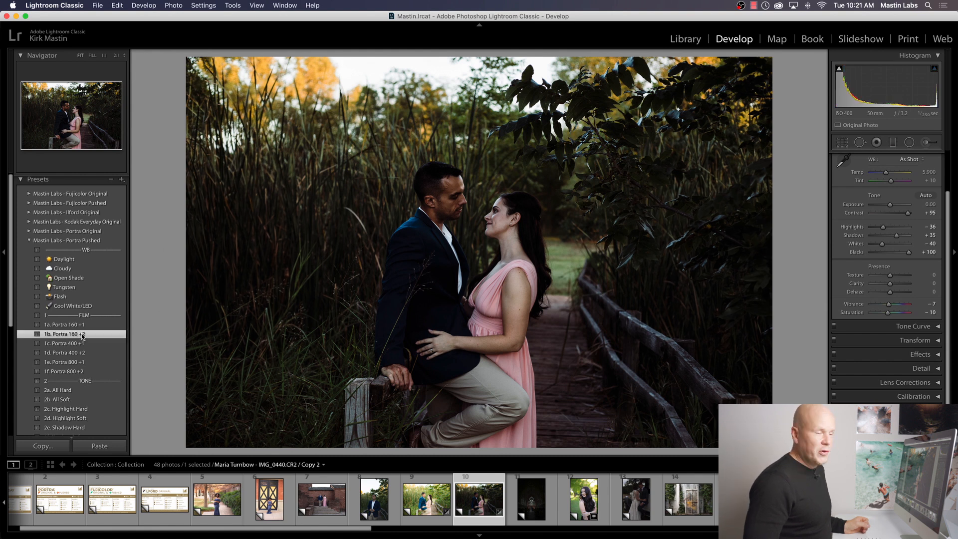
left_click_drag(892, 207, 892, 173)
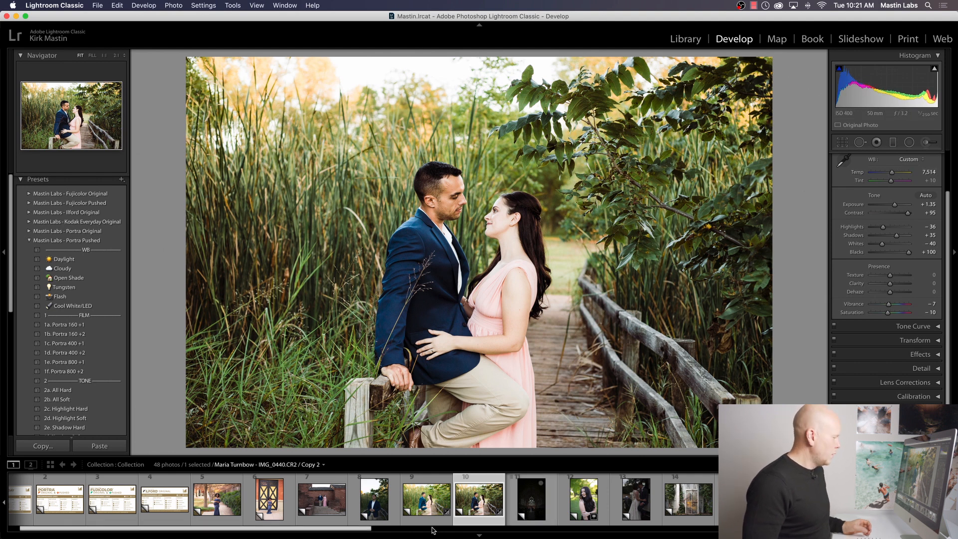
Step: Compare the Portra 400 and Portra 160 +2 versions side by side in Survey view, and return to Develop
left_click(423, 498, "super")
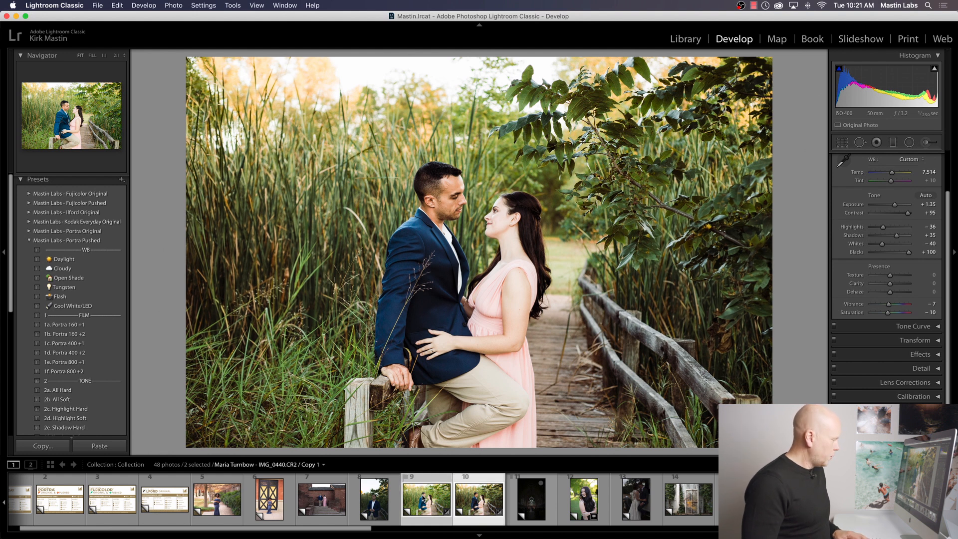
key("n")
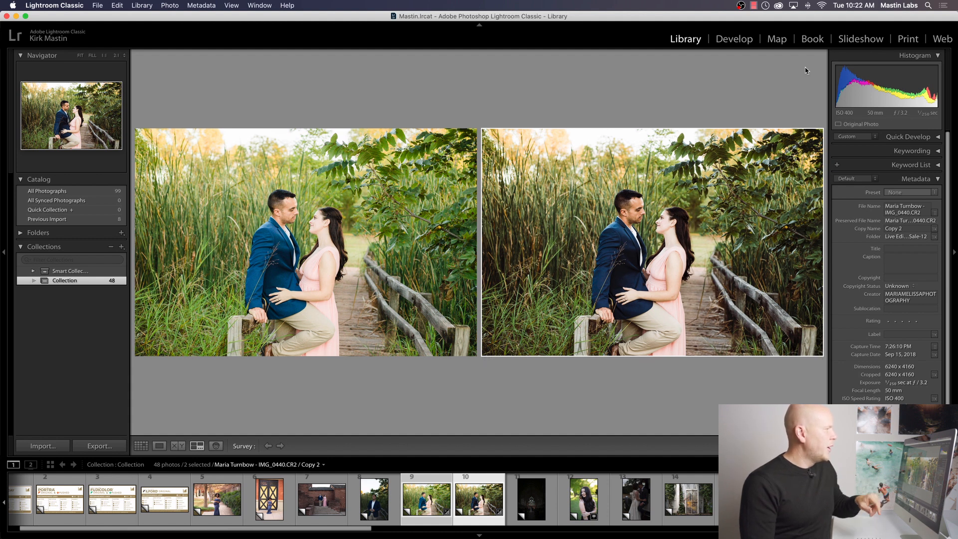
left_click(733, 40)
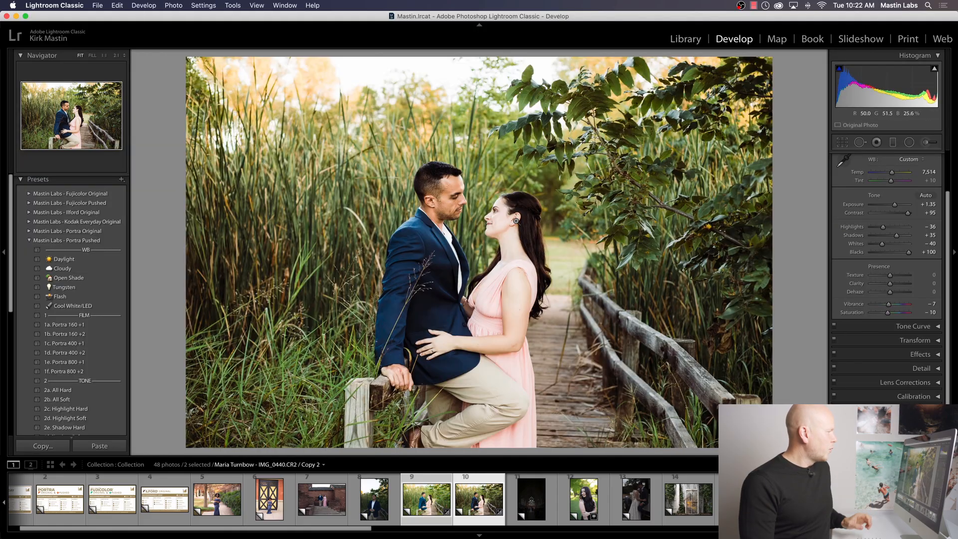
Step: Examine the grass, the blue jacket and the couple's faces up close in the Portra 160 +2 version
left_click(515, 220)
left_click(482, 260)
left_click(409, 312)
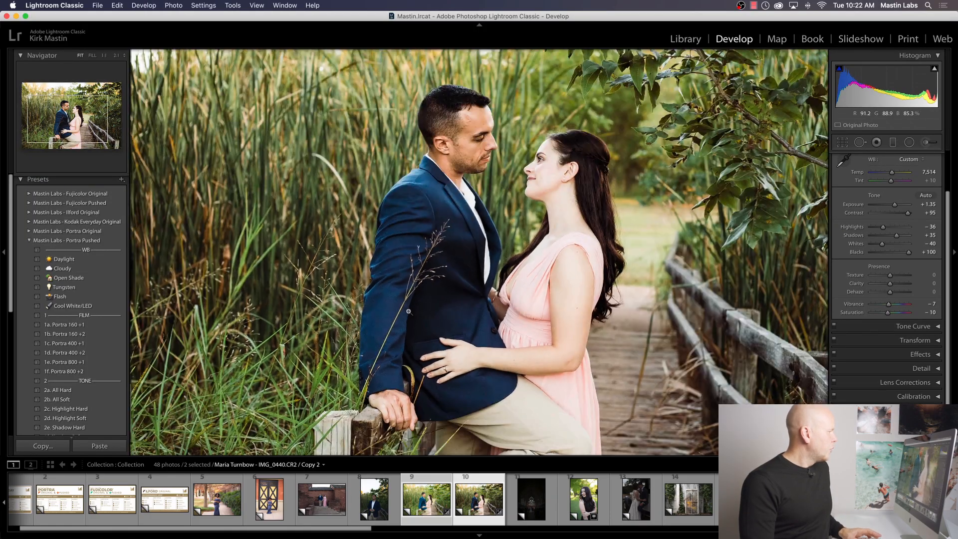
left_click(426, 295)
left_click_drag(164, 165, 386, 116)
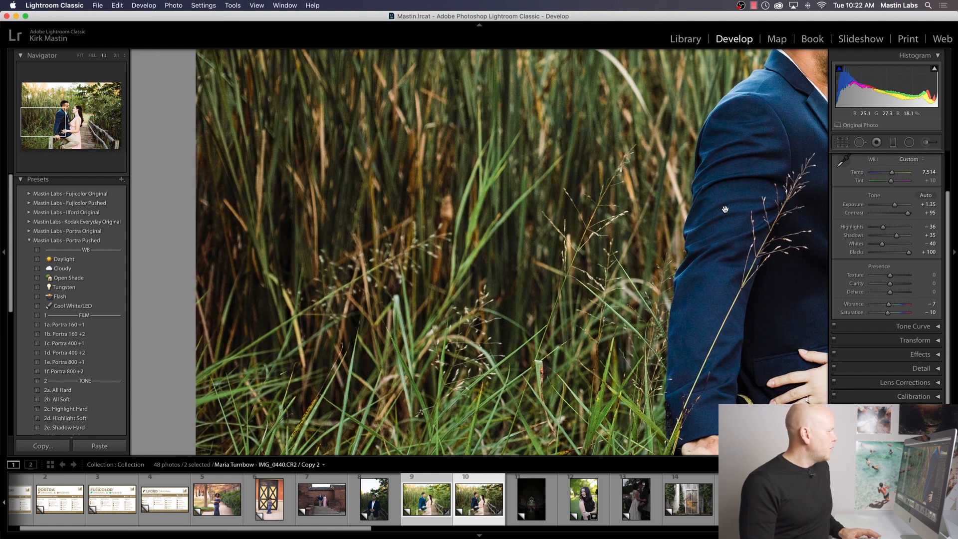
left_click_drag(775, 171, 546, 313)
left_click_drag(679, 286, 546, 252)
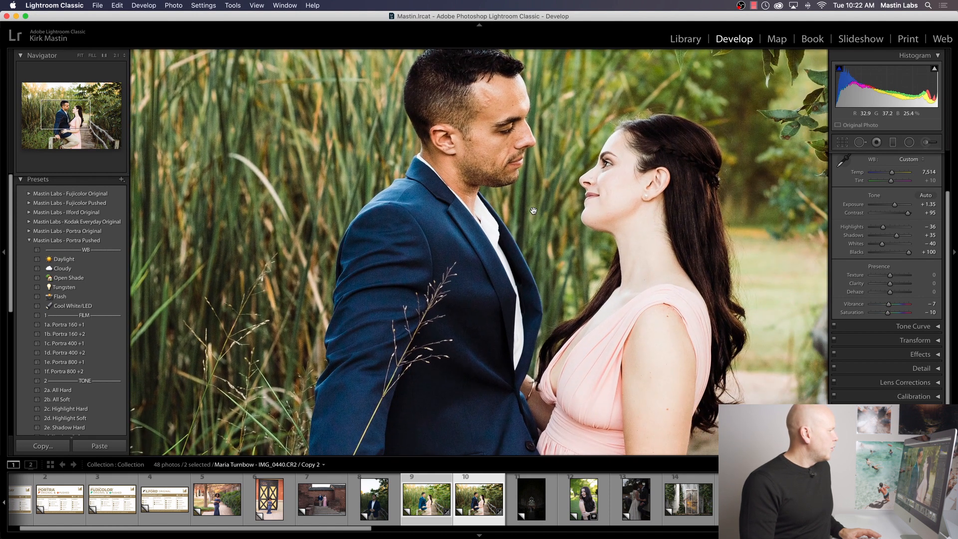
left_click_drag(650, 216, 510, 172)
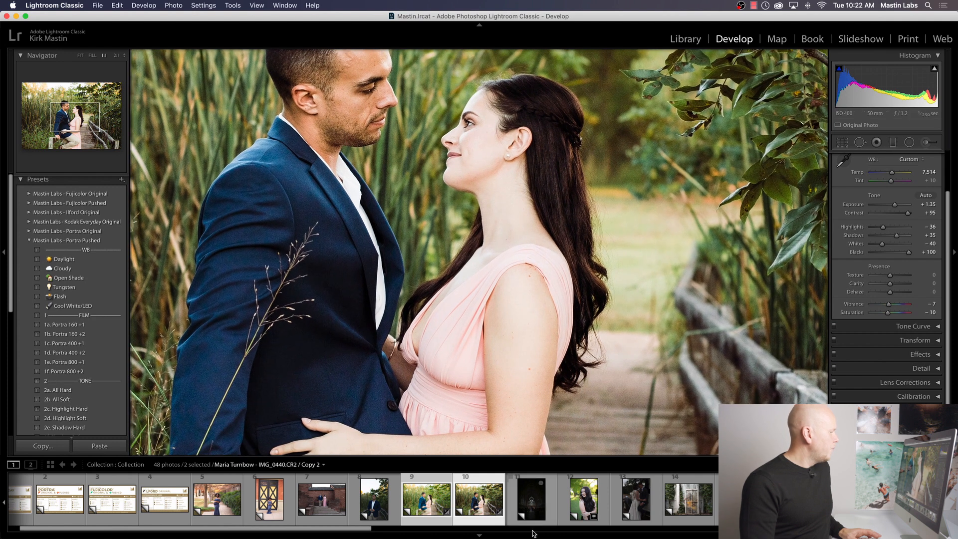
Step: Inspect the same close-up areas in the Portra 400 version, and compare it at full view with the Portra 160 +2 version
left_click(429, 498)
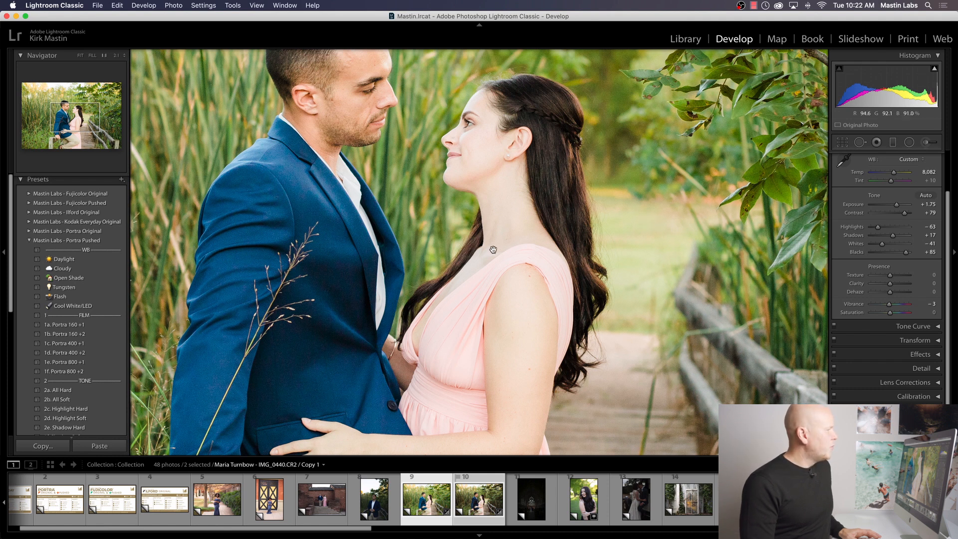
left_click_drag(453, 228, 760, 257)
left_click_drag(401, 255, 579, 223)
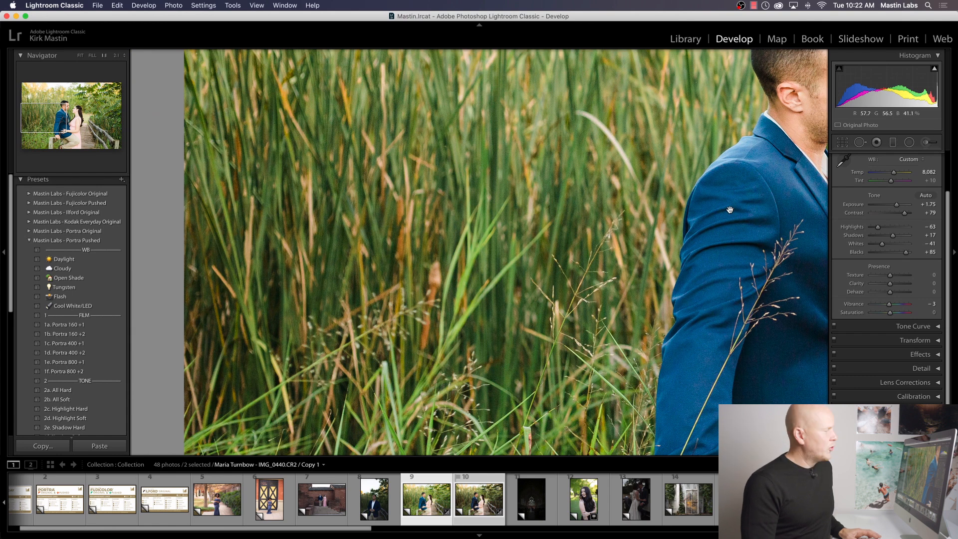
left_click_drag(732, 168, 477, 239)
left_click_drag(628, 263, 411, 190)
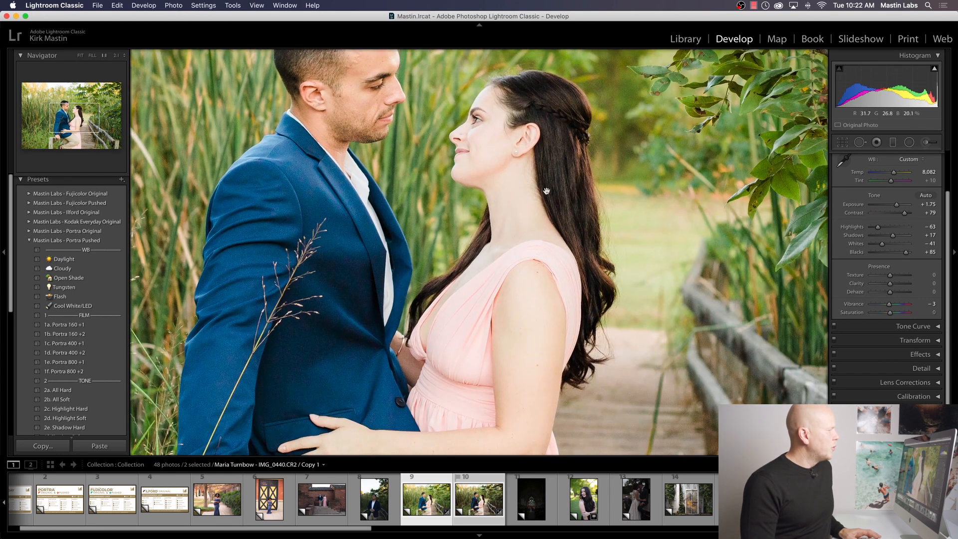
left_click(579, 197)
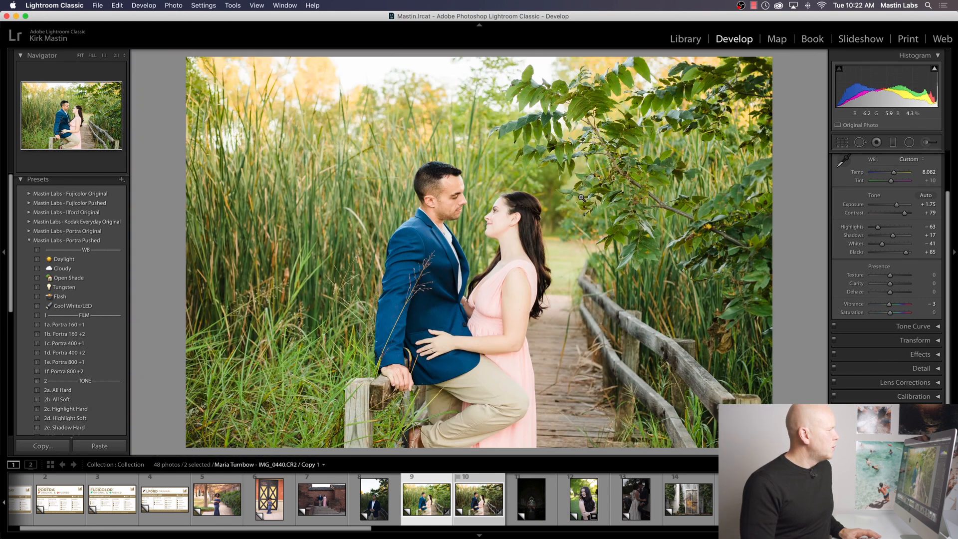
left_click(496, 500)
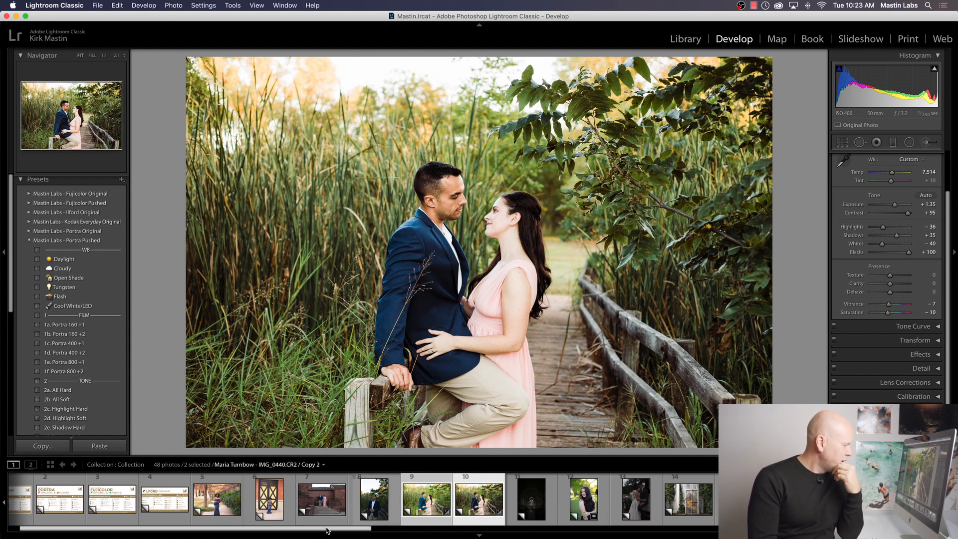
Step: Select the portrait of the woman standing in the field holding her hat and apply Portra 400 +1 from Mastin Labs - Portra Pushed
left_click_drag(326, 531, 883, 529)
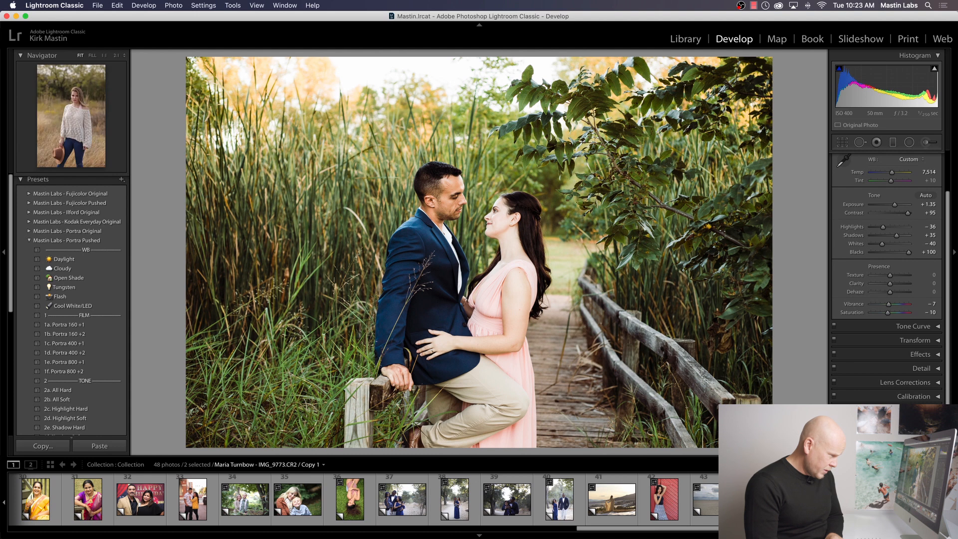
left_click(821, 500)
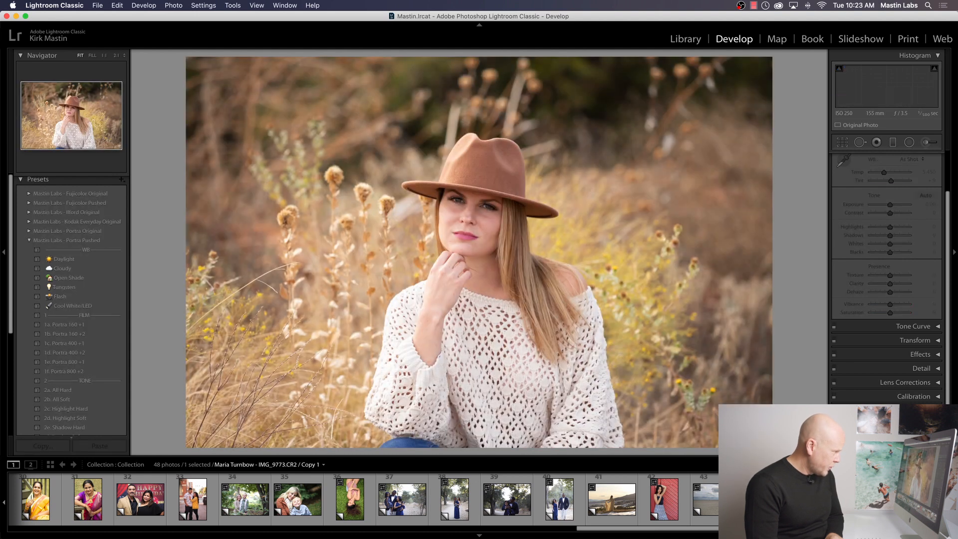
left_click(873, 500)
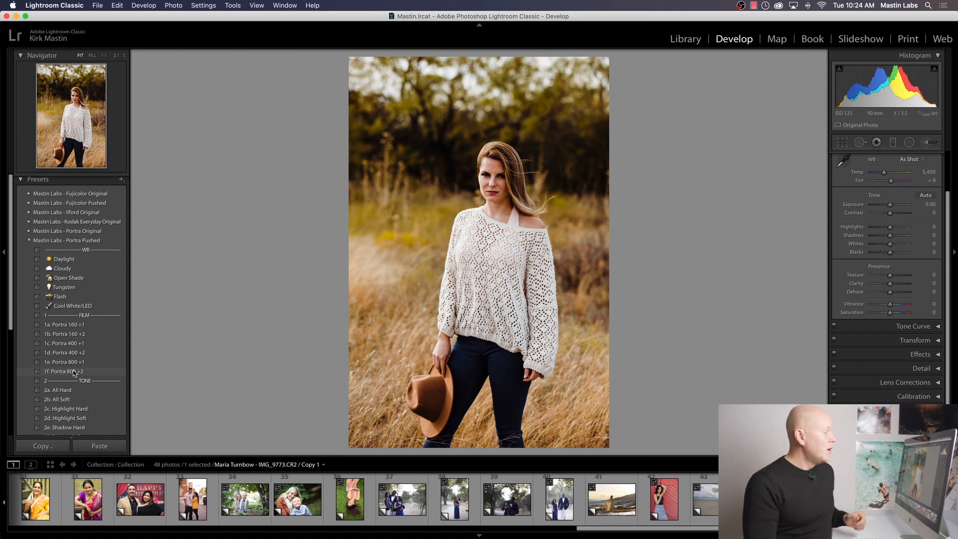
key("Right")
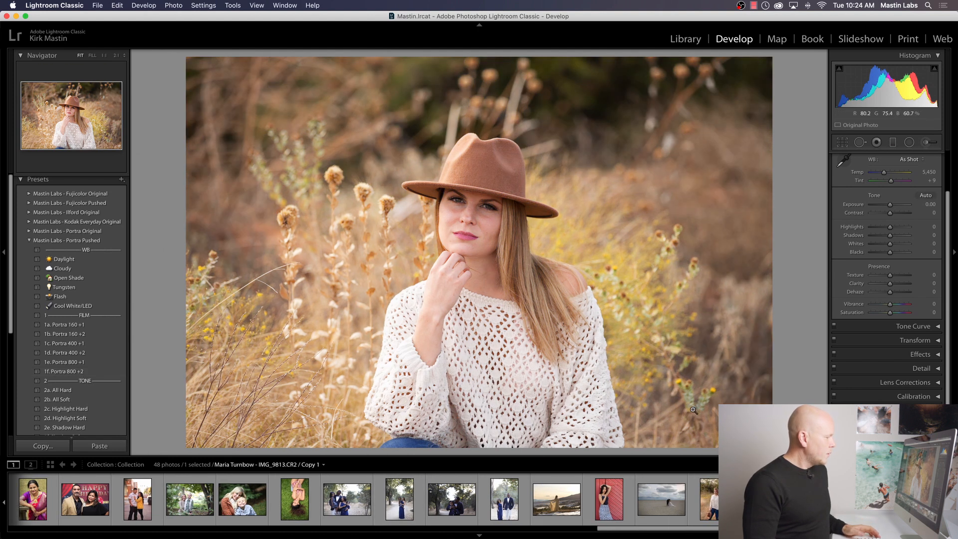
left_click(65, 373)
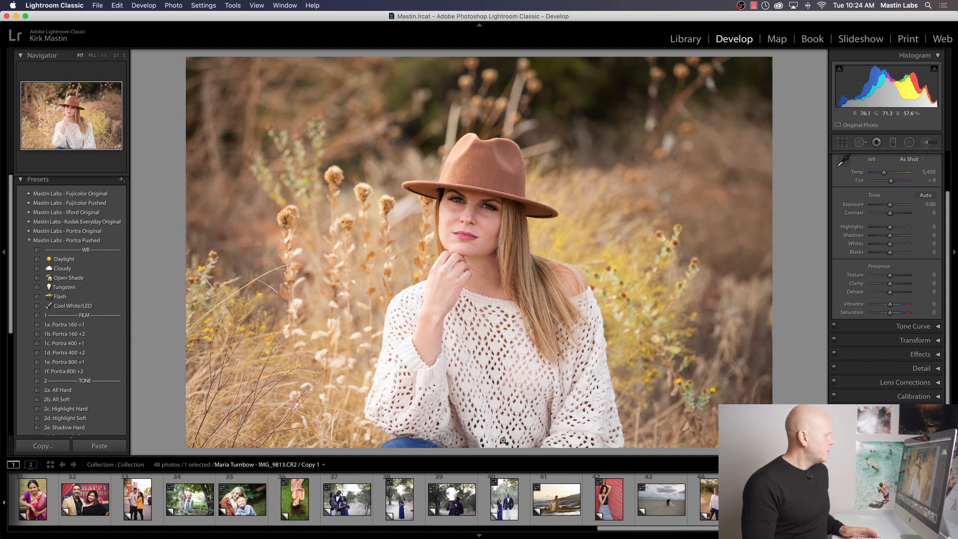
left_click(712, 504)
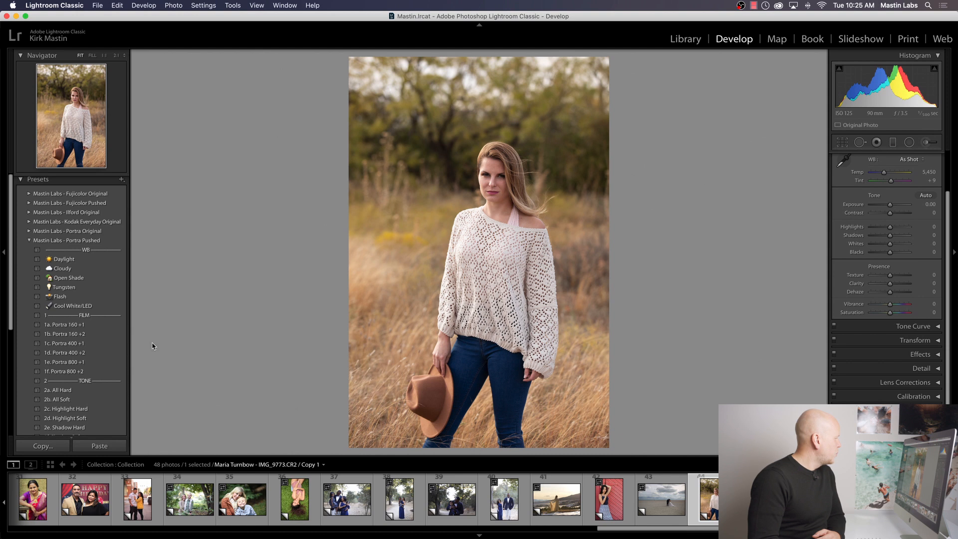
left_click(98, 343)
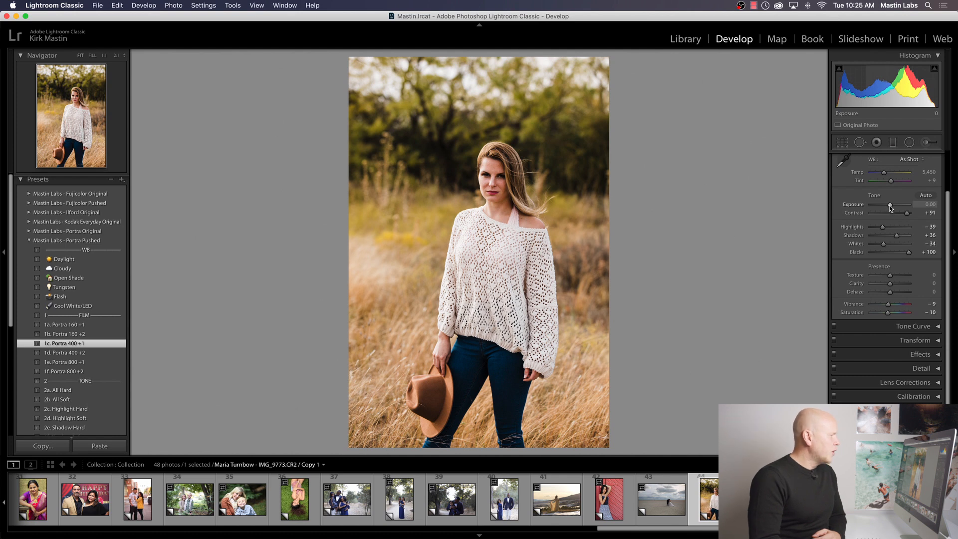
Step: Create a virtual copy of the standing portrait and open Reference View in Develop
right_click(707, 505)
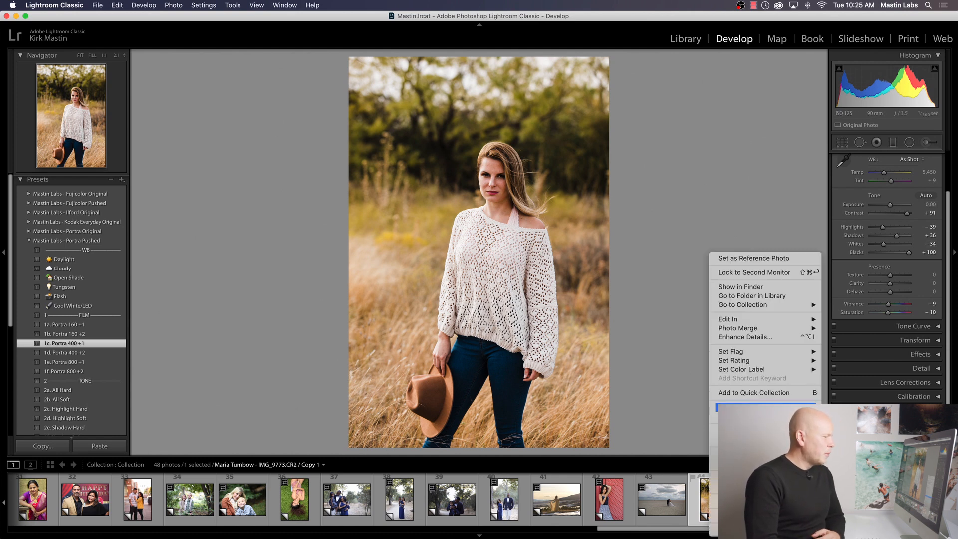
left_click(763, 407)
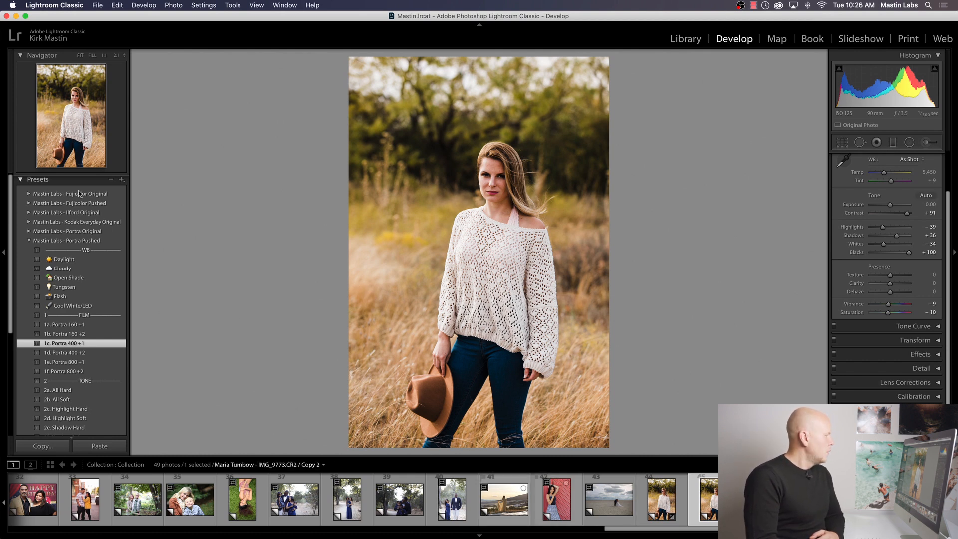
left_click(51, 465)
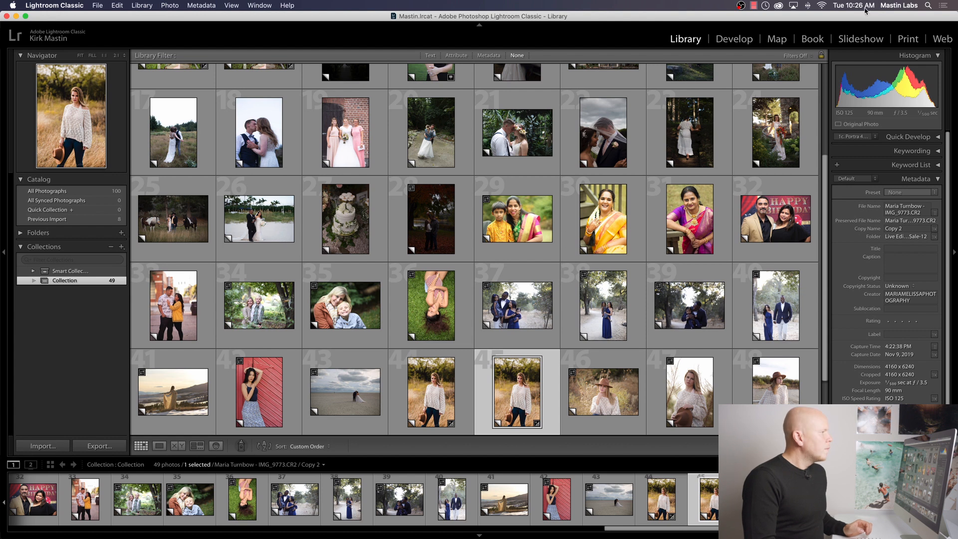
left_click(734, 39)
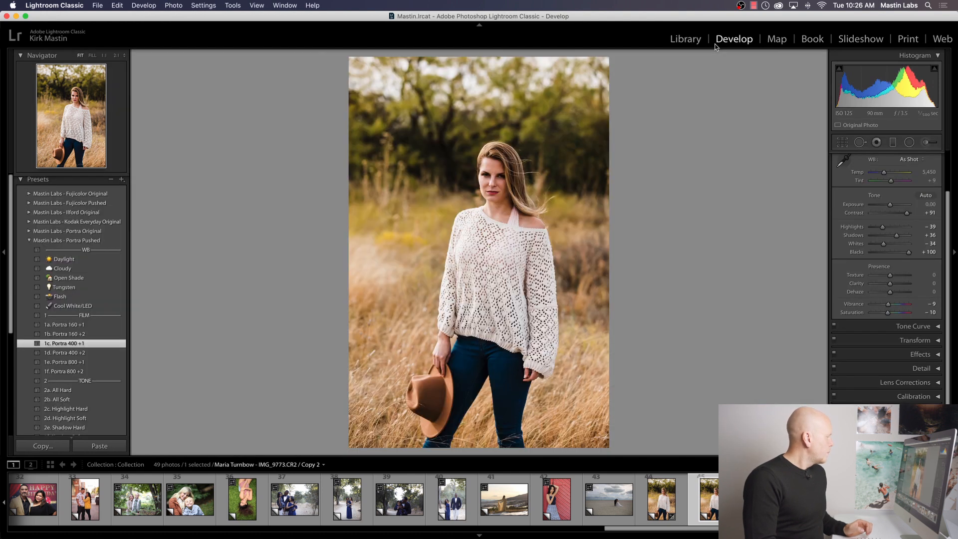
left_click(180, 5)
mouse_move(266, 5)
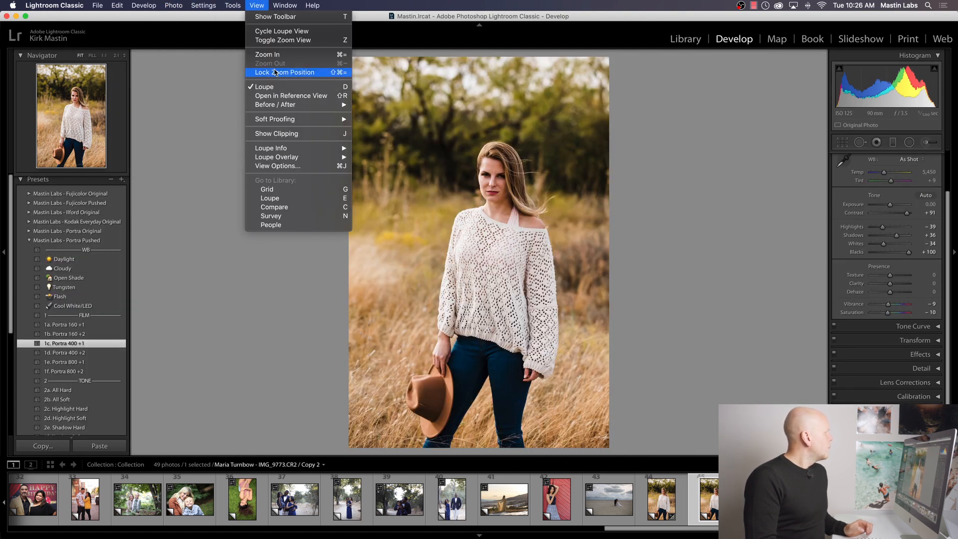
left_click(291, 95)
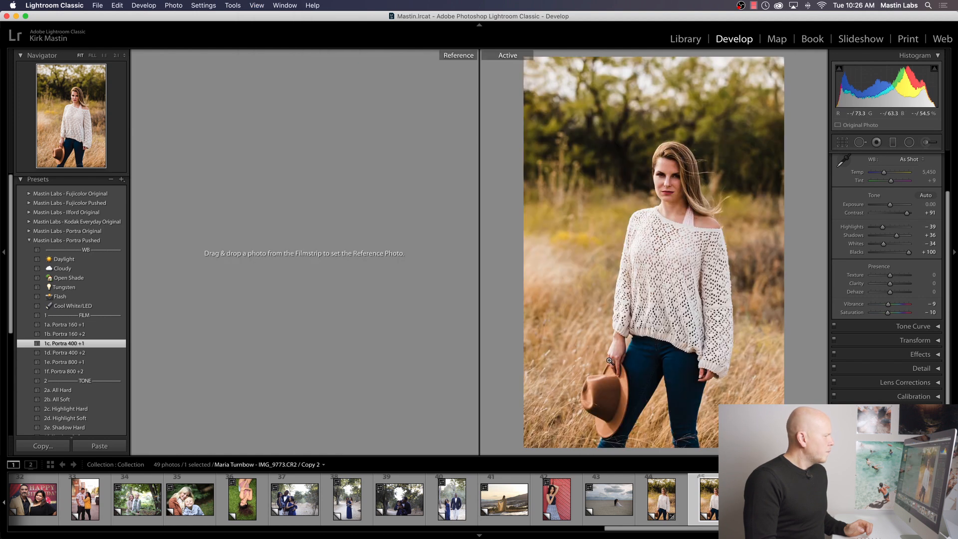
Step: Apply Portra 400 from Mastin Labs - Portra Original to the virtual copy of the standing portrait
left_click(670, 504)
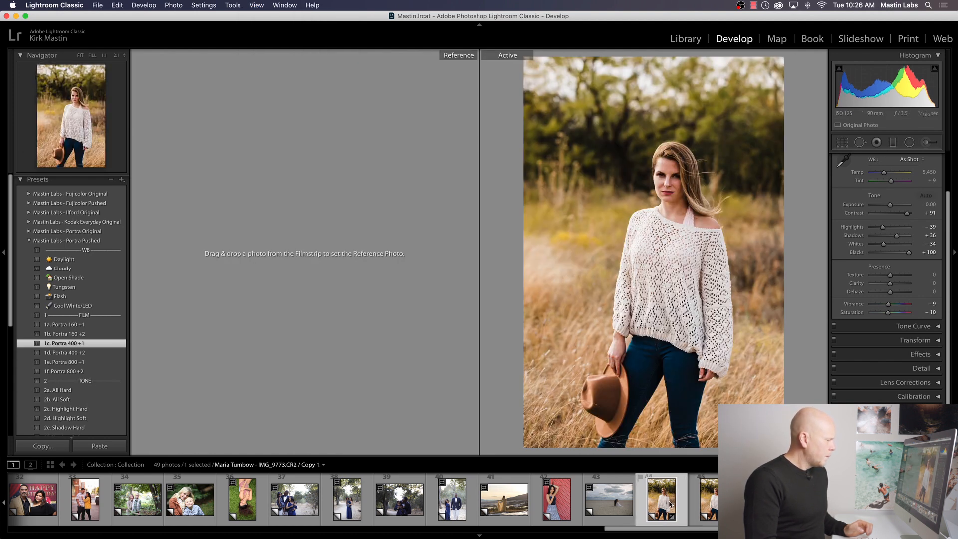
left_click(698, 499)
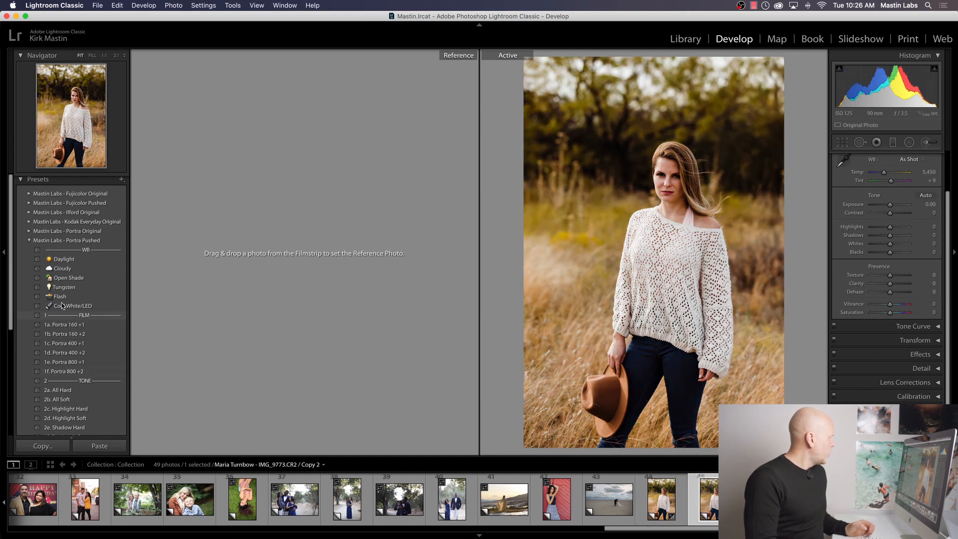
left_click(29, 231)
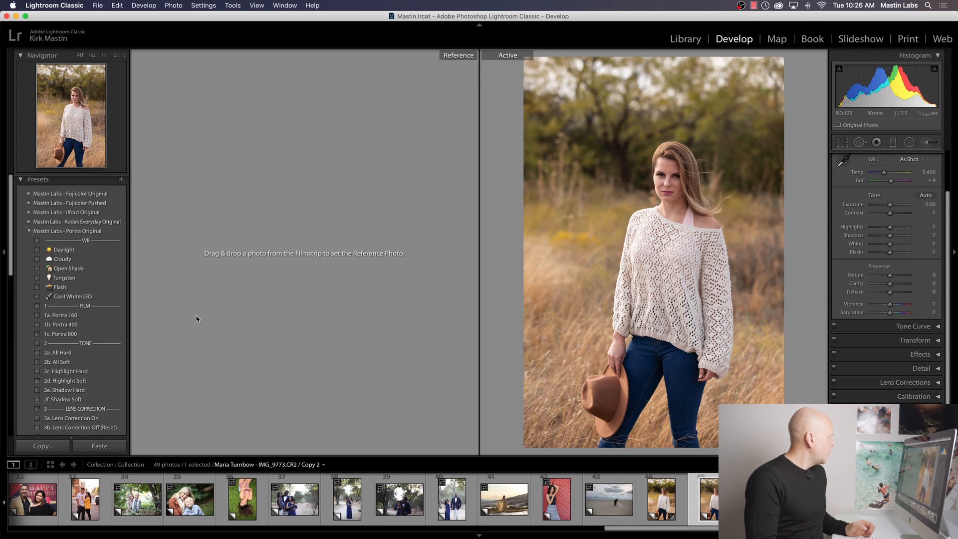
left_click(100, 324)
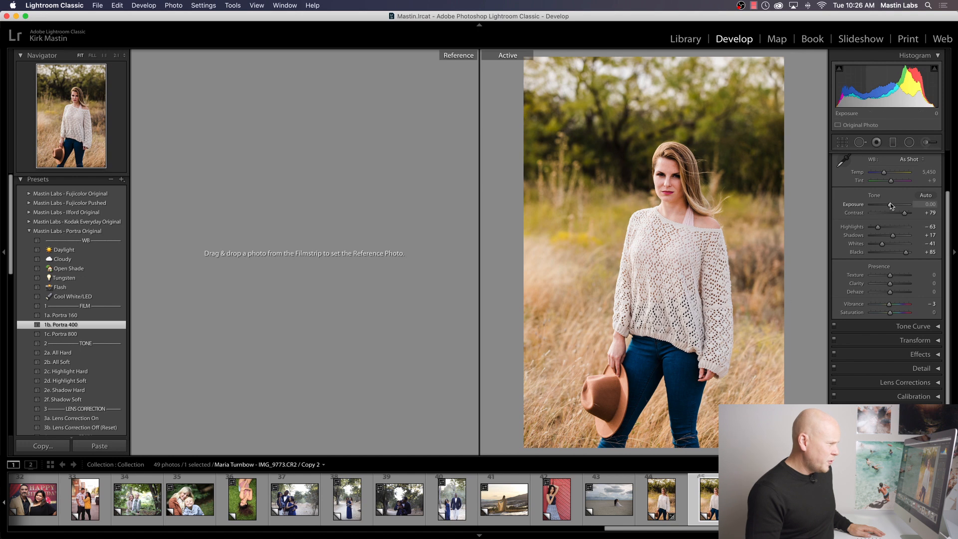
Step: Set the virtual copy's exposure to +0.35, temperature to 5,611 and tint to 0, and apply the Lens Correction On preset
left_click_drag(891, 205, 893, 205)
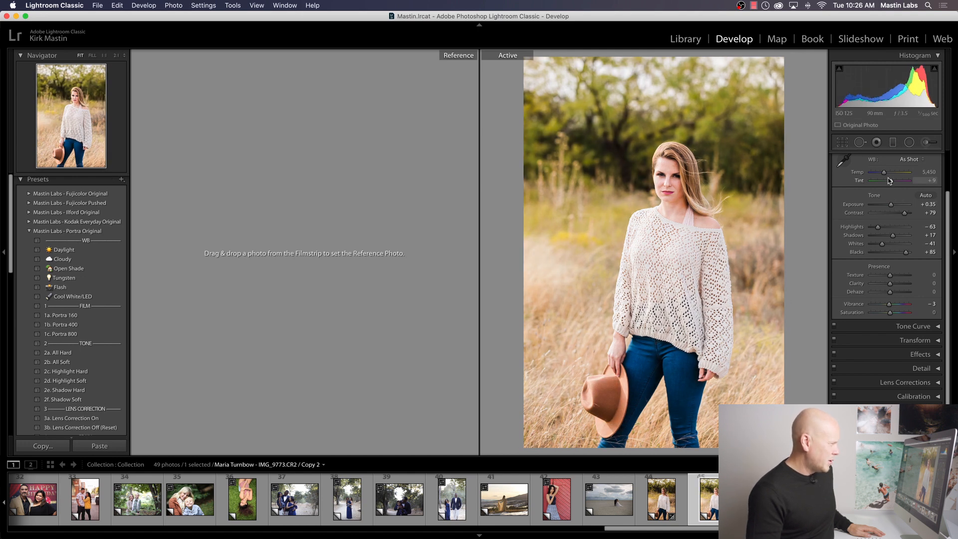
left_click_drag(892, 184, 890, 205)
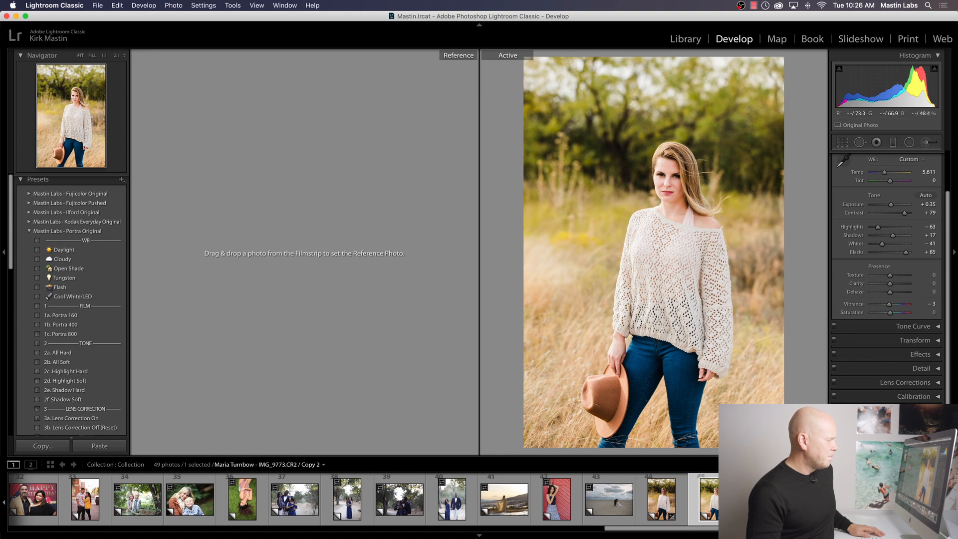
scroll(99, 383, "down", 1)
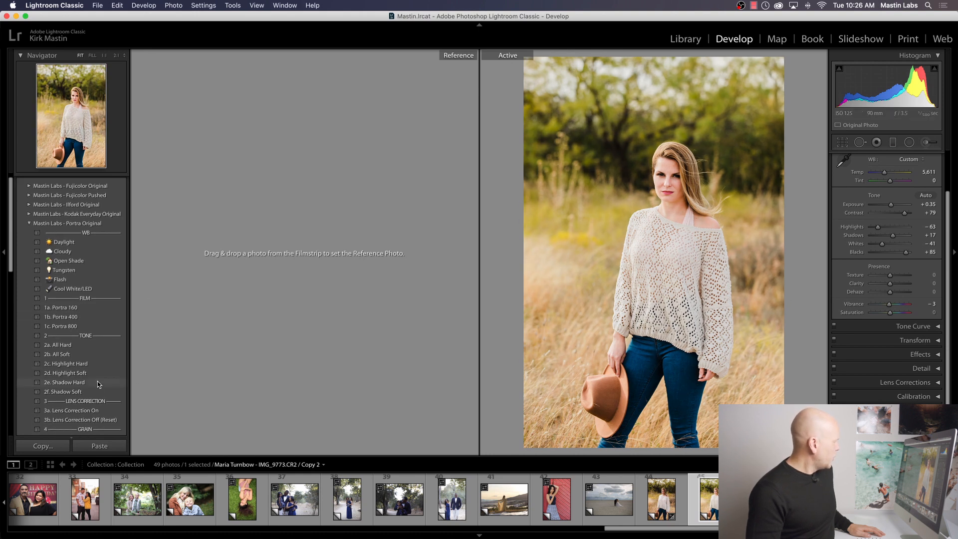
left_click(89, 408)
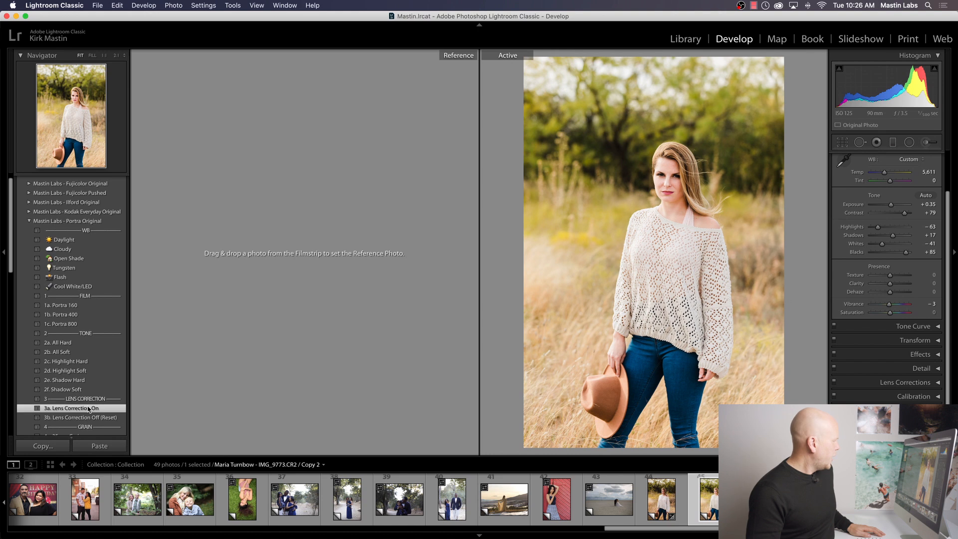
Step: Set the Portra 400 virtual copy as the reference photo and make the Portra 400 +1 version the active photo
left_click(664, 505)
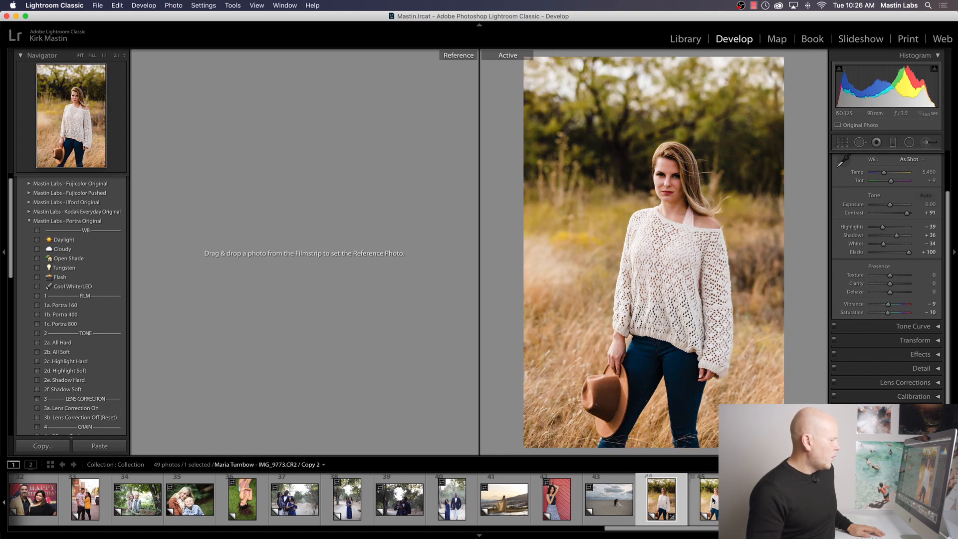
left_click(717, 499)
left_click_drag(661, 499, 322, 253)
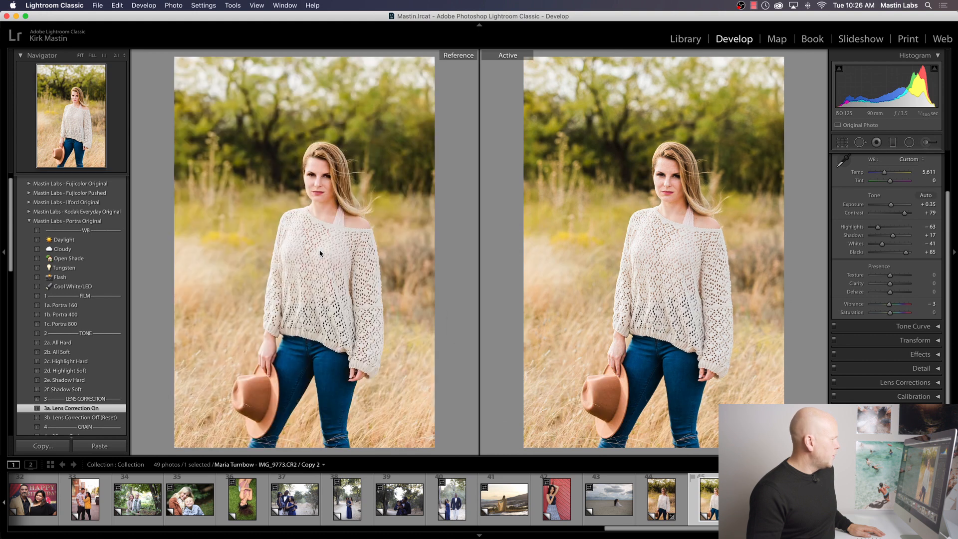
left_click(654, 496)
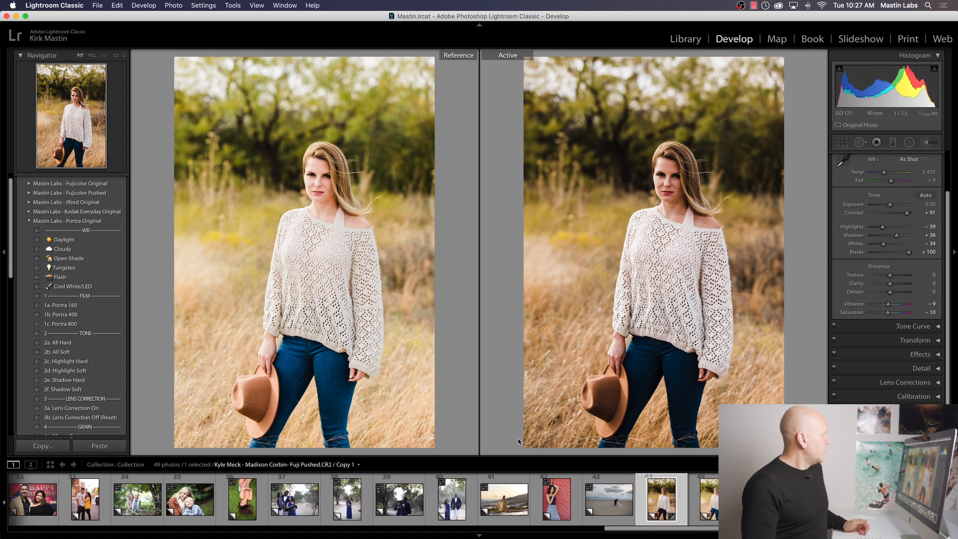
Step: Reapply Portra 400 +1 from Mastin Labs - Portra Pushed to the active photo and add the Lens Correction On preset
left_click(29, 221)
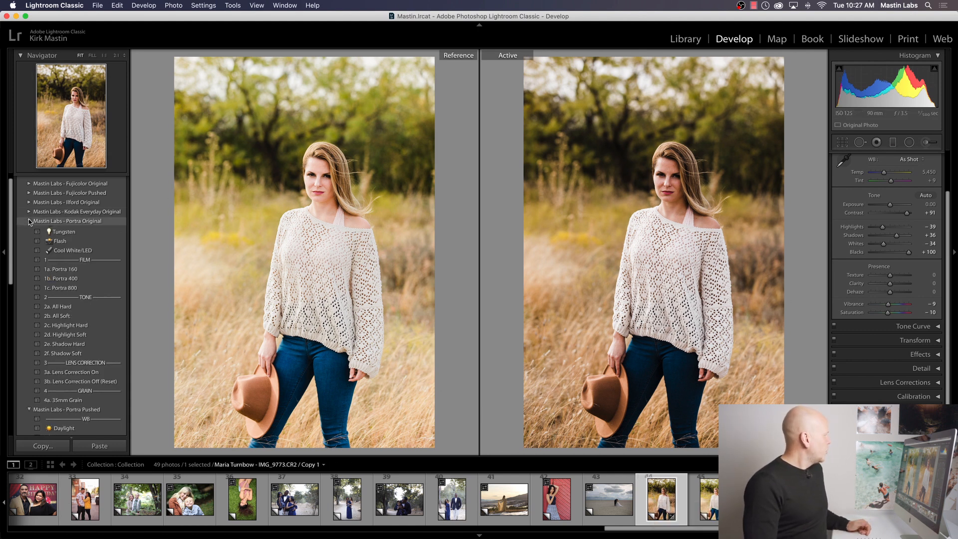
left_click(73, 333)
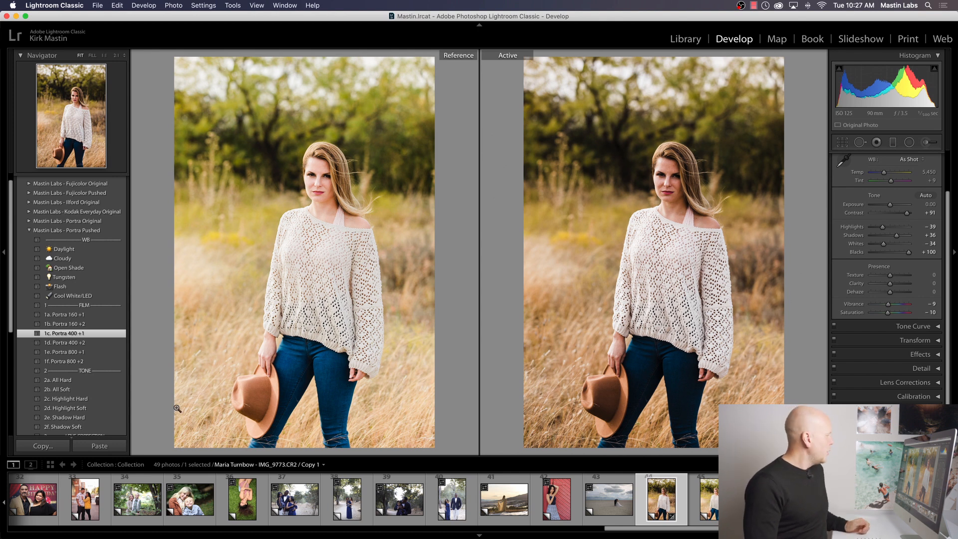
scroll(99, 401, "down", 2)
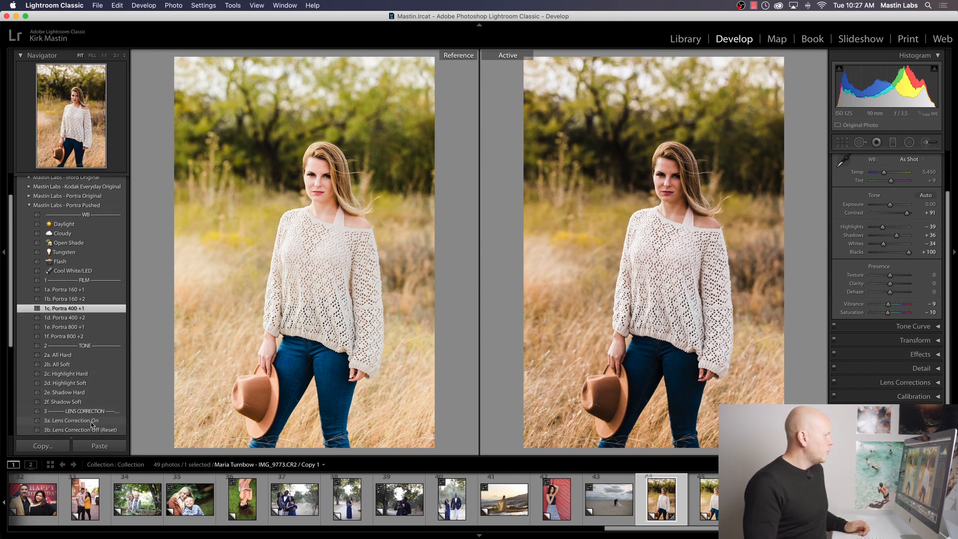
left_click(91, 421)
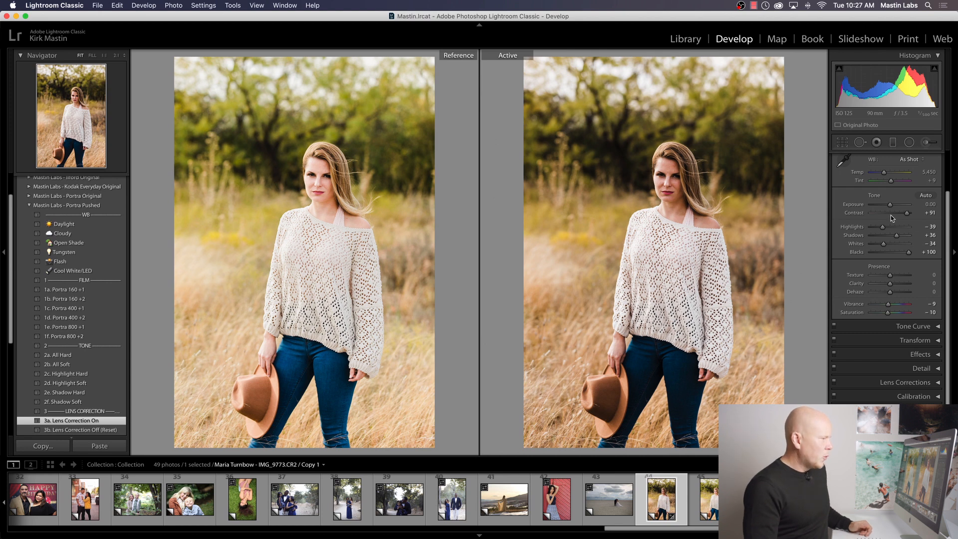
Step: Set the active photo's exposure to +0.25, temperature to 5,512 and tint to 0, and apply the All Soft tone preset
left_click_drag(888, 204, 889, 204)
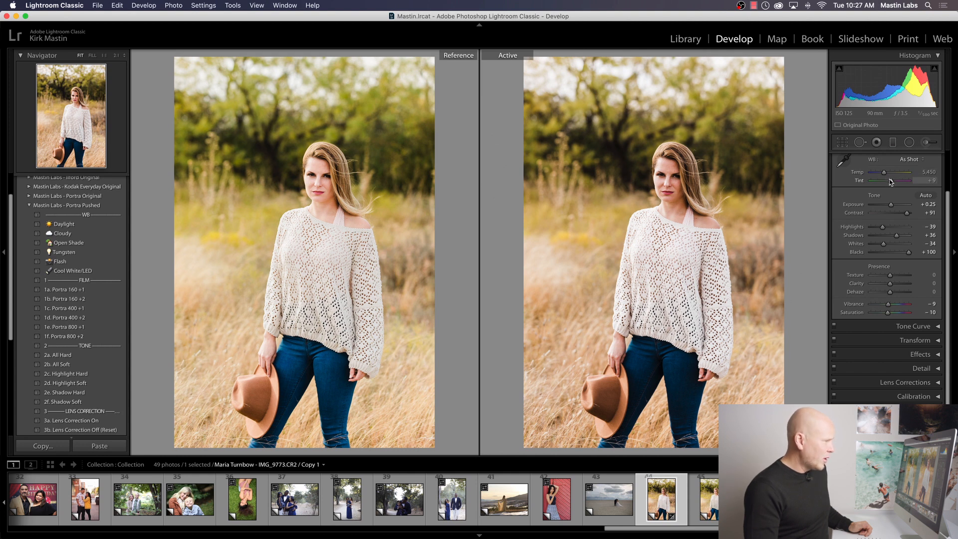
left_click_drag(891, 181, 890, 182)
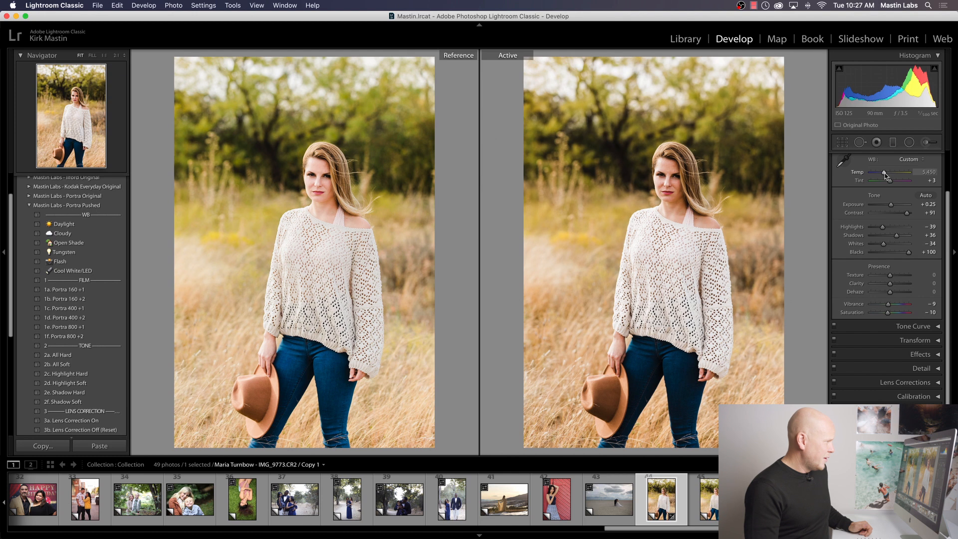
left_click_drag(884, 173, 885, 175)
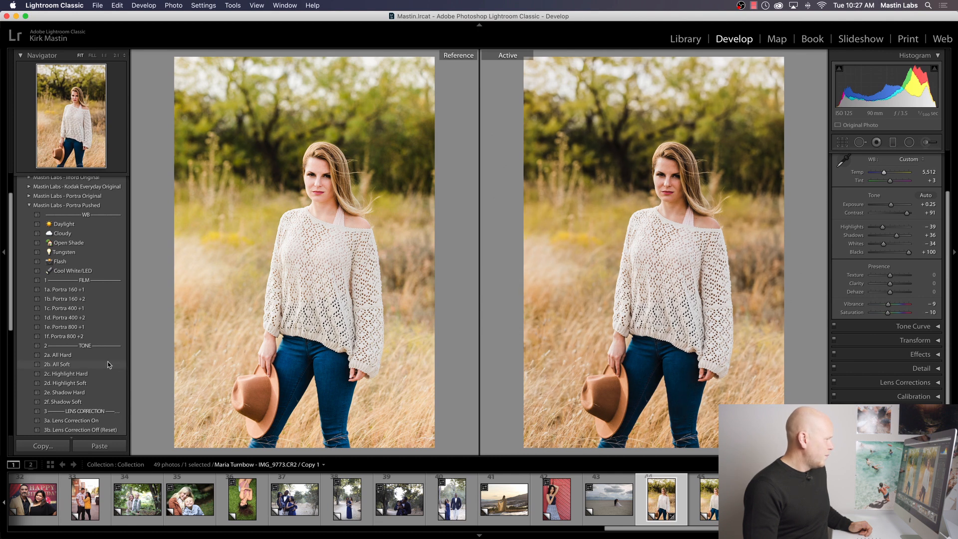
left_click(108, 365)
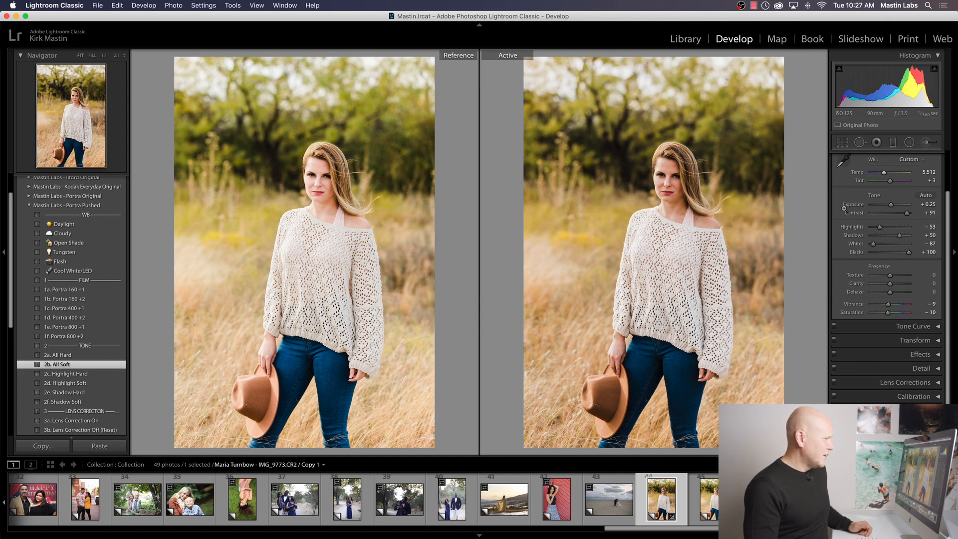
double_click(891, 183)
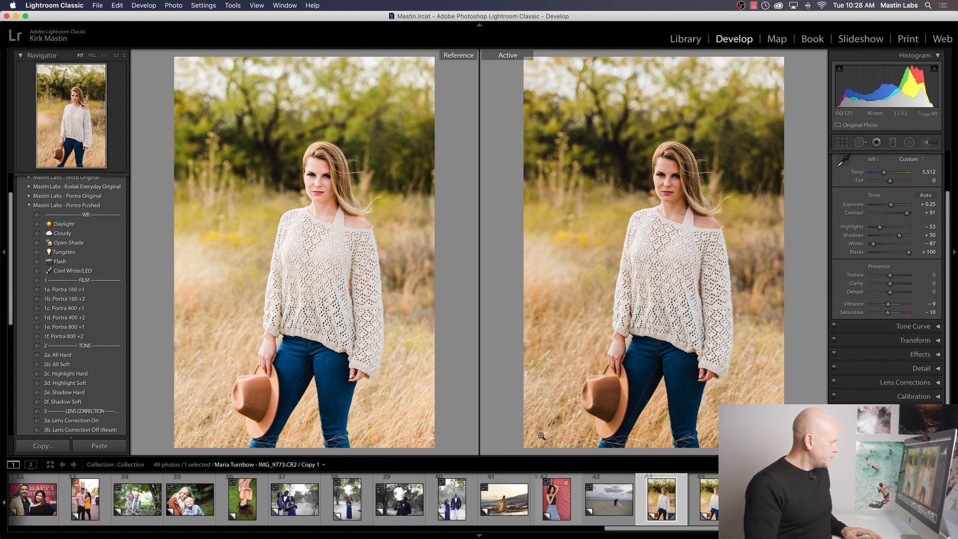
left_click(257, 5)
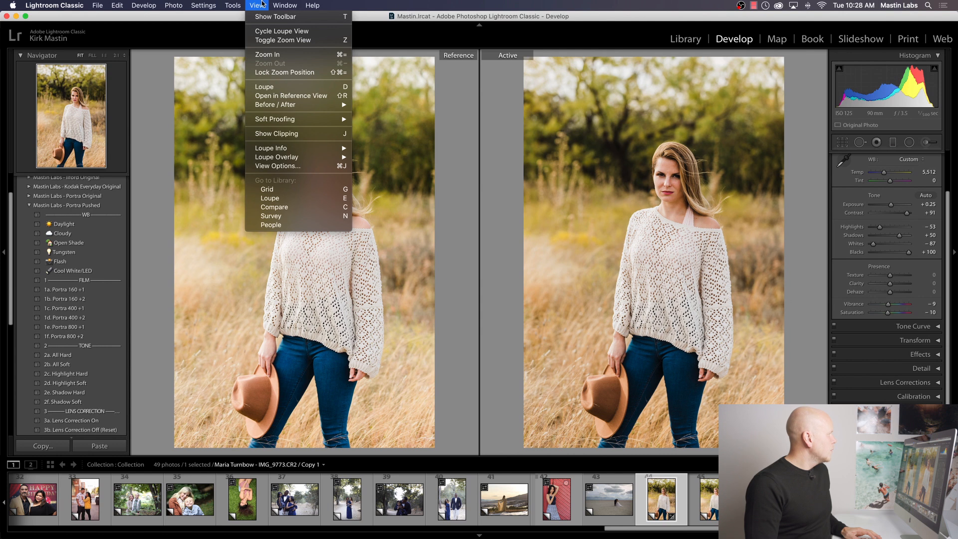
left_click(356, 153)
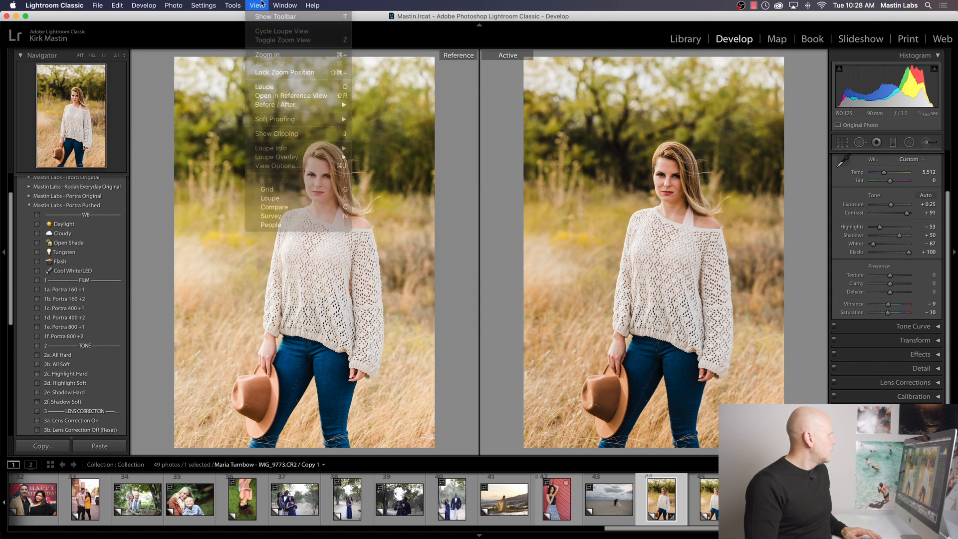
Step: Compare the Portra 400 and Portra 400 +1 virtual copies of the woman in the field by switching the active photo between them
left_click(709, 497)
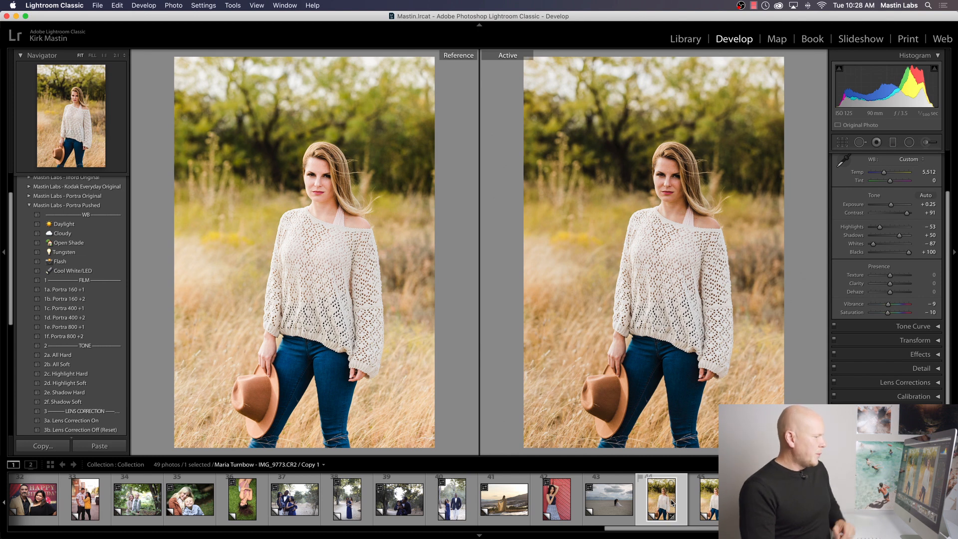
left_click(708, 498)
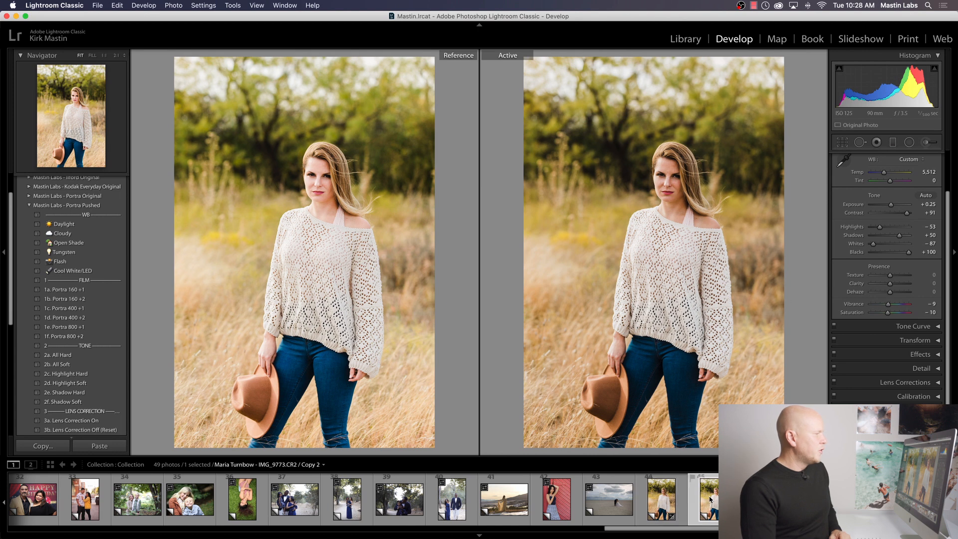
left_click(667, 500)
left_click(710, 500)
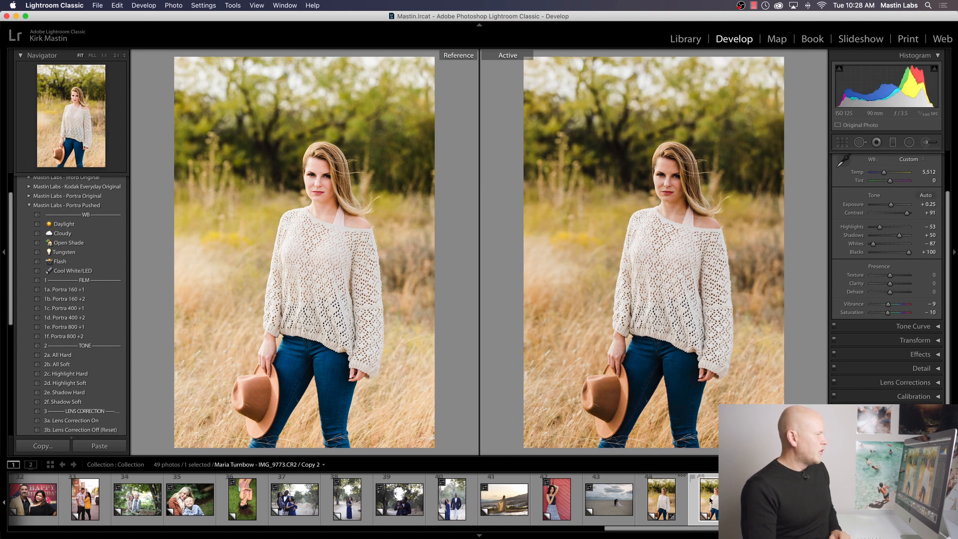
left_click(671, 501)
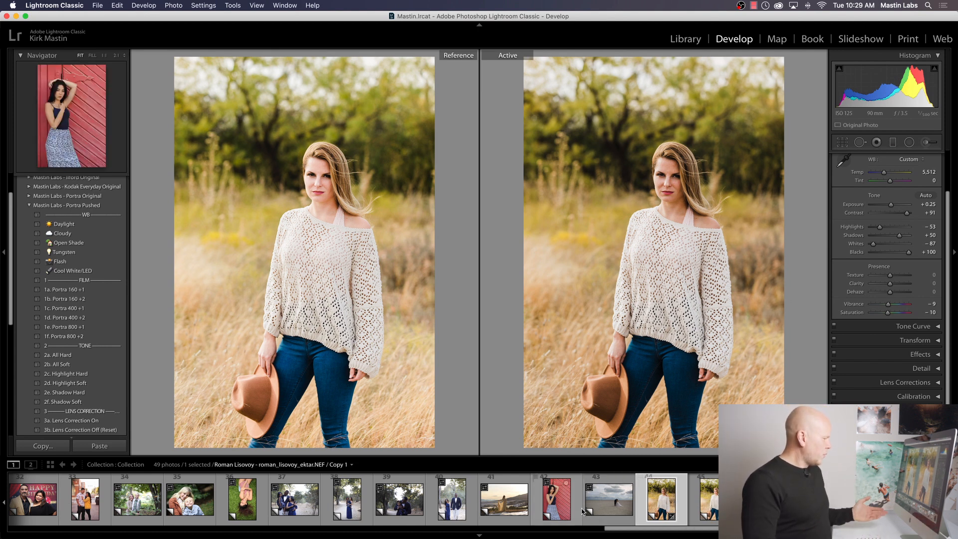
Step: Make the underexposed wedding photo of the couple beside the vintage car the active photo and show it alone instead of side by side
scroll(577, 501, "left", 10)
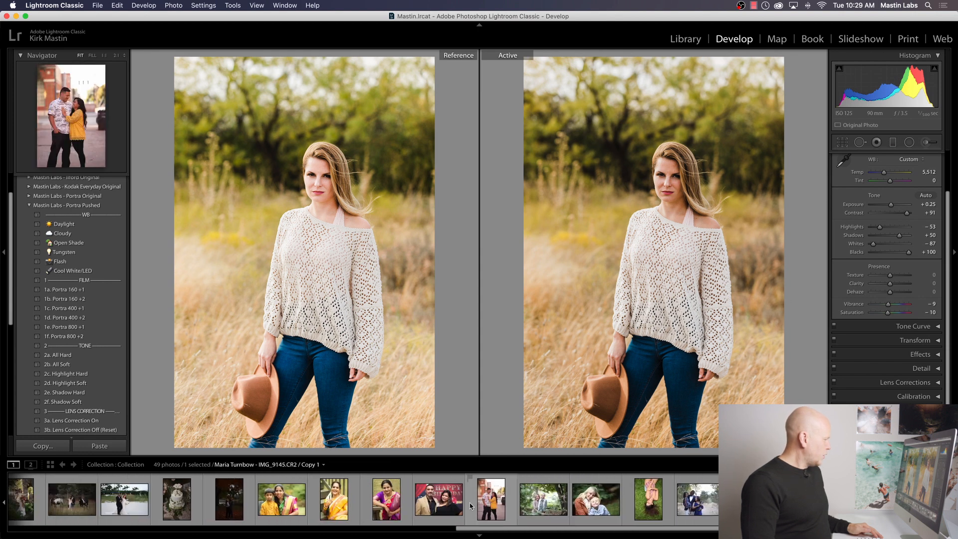
scroll(363, 504, "left", 8)
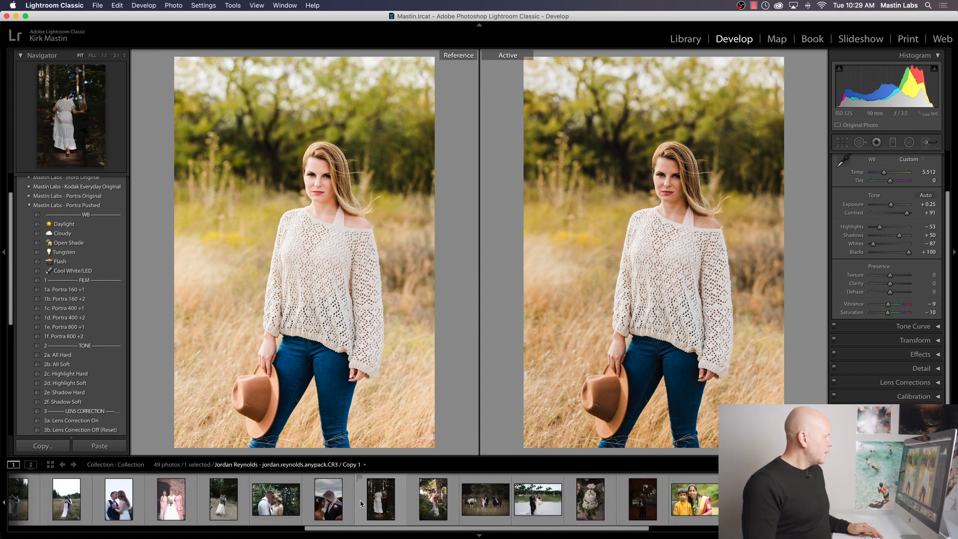
scroll(360, 504, "left", 5)
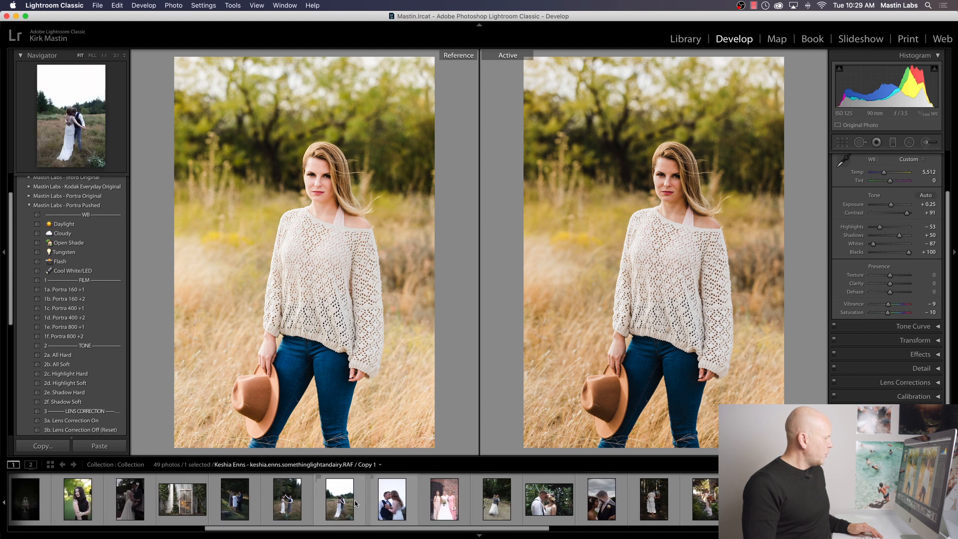
scroll(255, 505, "left", 1)
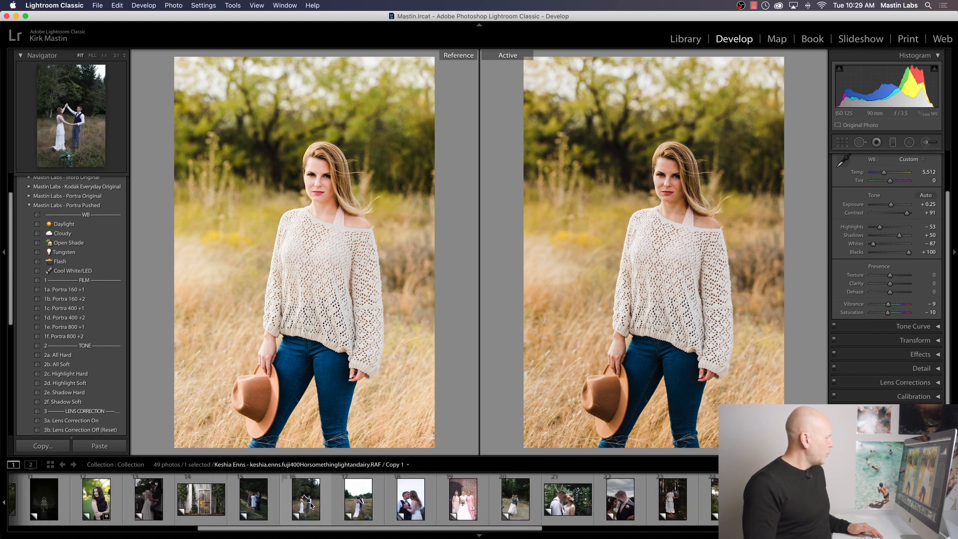
scroll(310, 505, "left", 5)
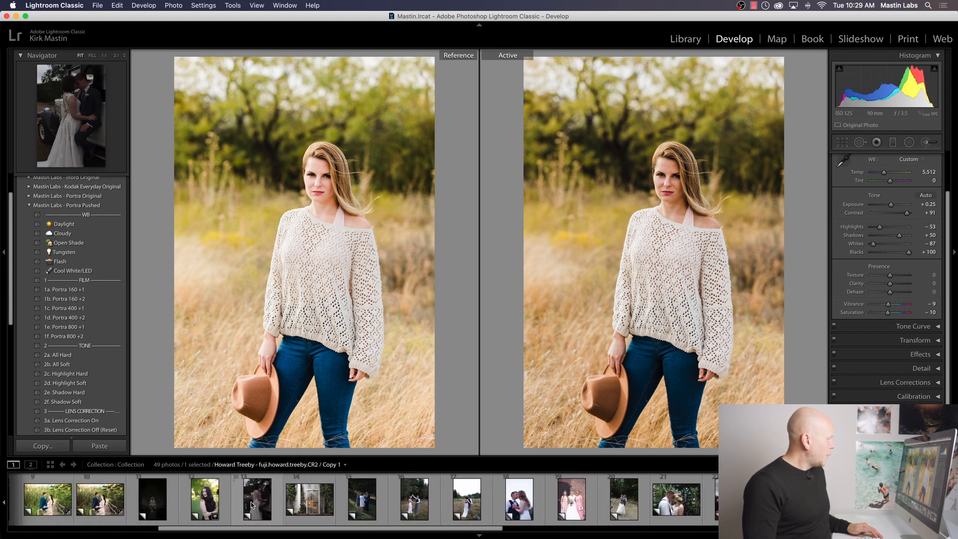
left_click(252, 505)
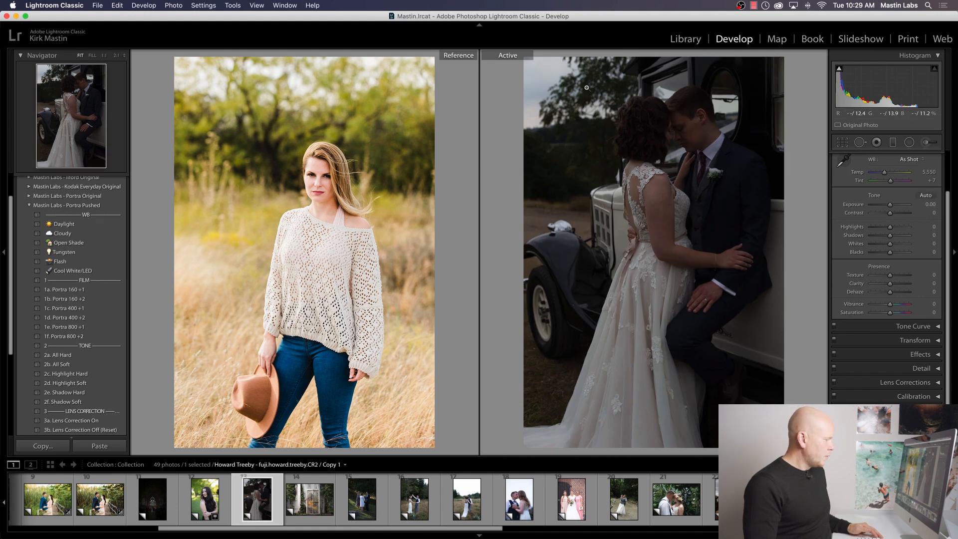
key("y")
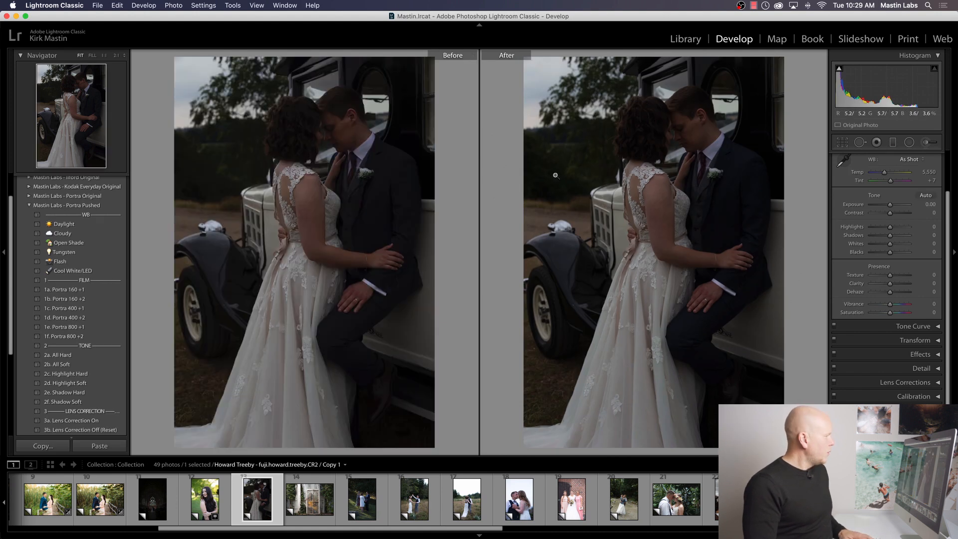
key("y")
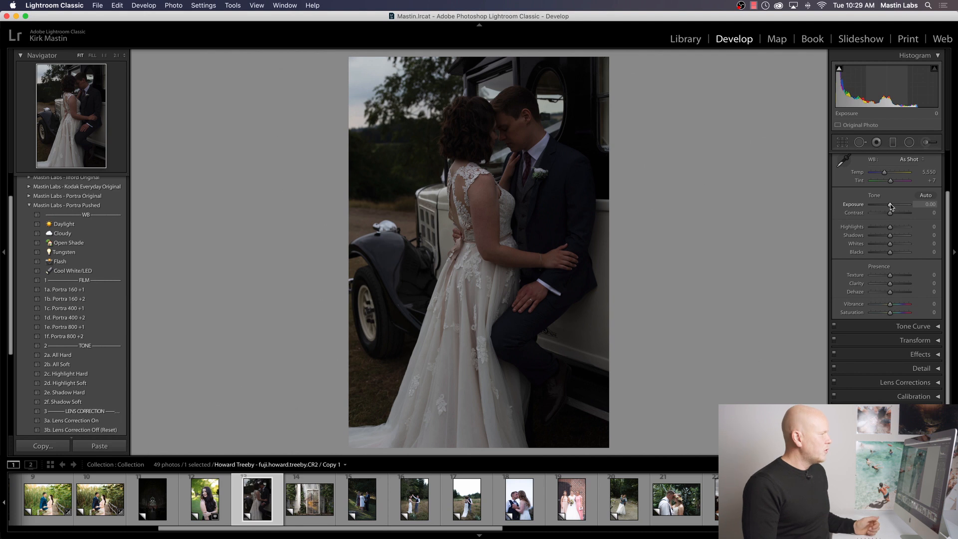
Step: Set the wedding photo's exposure to +1.25 and apply the Portra 400 +1 and Lens Correction On presets from Mastin Labs - Portra Pushed
left_click_drag(890, 204, 894, 204)
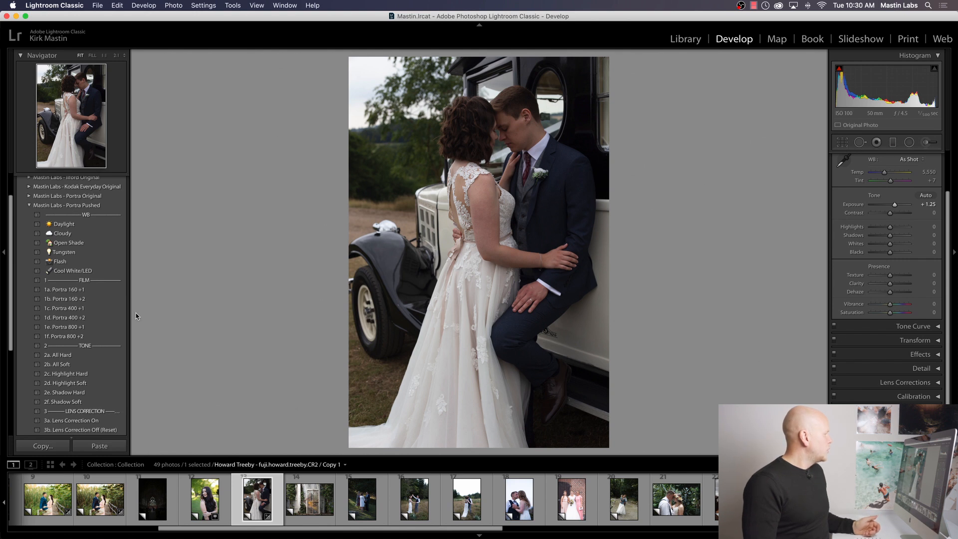
left_click(100, 309)
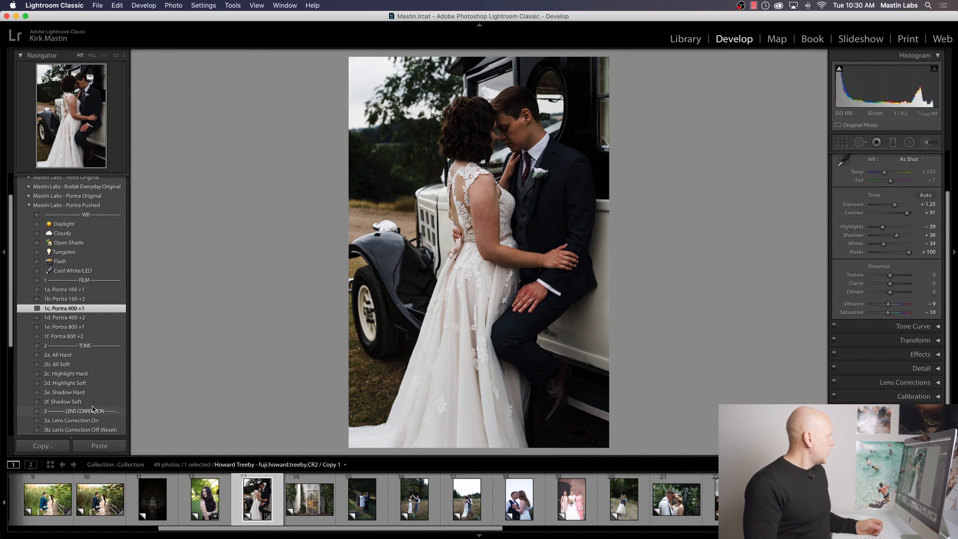
left_click(75, 420)
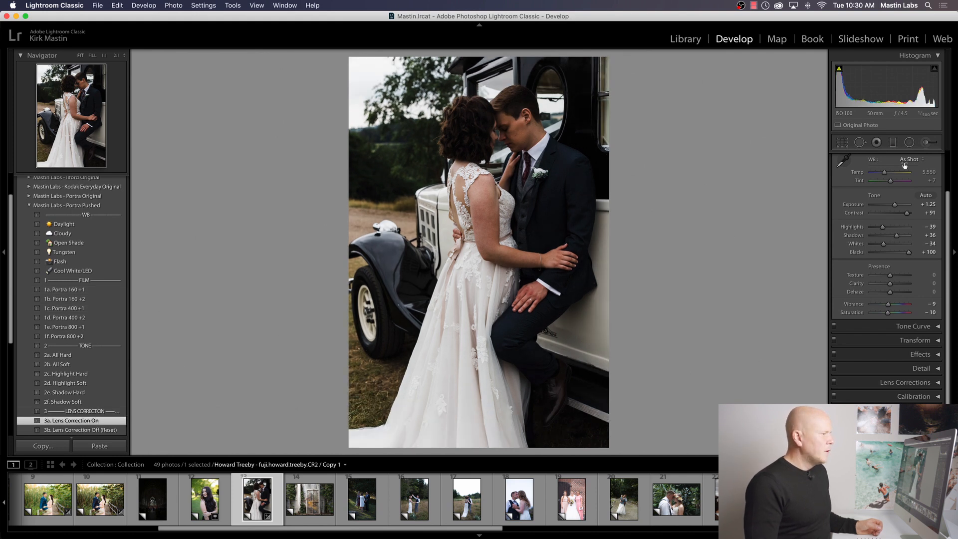
Step: Set the wedding photo's exposure to +1.70 and its temperature to 5,736
left_click_drag(897, 206, 895, 205)
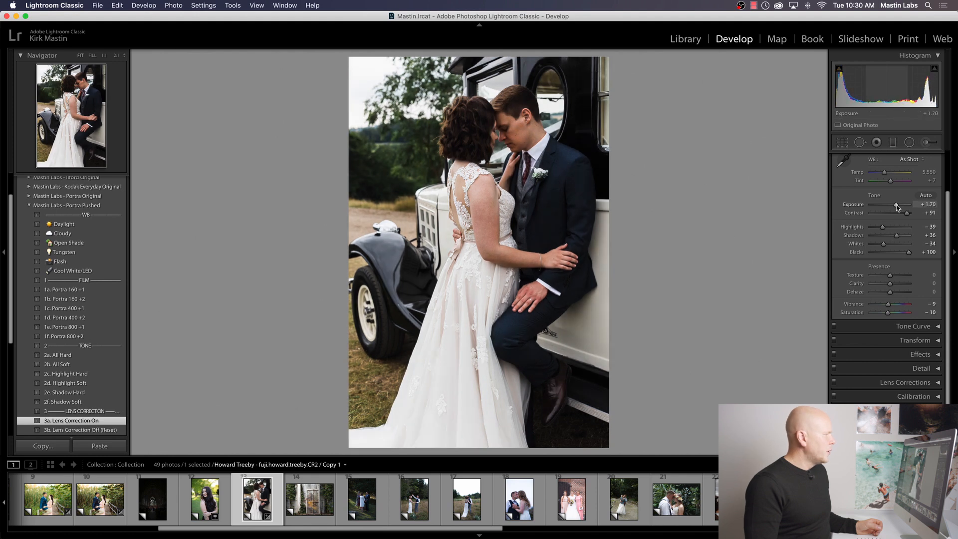
left_click_drag(884, 172, 888, 175)
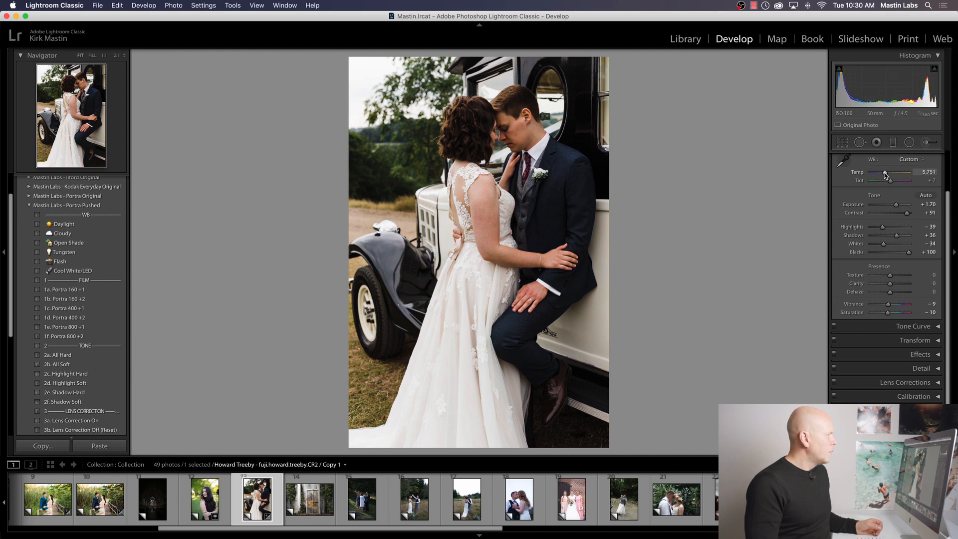
left_click_drag(885, 175, 886, 175)
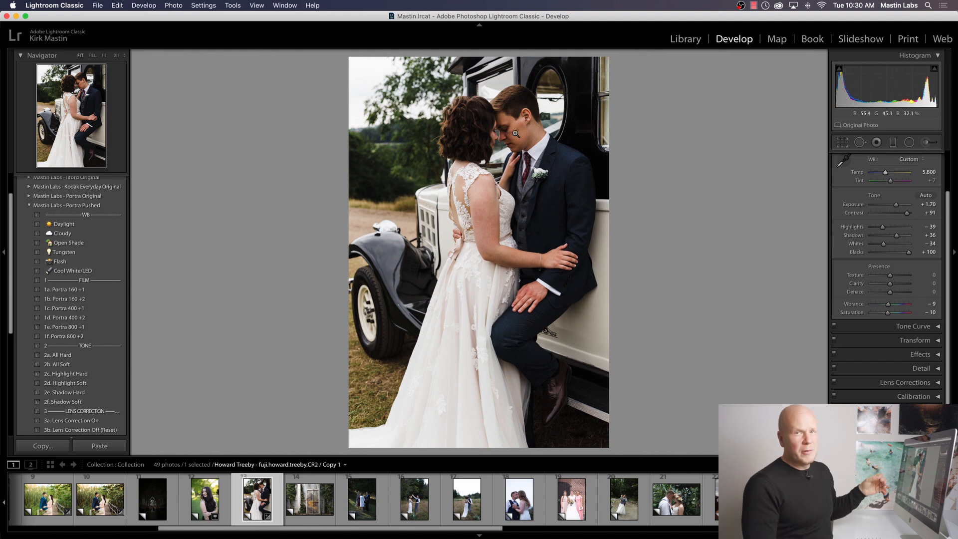
left_click(888, 172)
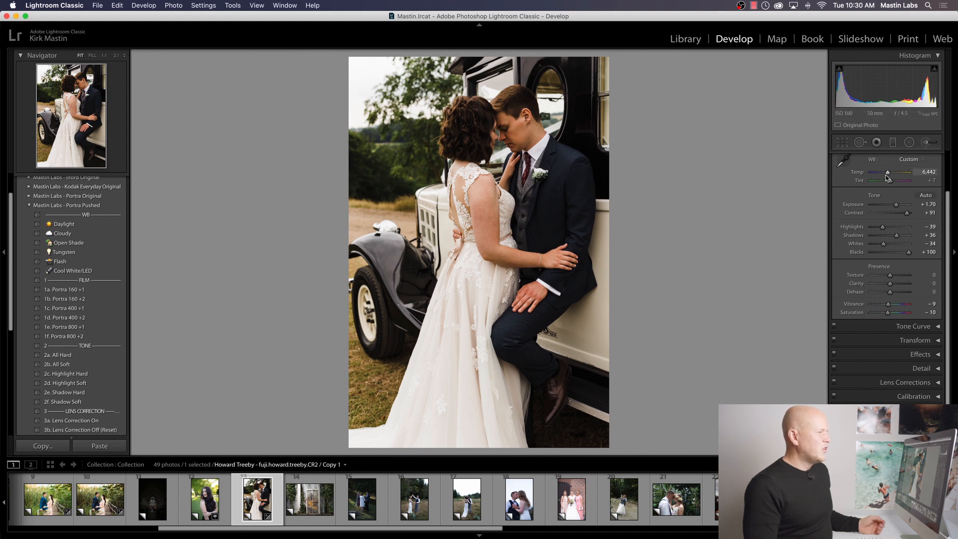
left_click_drag(887, 173, 885, 175)
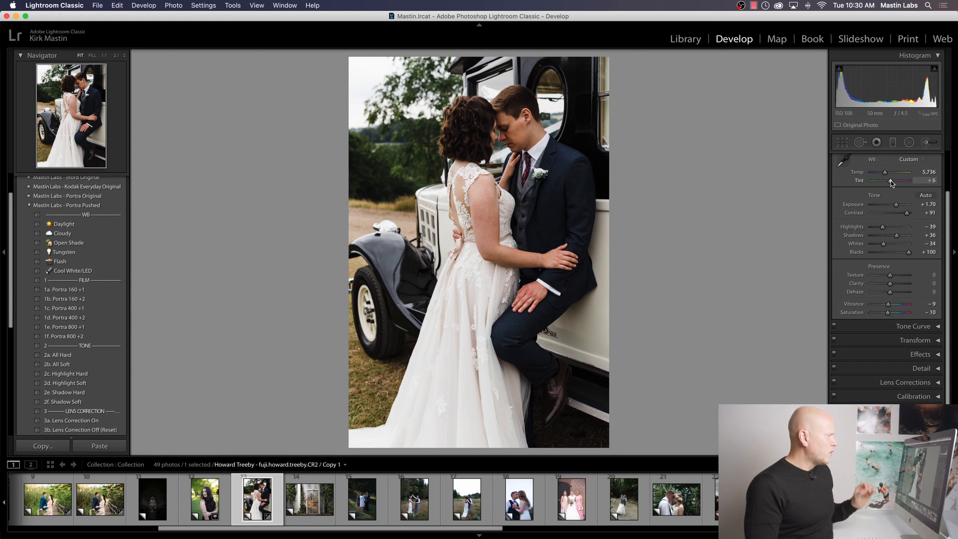
Step: Try tint values from -4 to +13 while checking the white car door for a color cast, and settle the tint at +5
left_click_drag(891, 182, 890, 180)
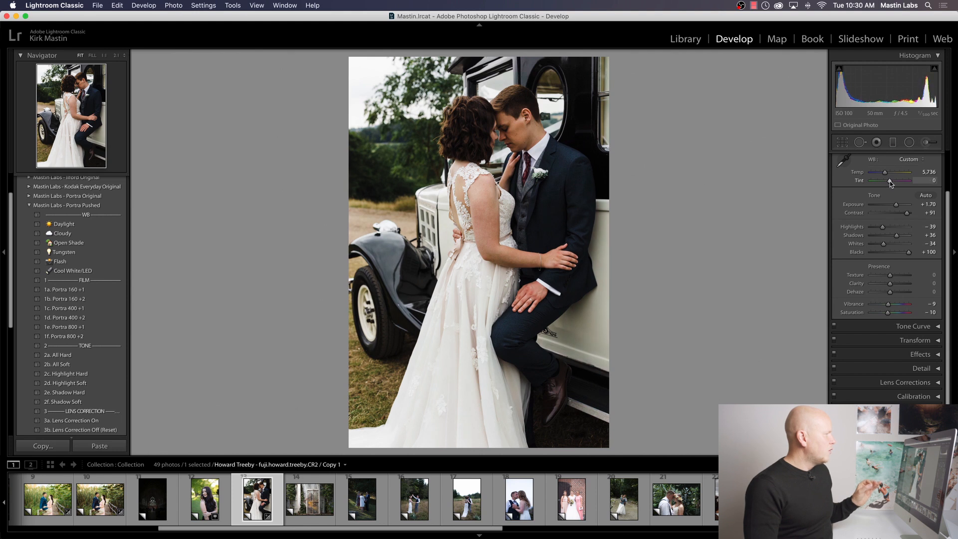
left_click(593, 241)
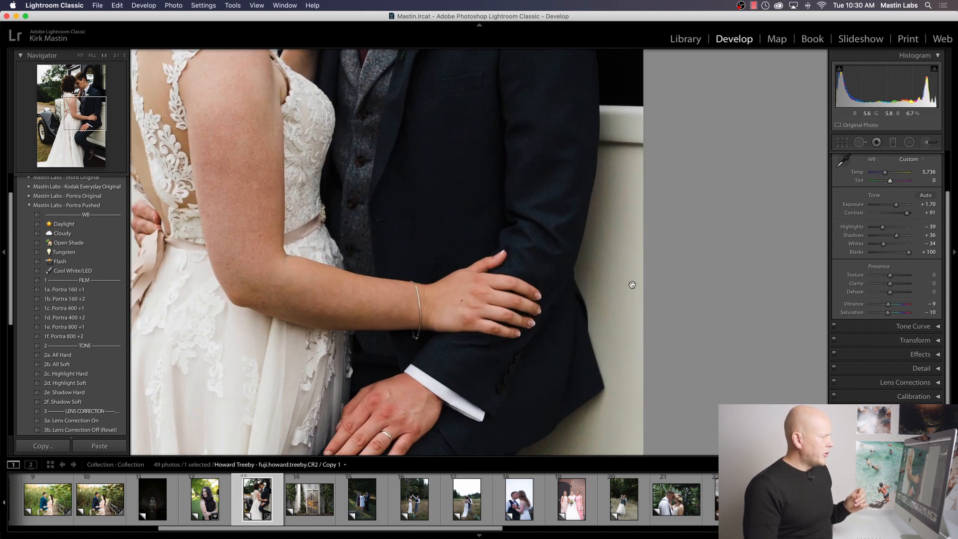
left_click(603, 224)
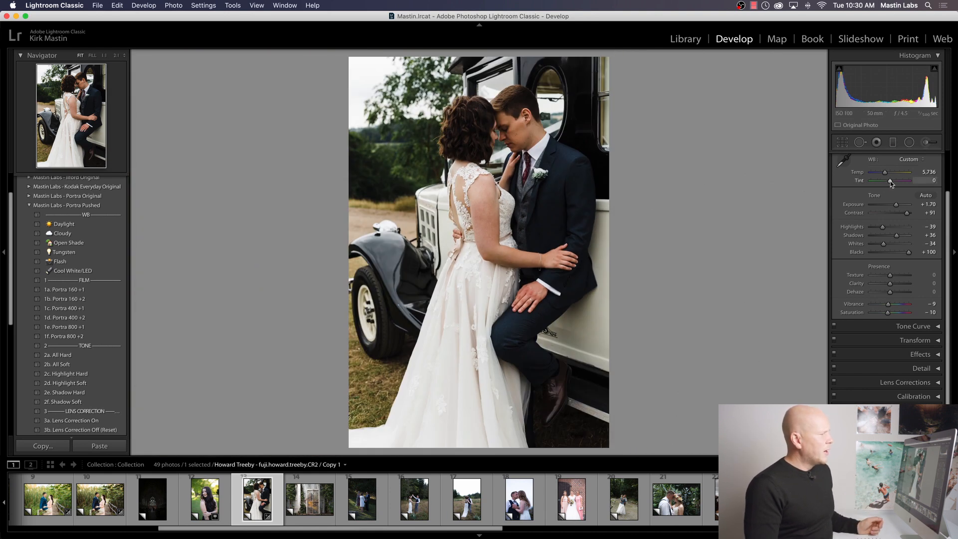
left_click_drag(889, 181, 891, 182)
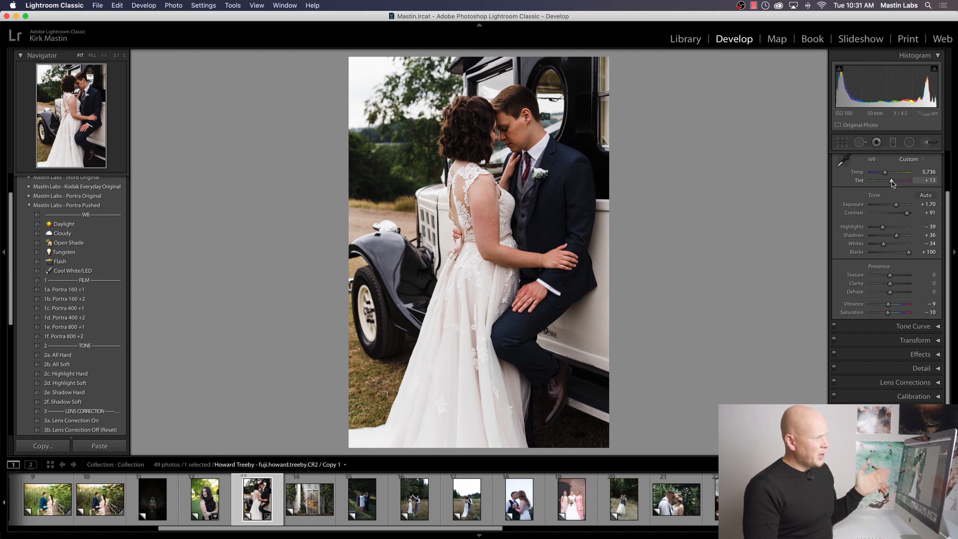
left_click_drag(890, 182, 889, 183)
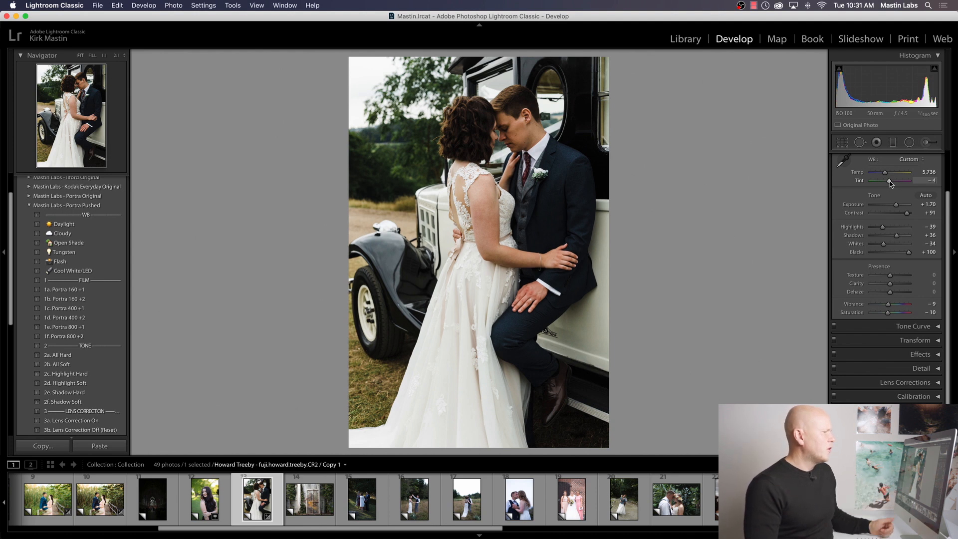
left_click_drag(890, 181, 890, 181)
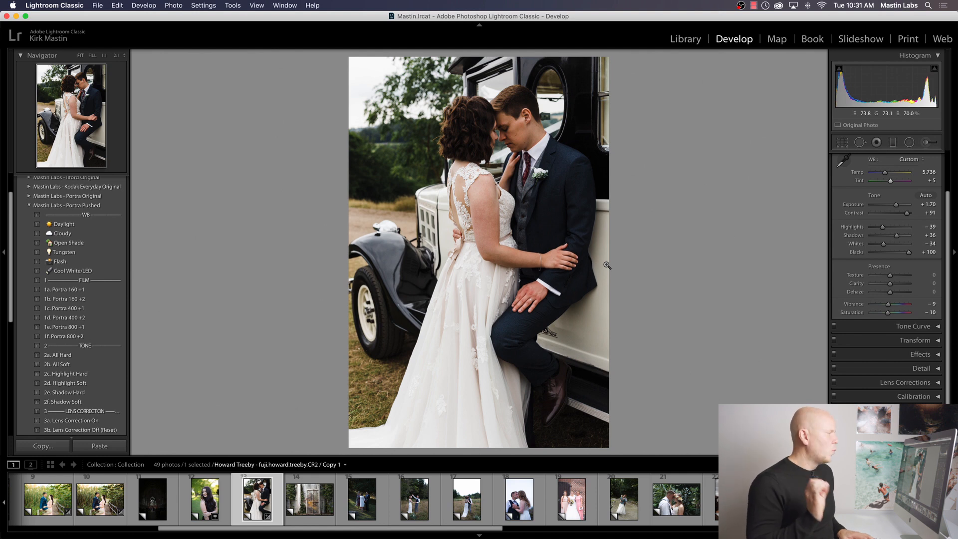
Step: Compare the wedding photo before and after editing, and open the Fujicolor Original & Pushed recommended-uses chart
key("y")
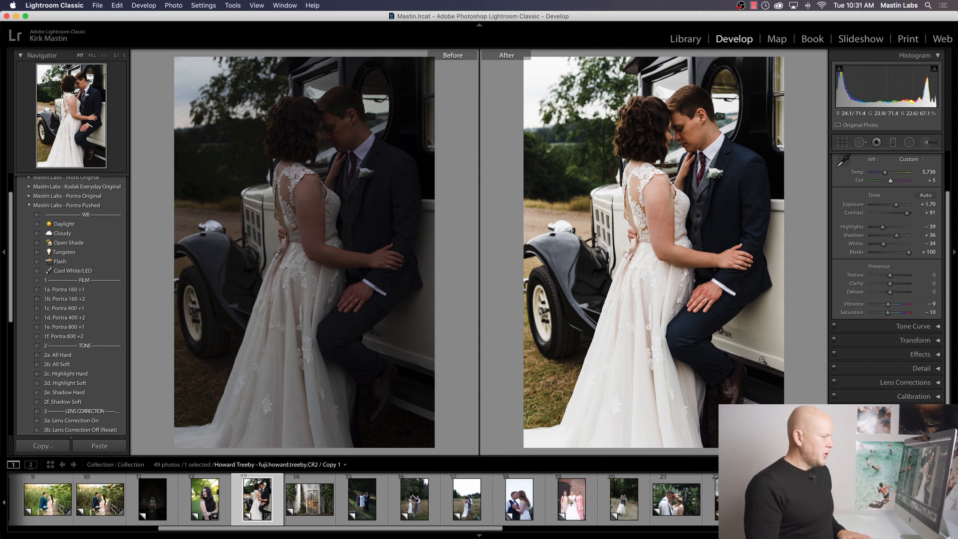
key("y")
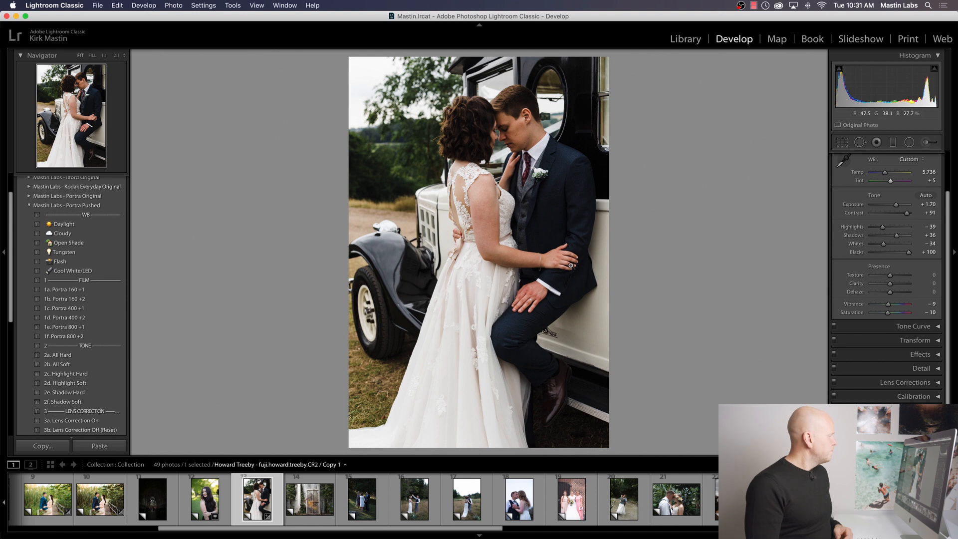
scroll(165, 514, "up", 8)
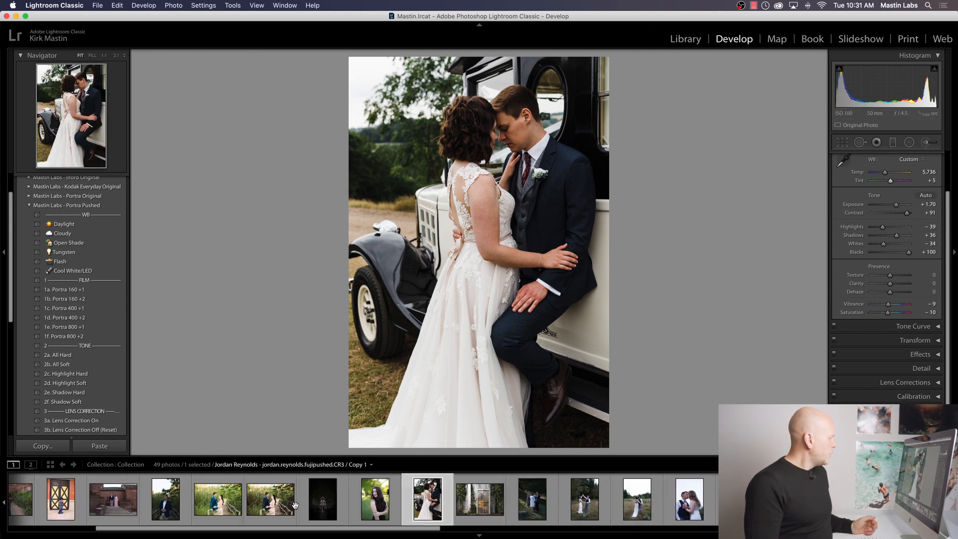
left_click(150, 504)
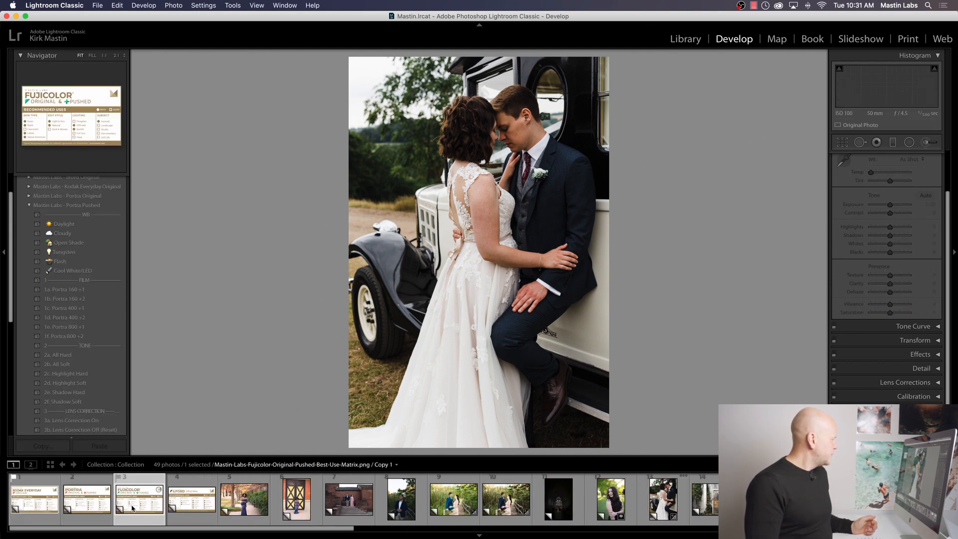
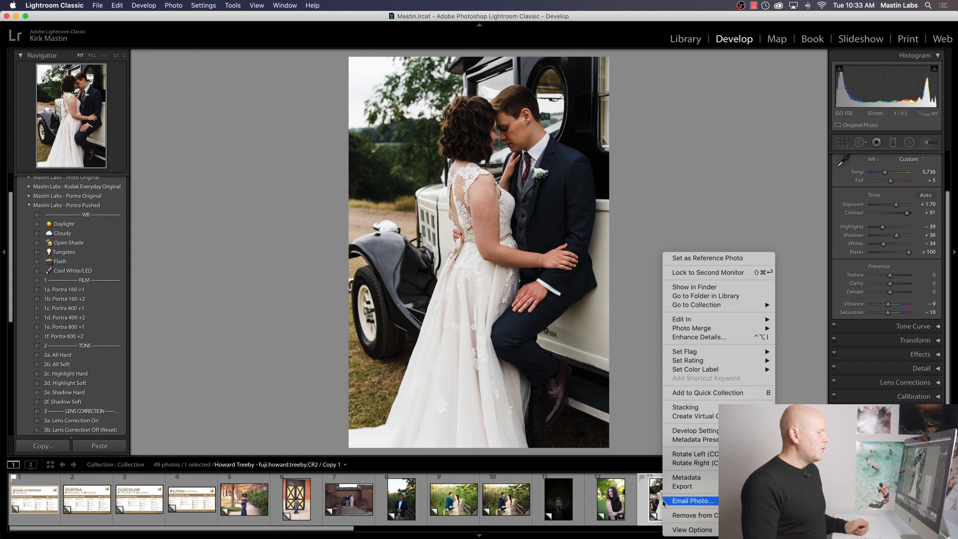
Step: Create a virtual copy of the edited wedding photo and reset the copy's develop settings
left_click(705, 422)
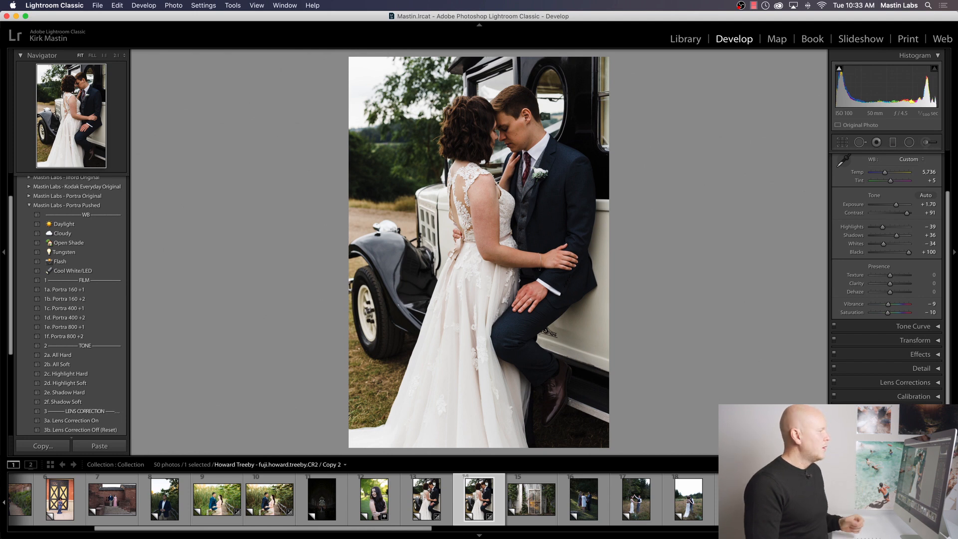
key("super+shift+r")
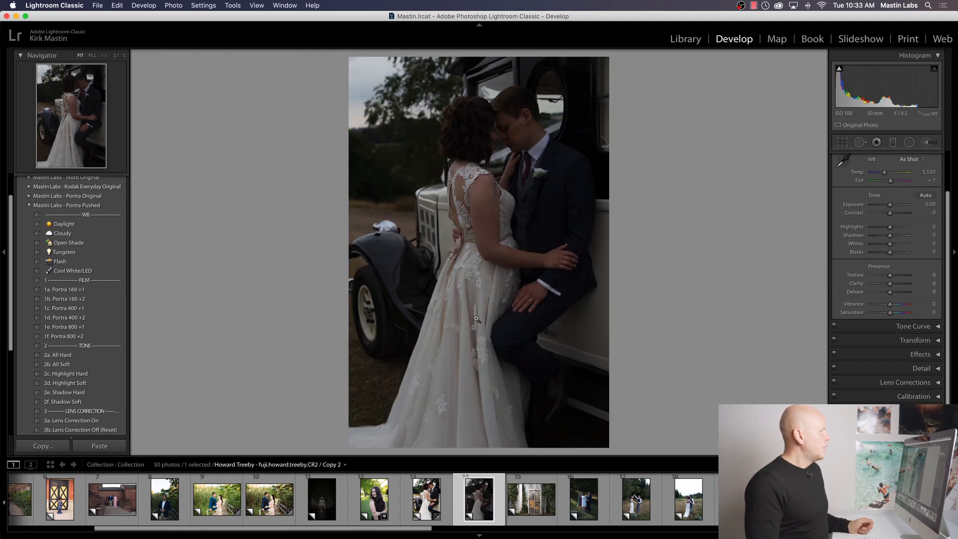
Step: Apply the Pro 400H Neutral and Lens Correction On presets from Mastin Labs - Fujicolor Original to the wedding photo copy
left_click(29, 206)
left_click(29, 194)
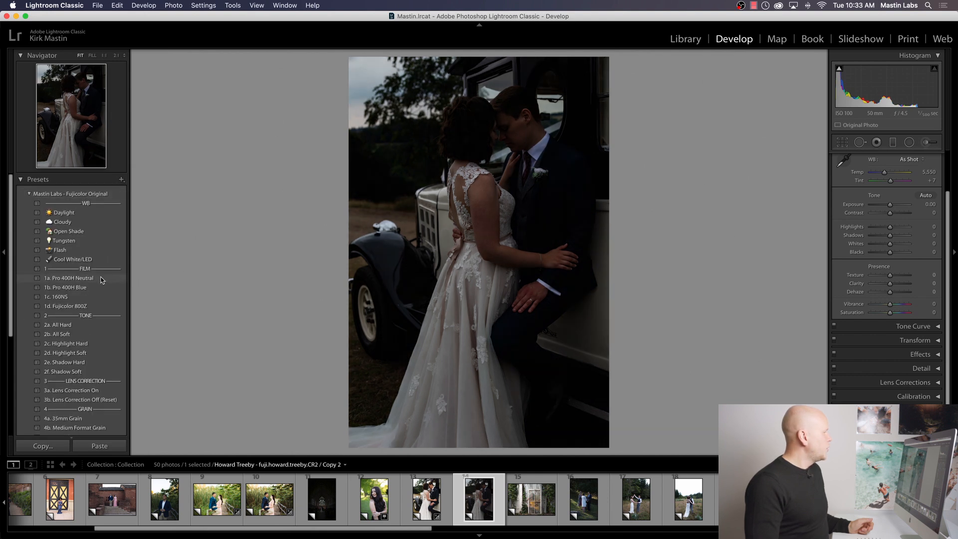
left_click(101, 278)
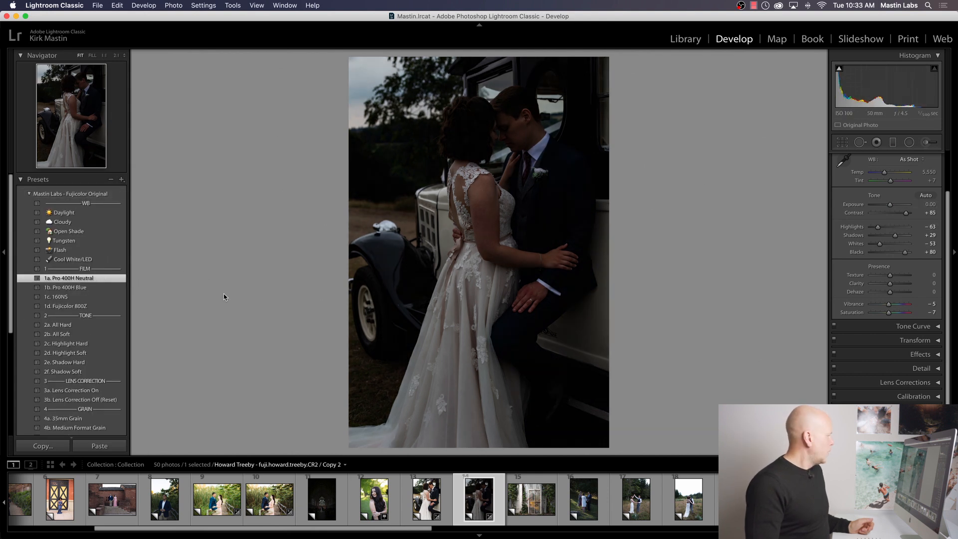
left_click(76, 391)
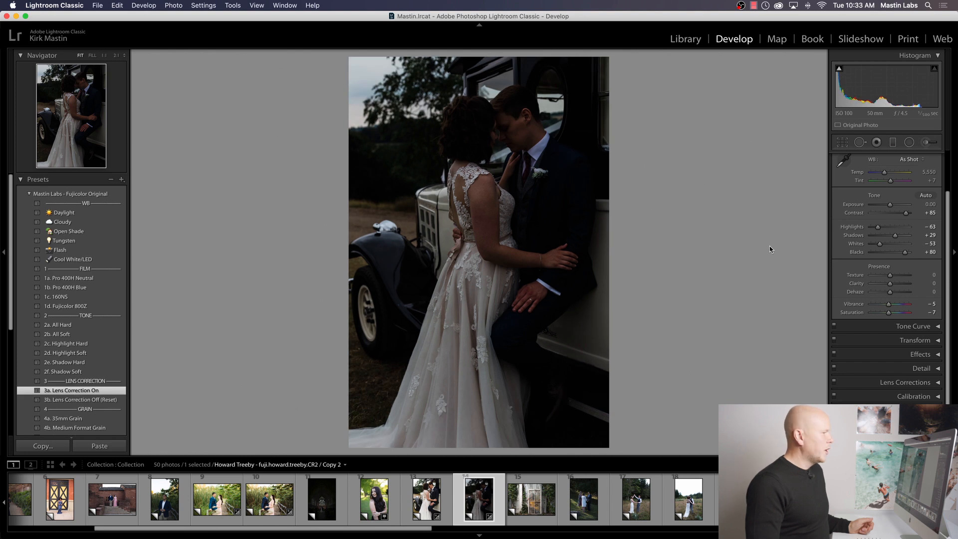
Step: Set the wedding photo copy's exposure to +2.40 and its temperature to 5,966
left_click_drag(890, 205, 898, 205)
left_click_drag(884, 172, 886, 173)
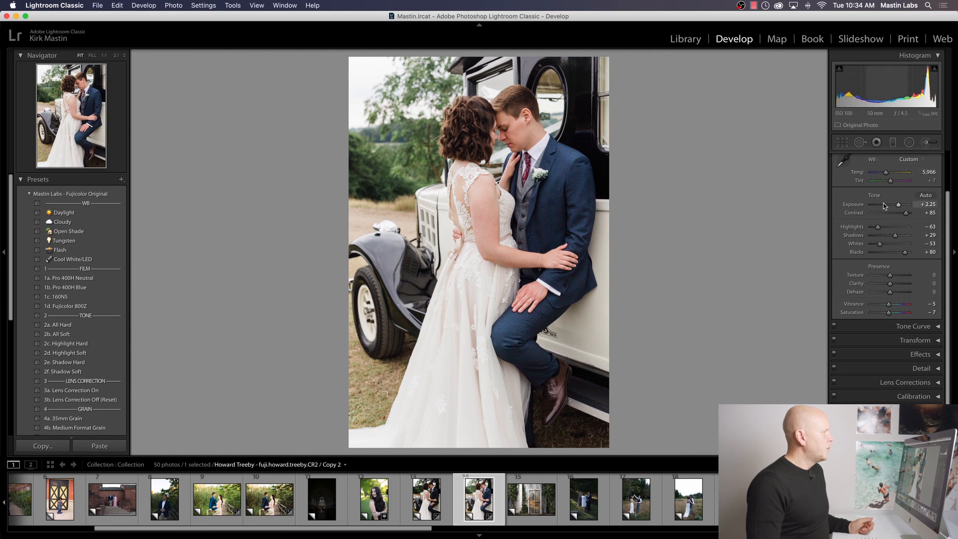
left_click_drag(897, 205, 898, 204)
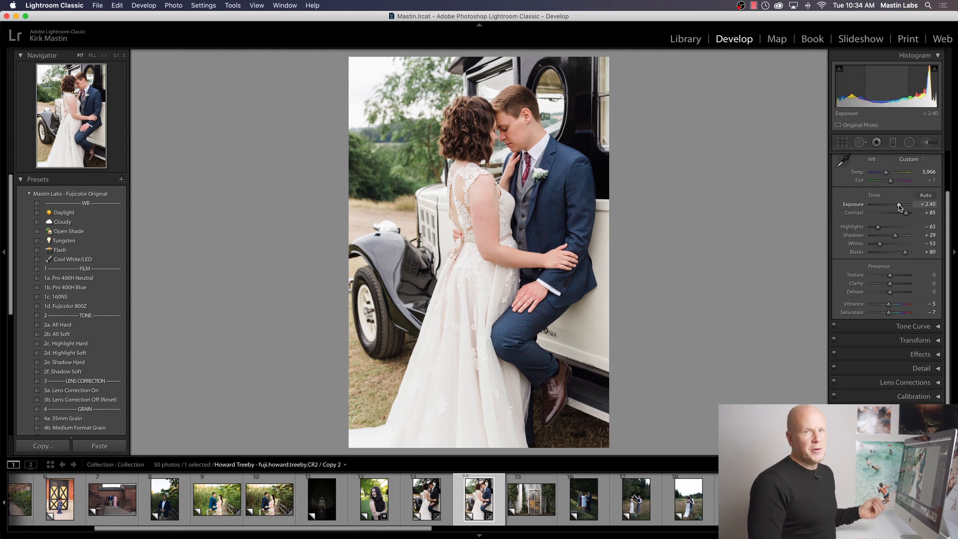
Step: Compare the Portra Pushed and Fujicolor Original versions of the wedding photo side by side
left_click(425, 504, "shift")
key("y")
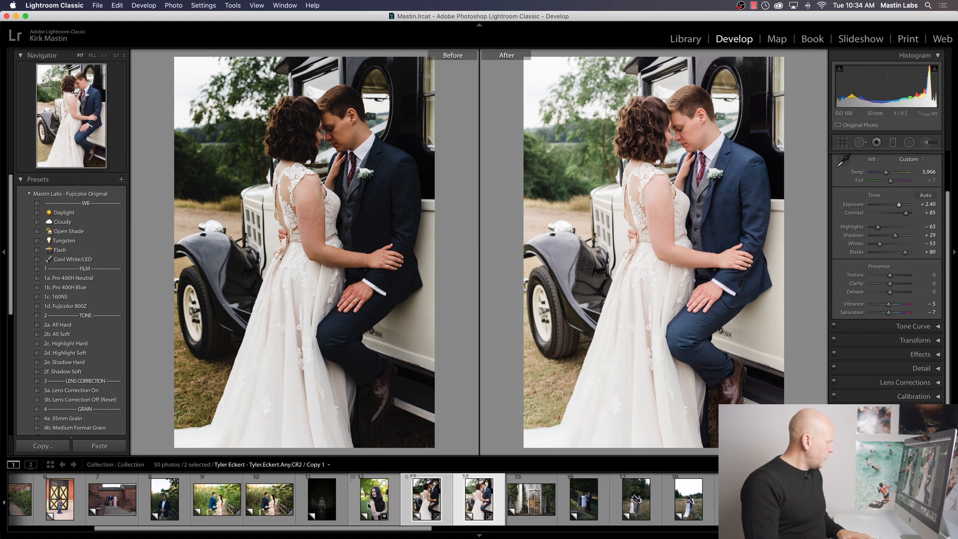
Step: Look through the collection for another sample photo and open the portrait of the couple in navy walking hand in hand
scroll(388, 501, "right", 5)
scroll(387, 501, "right", 10)
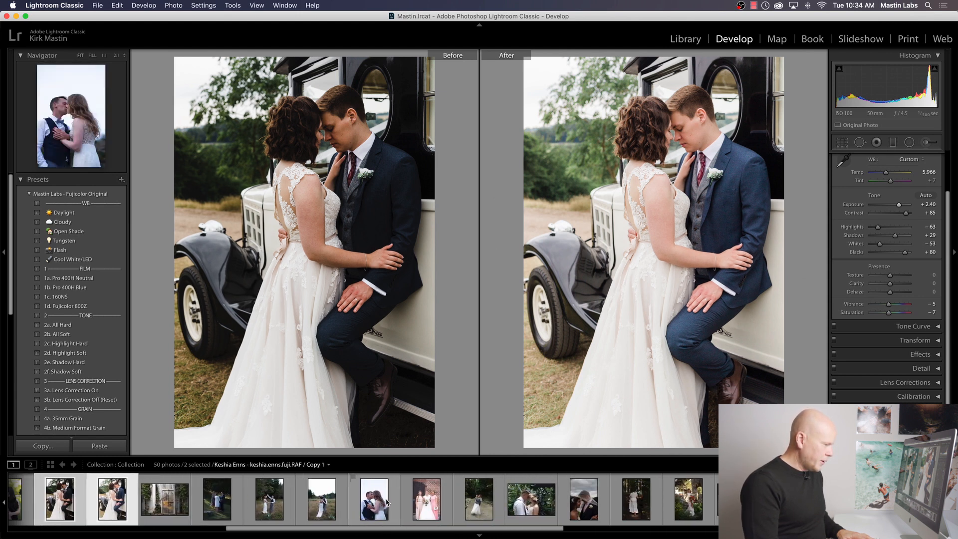
scroll(388, 501, "right", 7)
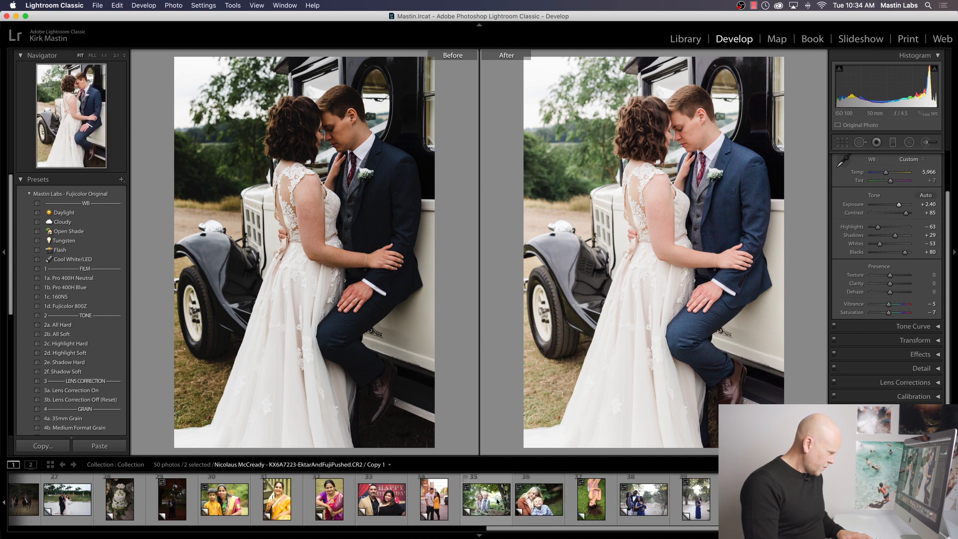
left_click(489, 503)
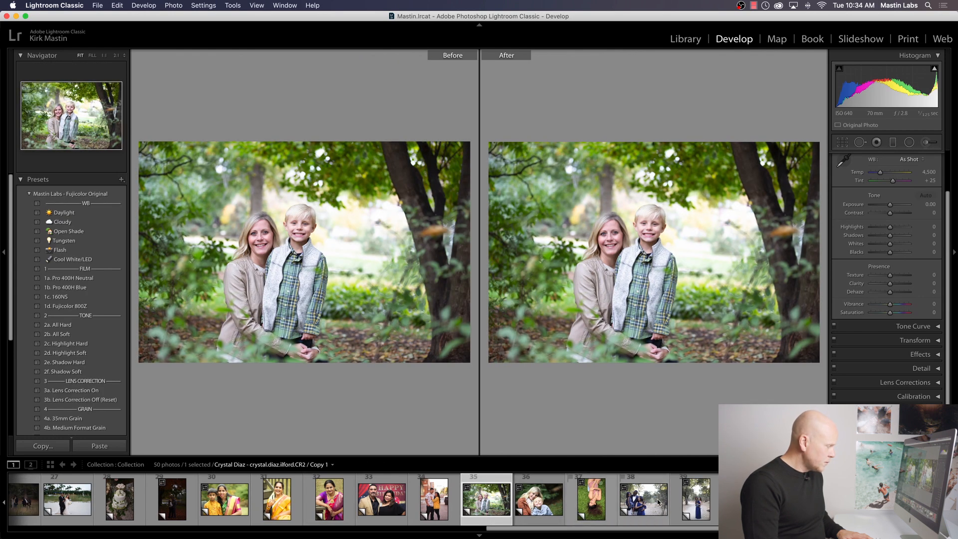
scroll(655, 503, "right", 7)
scroll(655, 503, "left", 4)
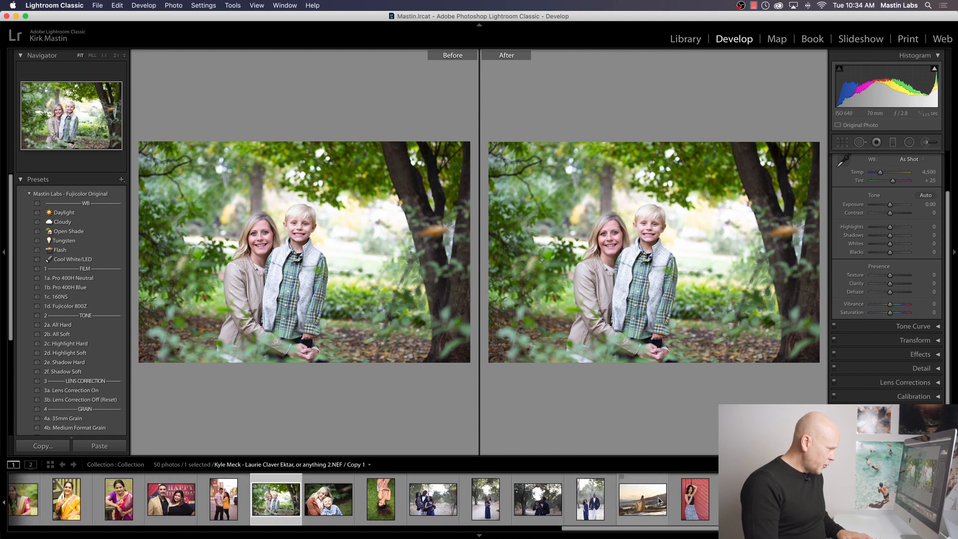
scroll(656, 502, "left", 2)
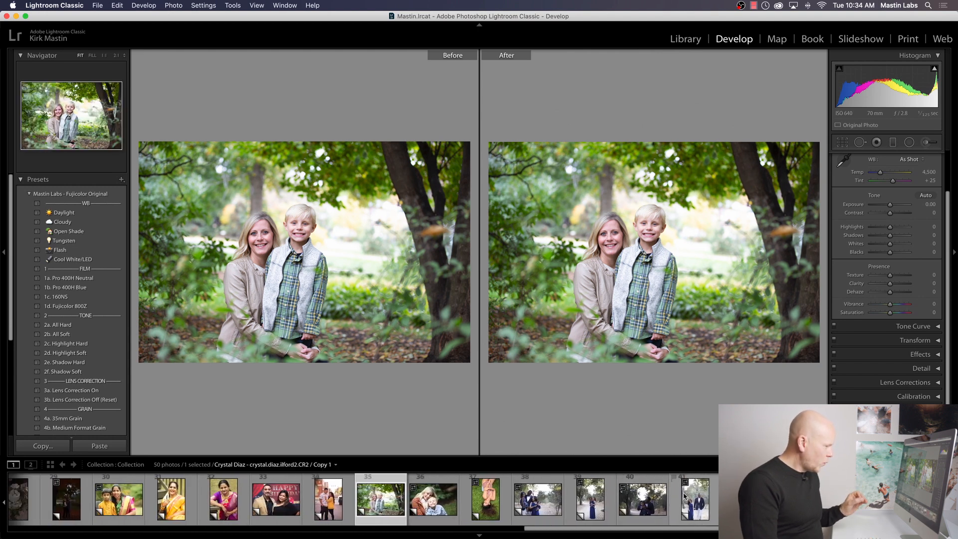
left_click(692, 500)
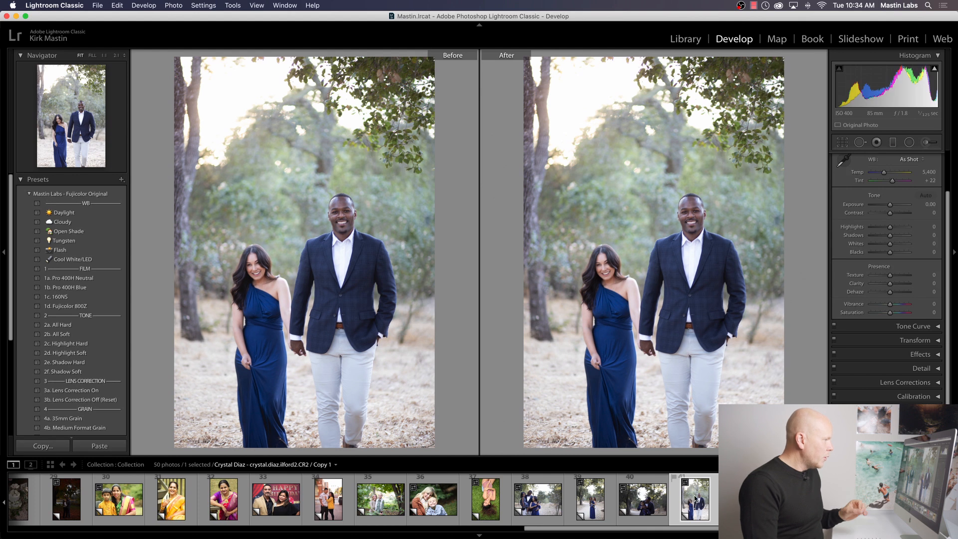
Step: Leave the before/after comparison, apply the Pro 400H Neutral preset to the couple photo, and set its temperature to 7,830
key("y")
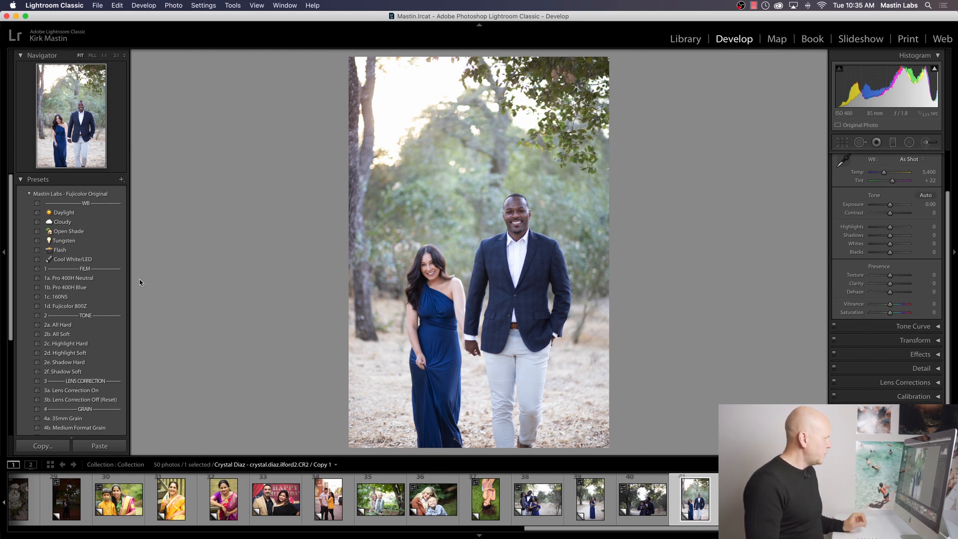
left_click(110, 279)
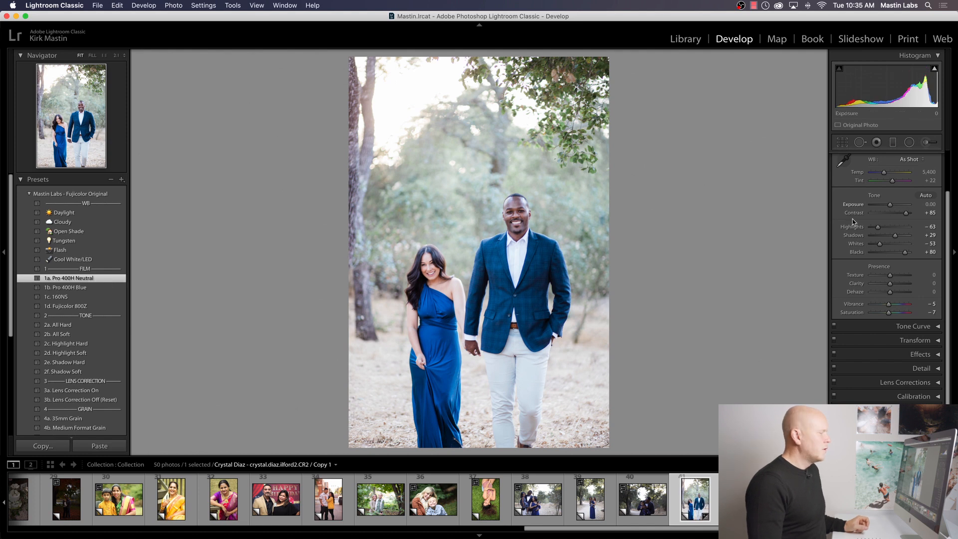
left_click_drag(885, 174, 893, 174)
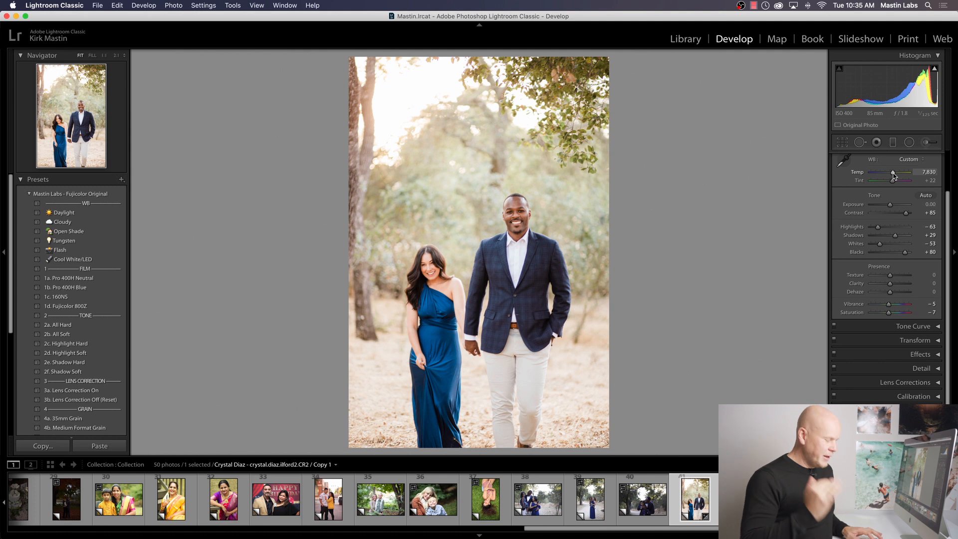
Step: Crop the couple photo to a 4 x 3 aspect ratio, trimming the empty area above their heads
key("r")
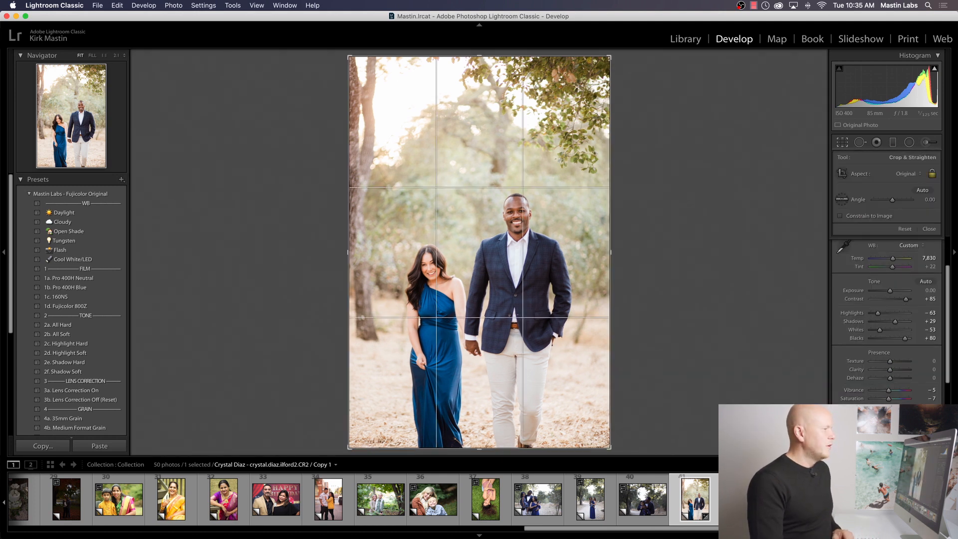
left_click(873, 175)
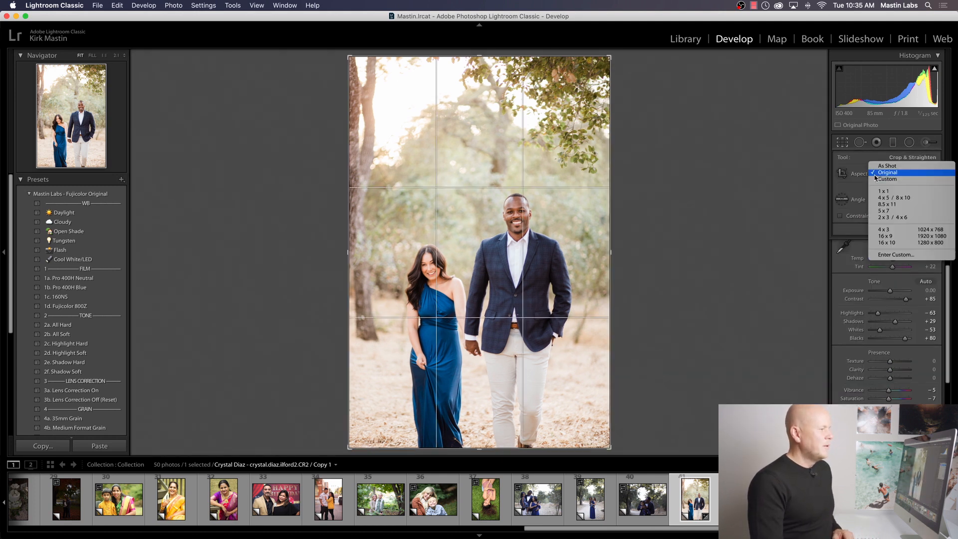
left_click(892, 231)
left_click_drag(567, 227, 567, 206)
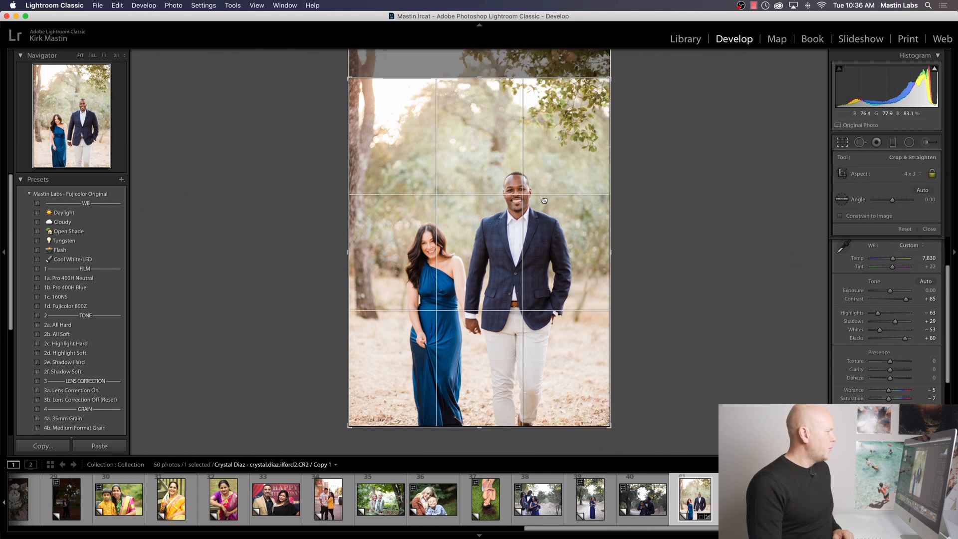
left_click(840, 141)
key("r")
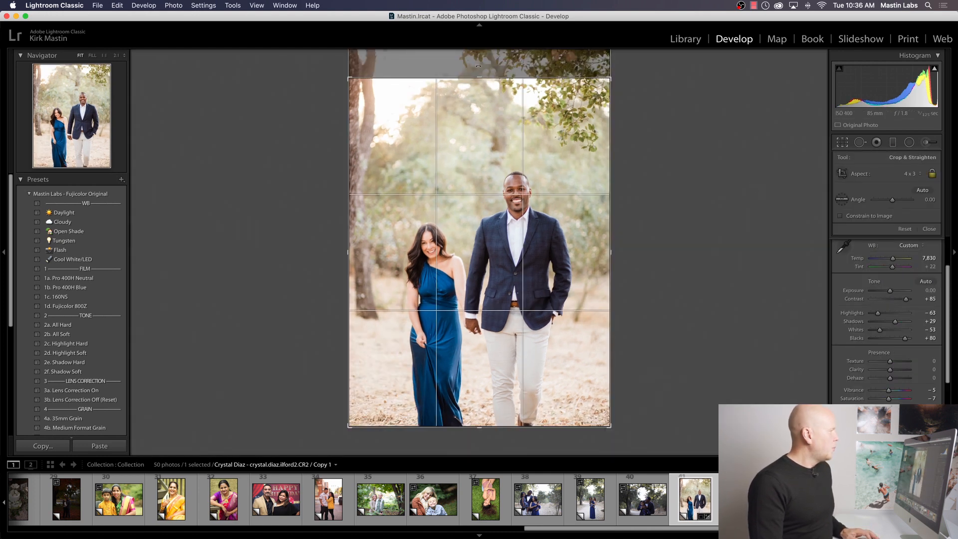
left_click_drag(479, 52, 489, 83)
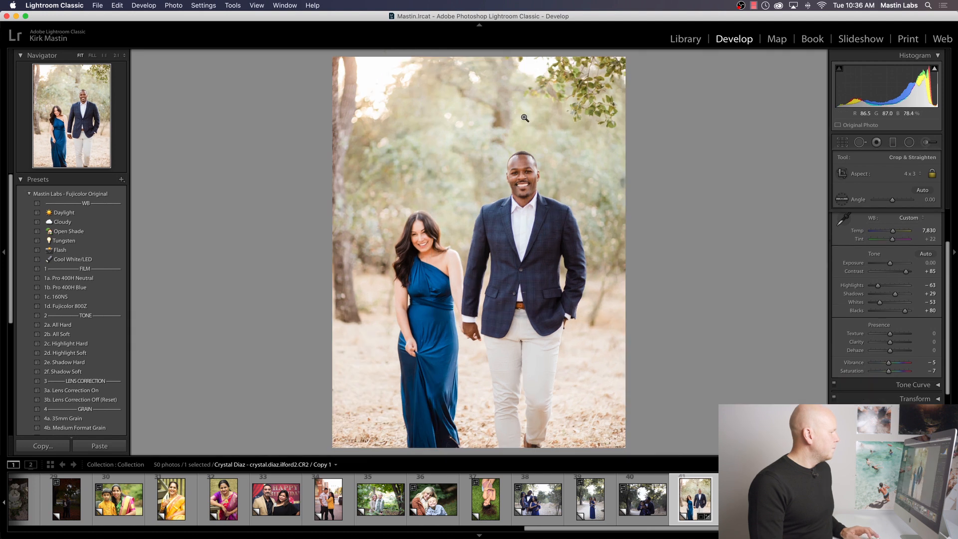
key("Return")
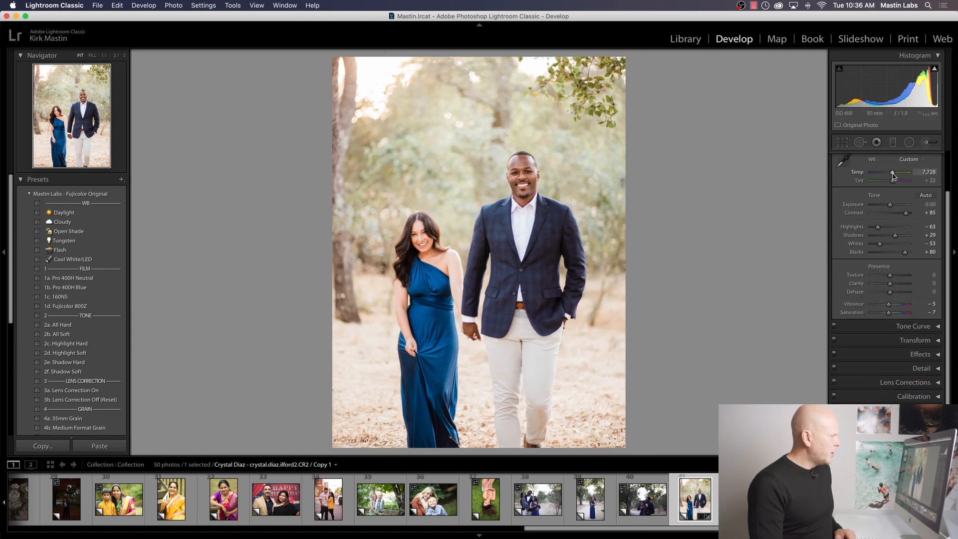
Step: Set the couple photo's temperature to 7,653 and tint to +18, and compare it before and after editing
left_click_drag(893, 173, 892, 173)
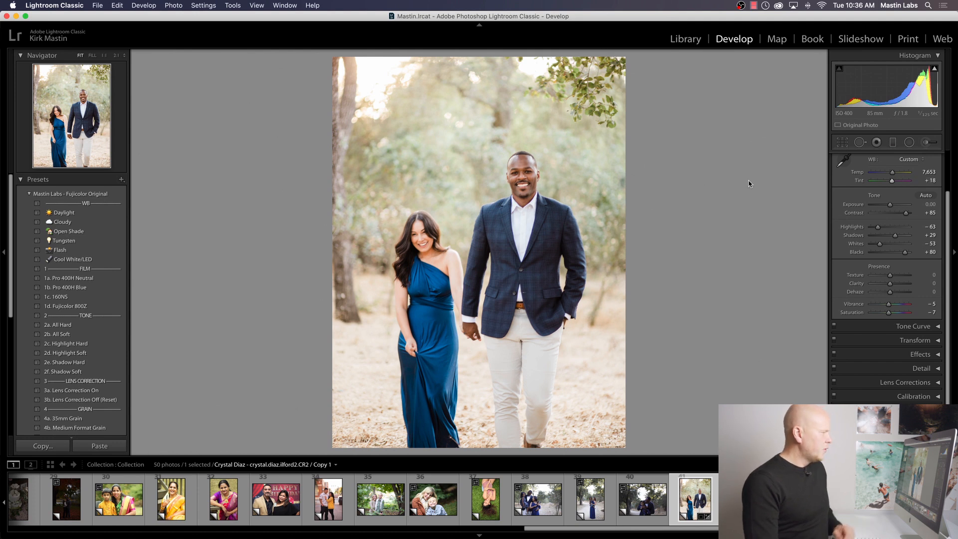
key("y")
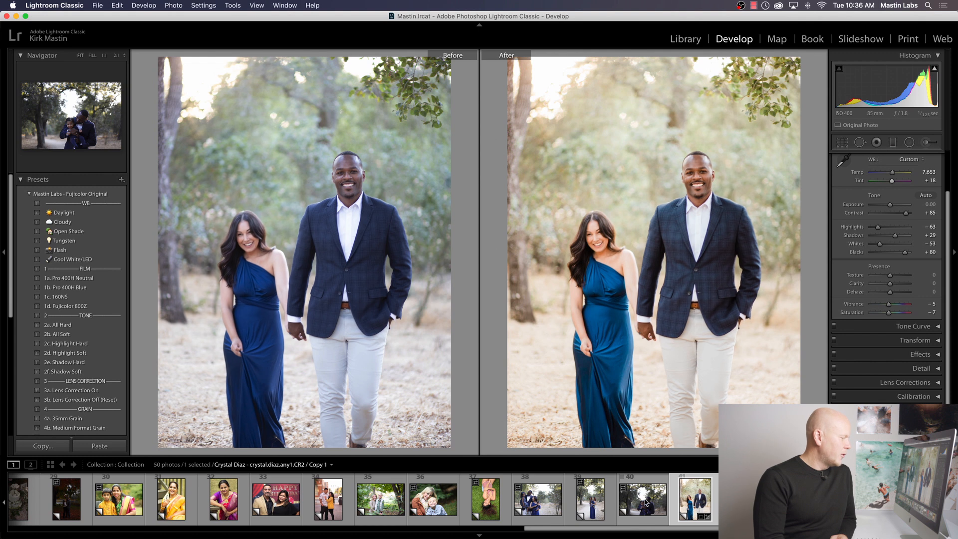
Step: Open the photo of the family of four in single view and apply the Pro 400H Neutral preset
left_click(540, 507)
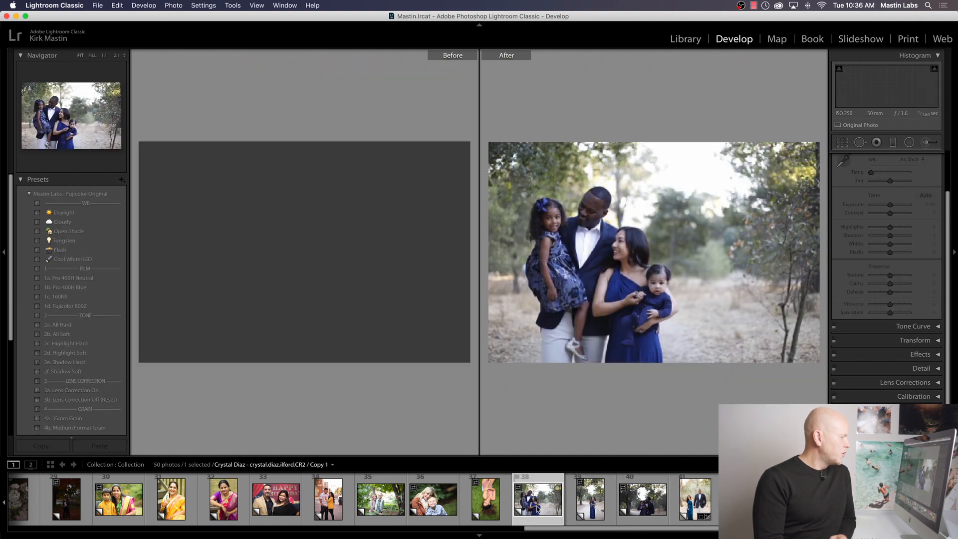
key("y")
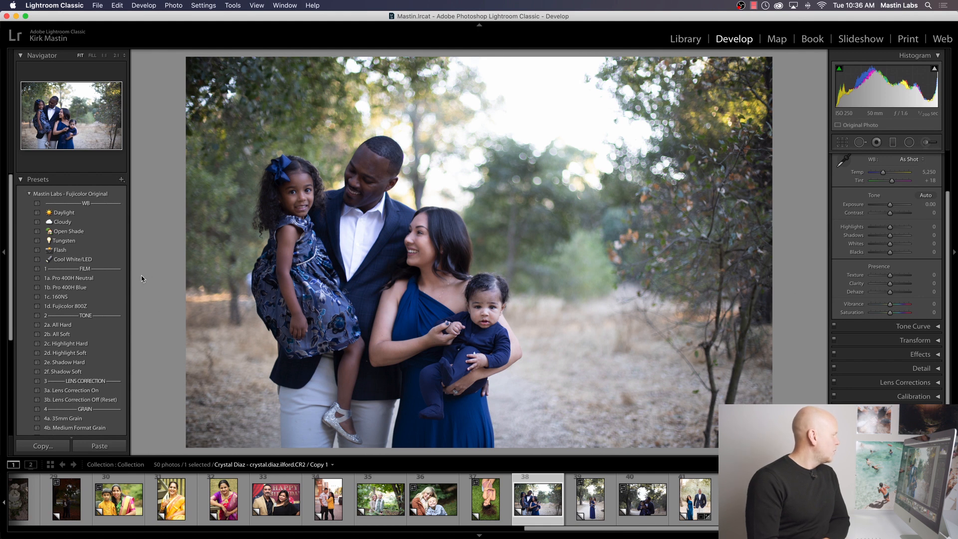
left_click(102, 278)
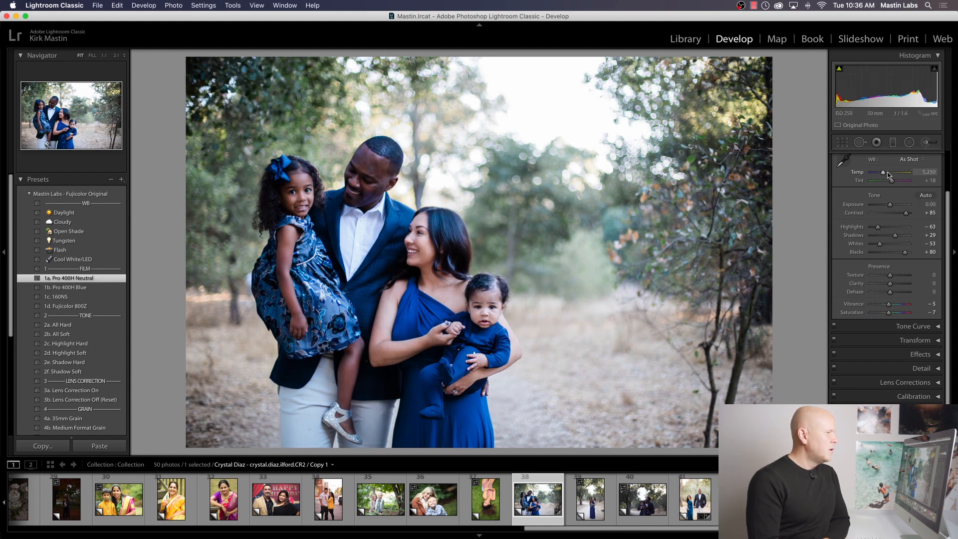
Step: Set the family photo's temperature to 7,573 and exposure to +0.30, and apply the Lens Correction On preset
left_click_drag(882, 172, 892, 174)
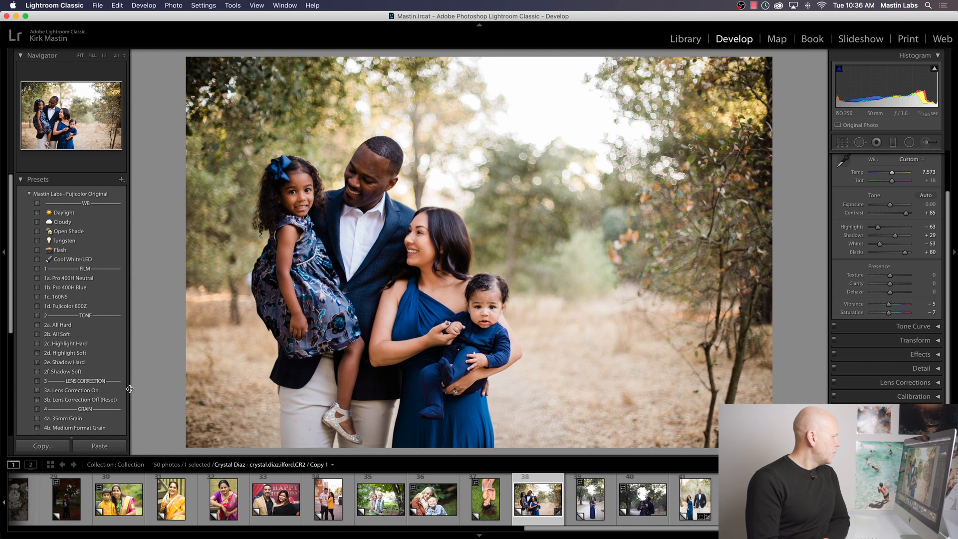
left_click(113, 390)
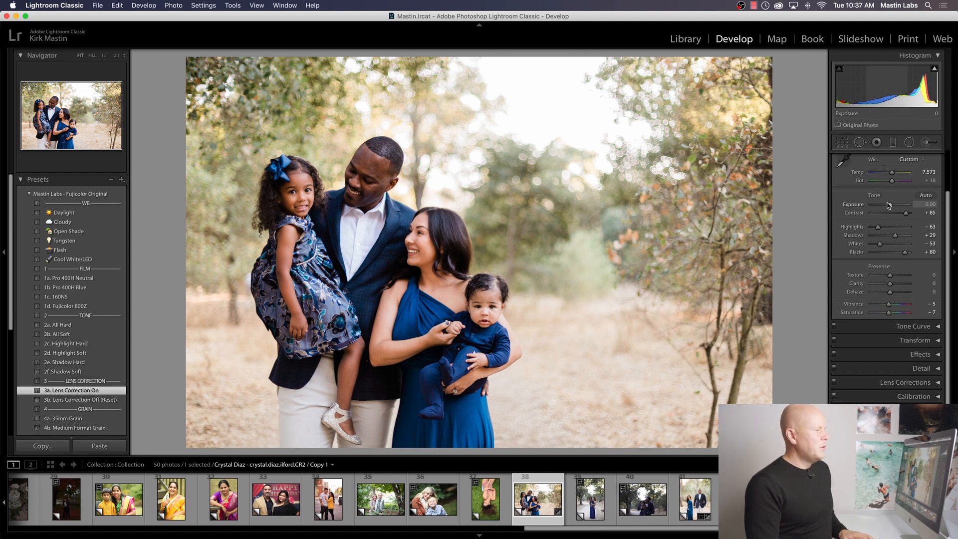
left_click_drag(889, 204, 890, 204)
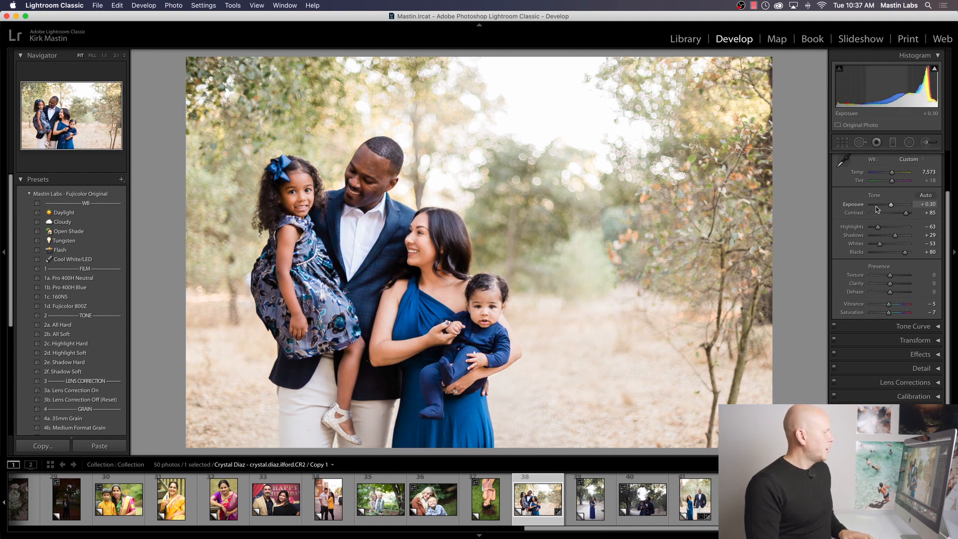
Step: Compare the family photo before and after editing, and open the Mastin Labs - Fujicolor Pushed preset group instead of Fujicolor Original
key("y")
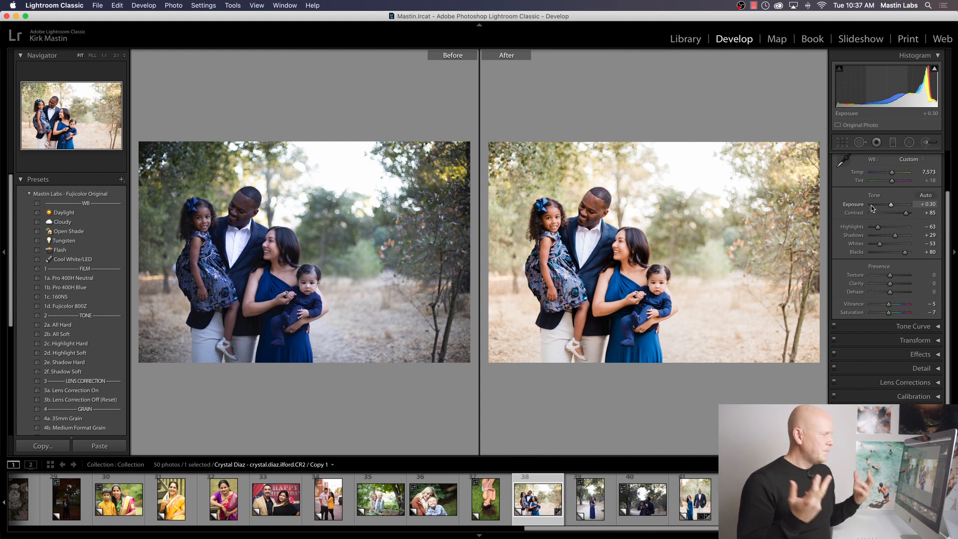
key("y")
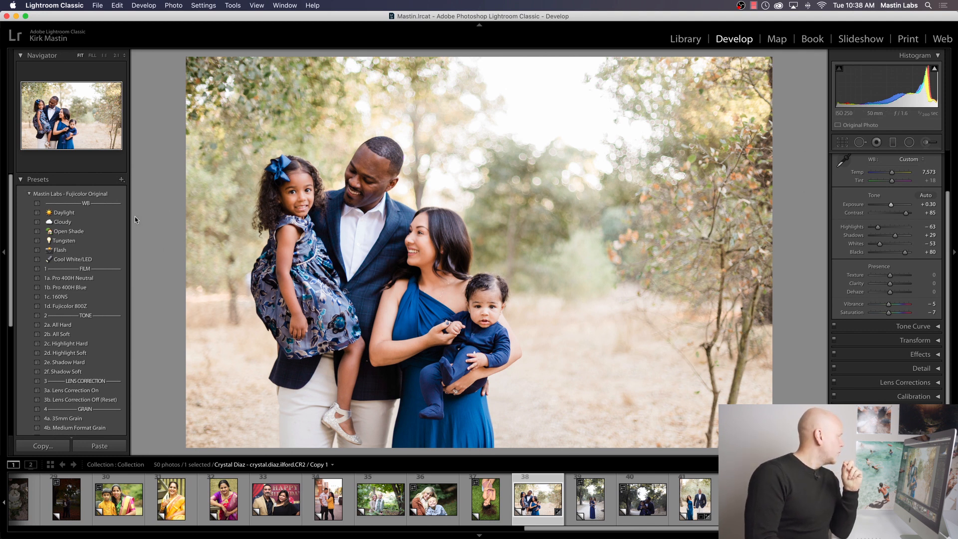
left_click(28, 194)
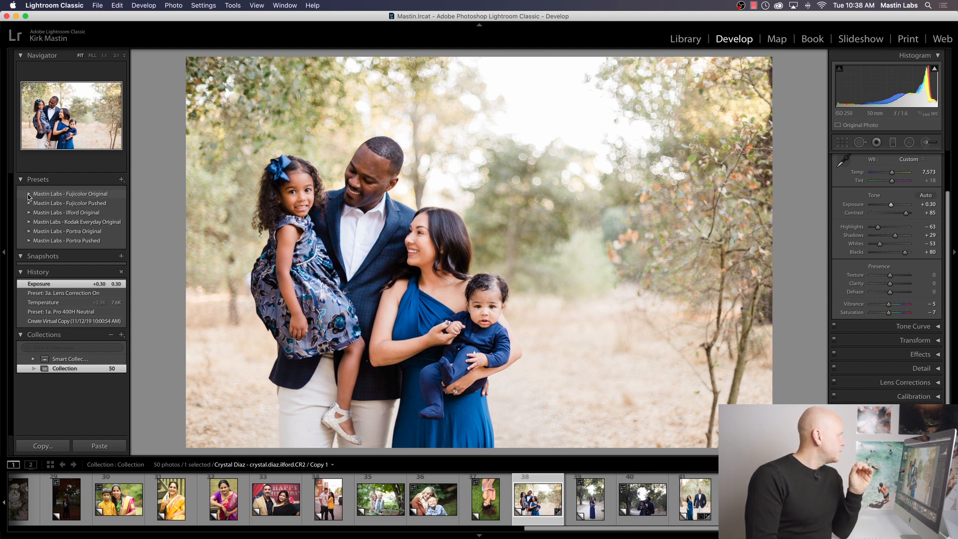
left_click(29, 203)
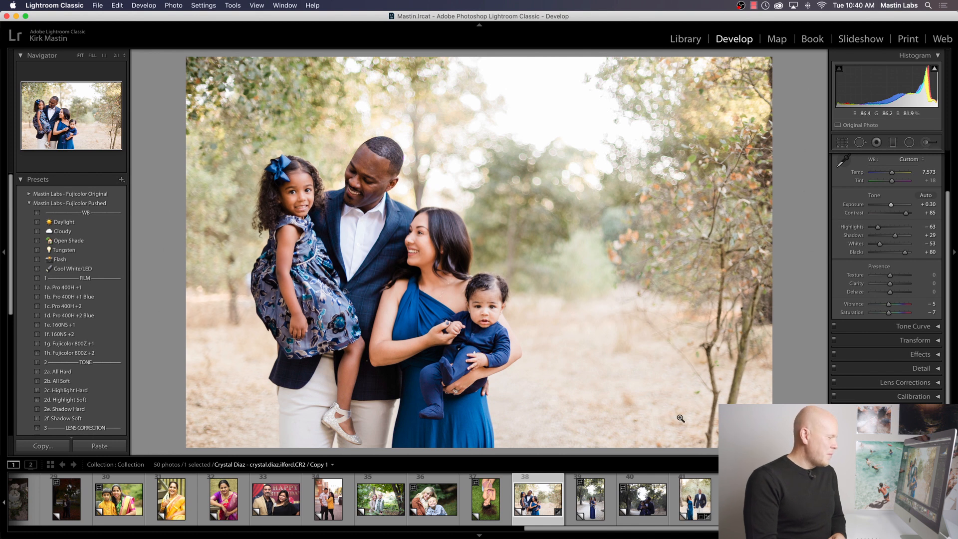
Step: Open the photo of the couple walking hand in hand, reset its settings, and expand the Mastin Labs - Ilford Original preset group
left_click(697, 498)
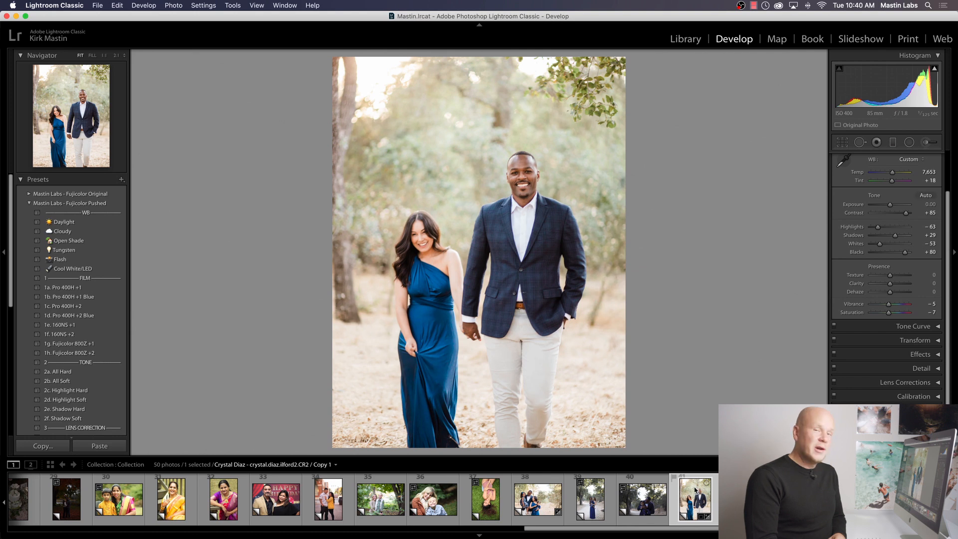
left_click(914, 446)
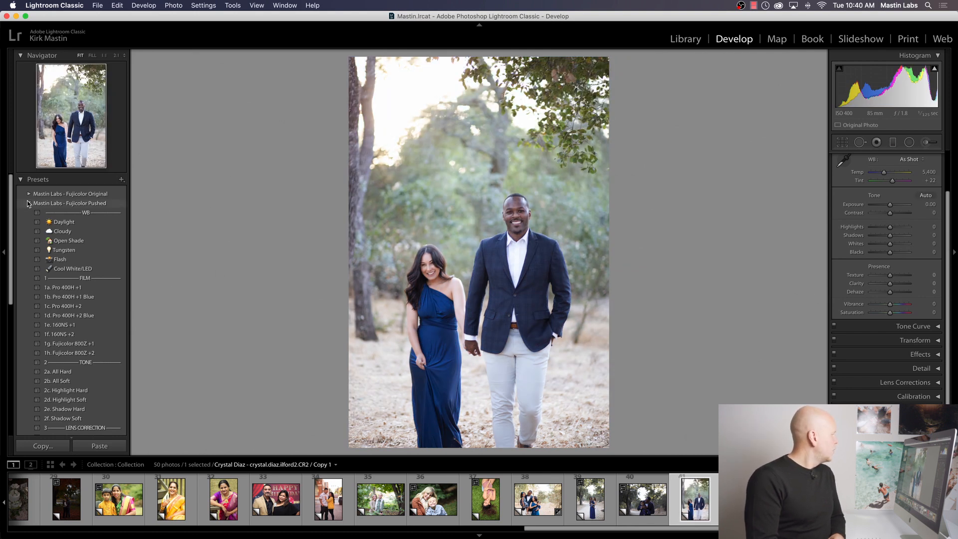
left_click(28, 203)
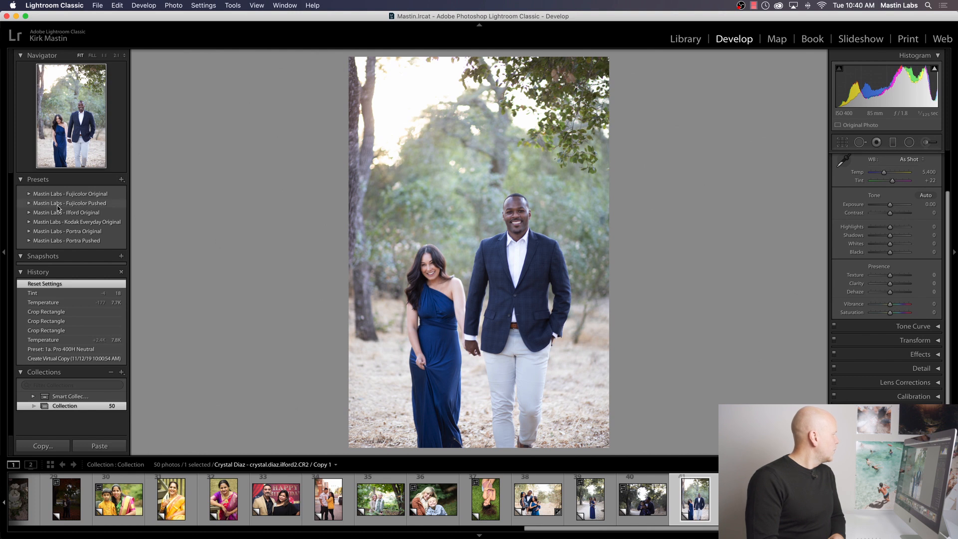
left_click(28, 212)
left_click(28, 212)
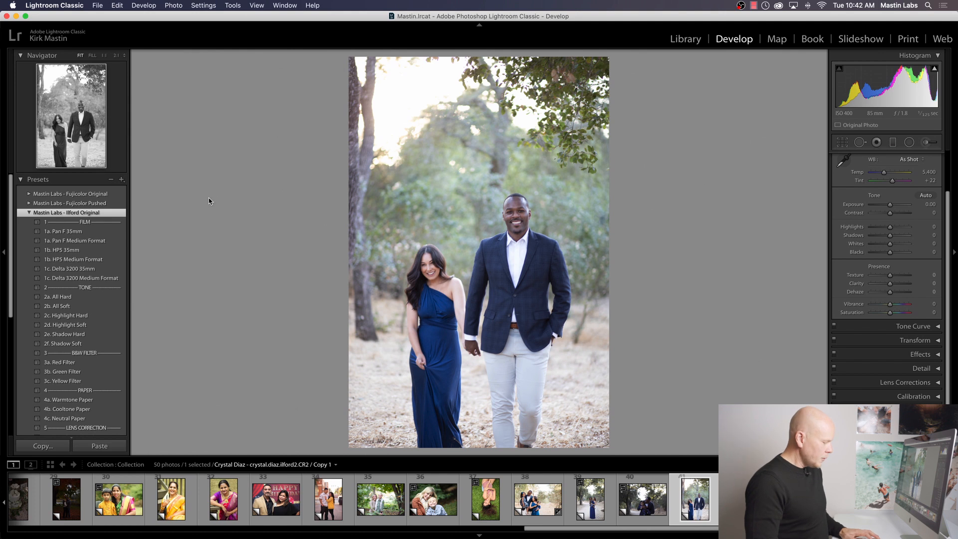
Step: Crop the couple photo tighter from above and both sides, keeping the original aspect ratio
key("r")
left_click_drag(479, 50, 493, 93)
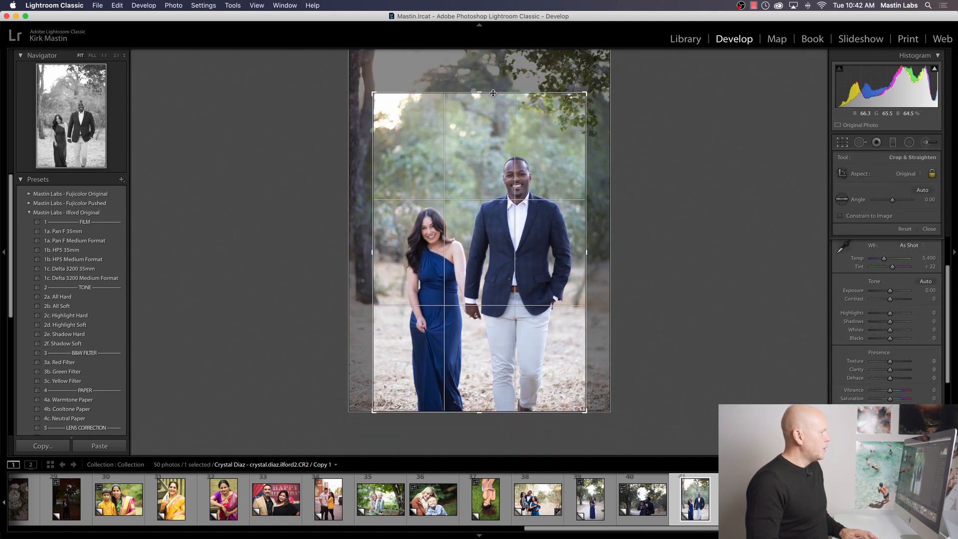
key("r")
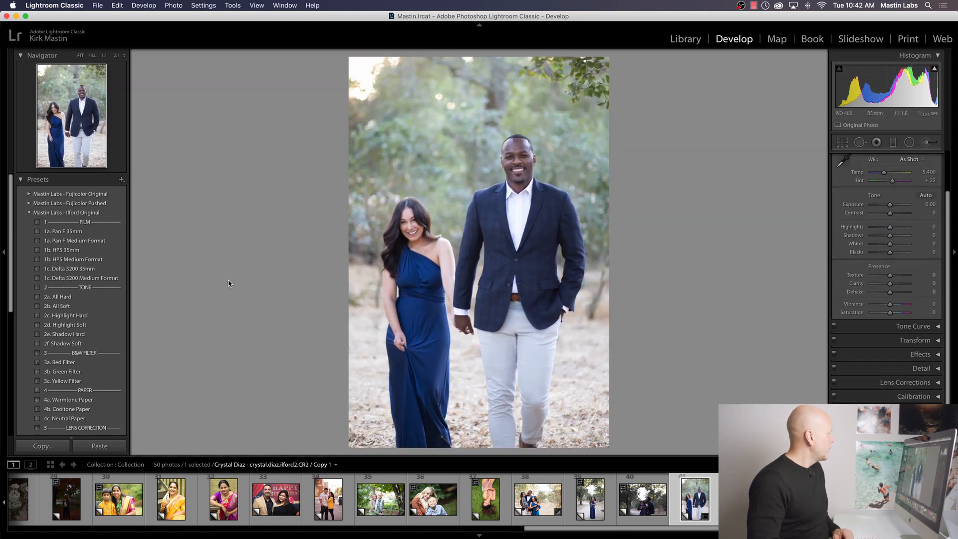
Step: Apply the 1a. Pan F 35mm preset to the couple photo, set exposure to −0.05, and inspect the faces up close
left_click(111, 230)
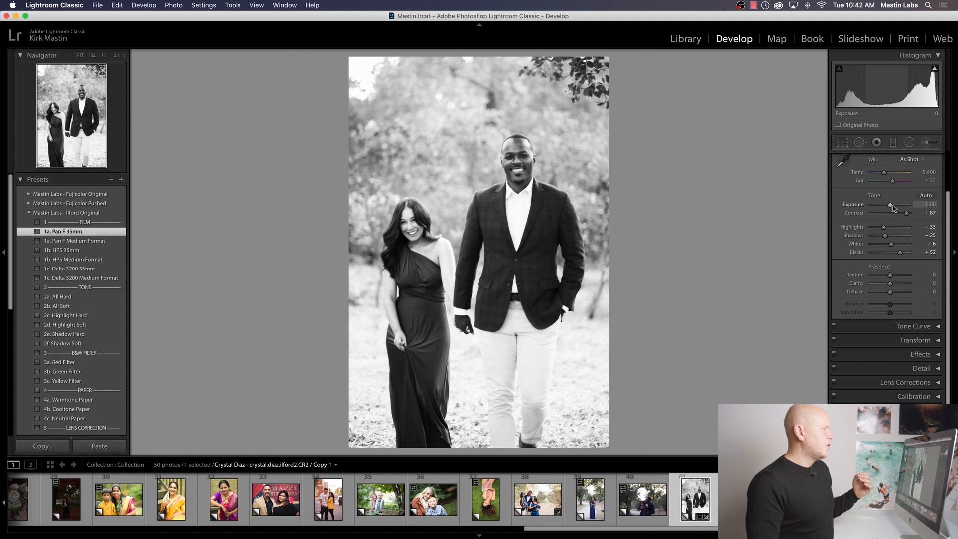
left_click_drag(892, 205, 890, 205)
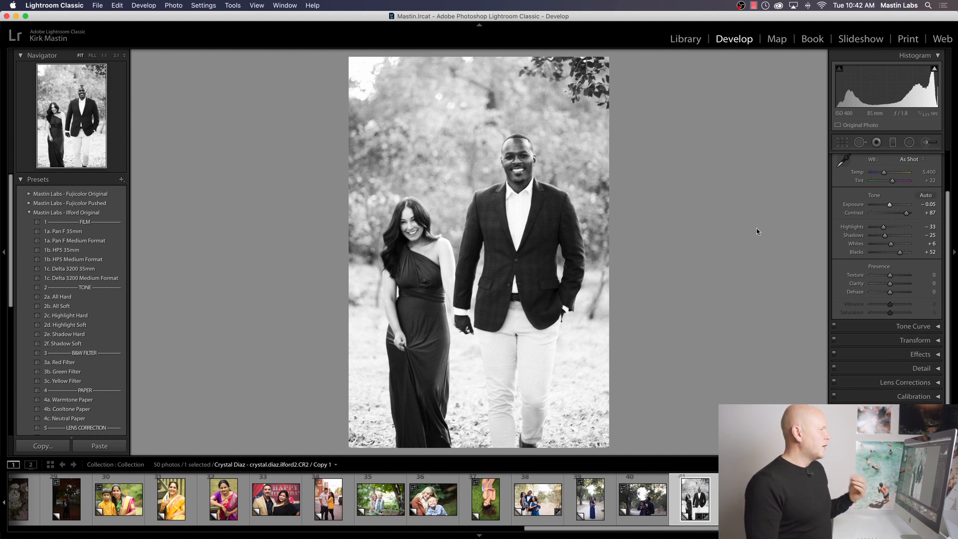
left_click(476, 171)
mouse_move(557, 178)
left_mouse_down()
mouse_move(543, 191)
mouse_move(586, 159)
mouse_move(553, 175)
left_mouse_up()
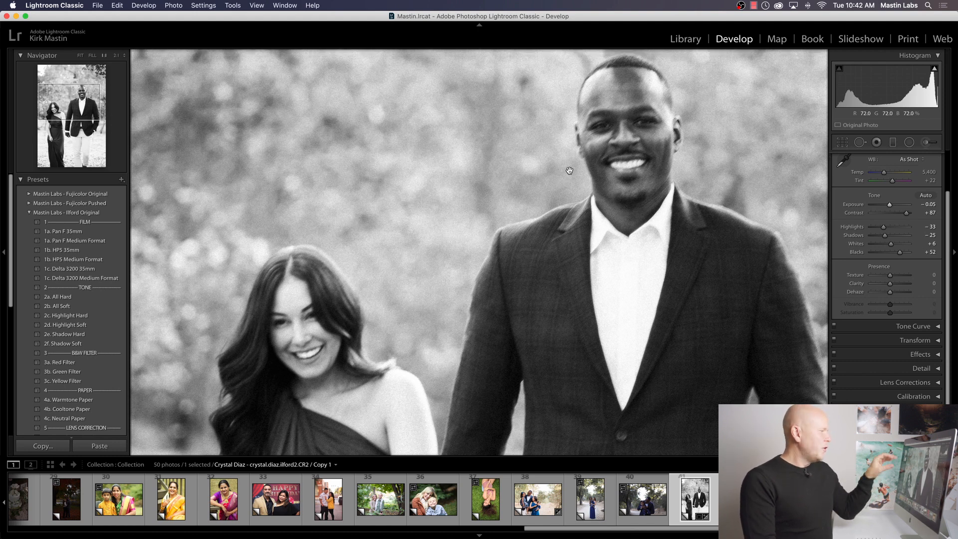
left_click(577, 193)
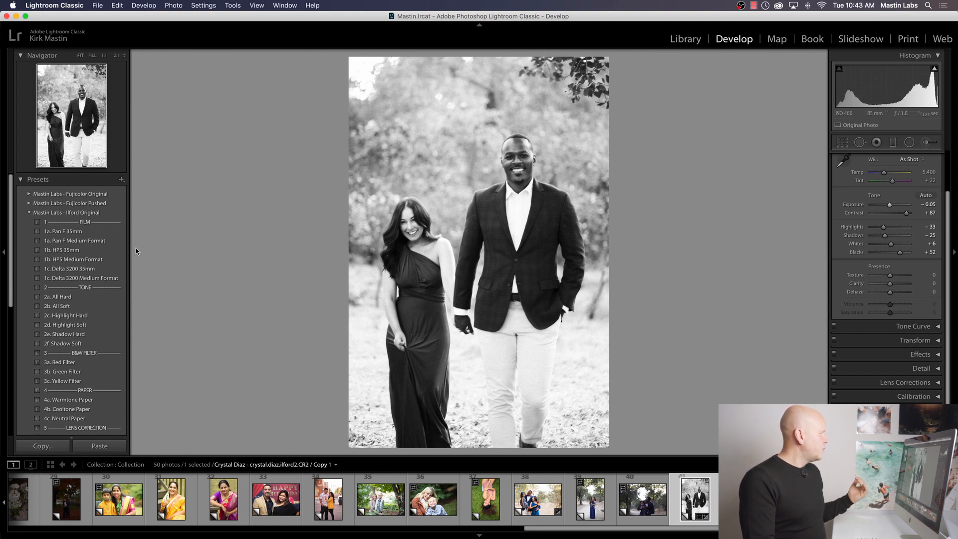
Step: Apply the 1b. HP5 35mm preset, replace it with 1c. Delta 3200 35mm, and inspect the couple's faces up close
left_click(105, 249)
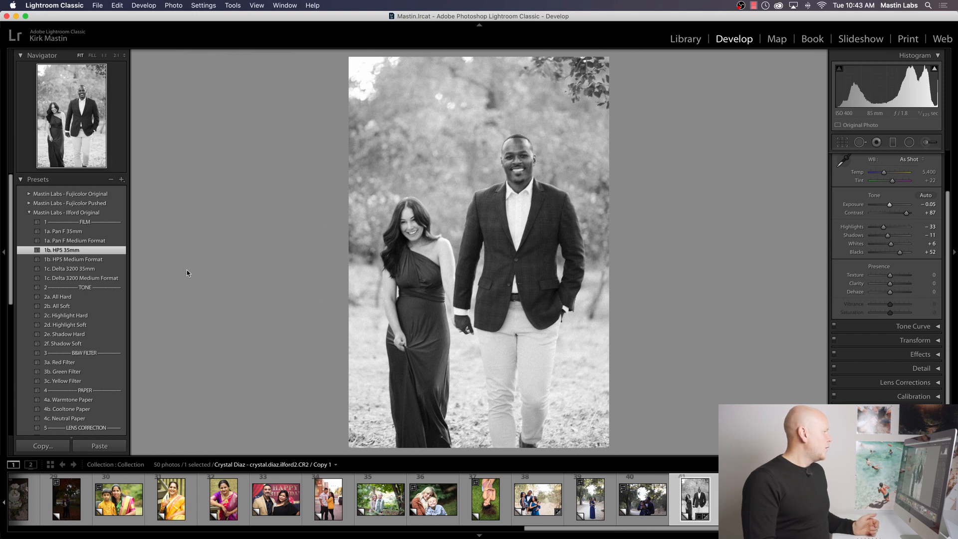
left_click(118, 270)
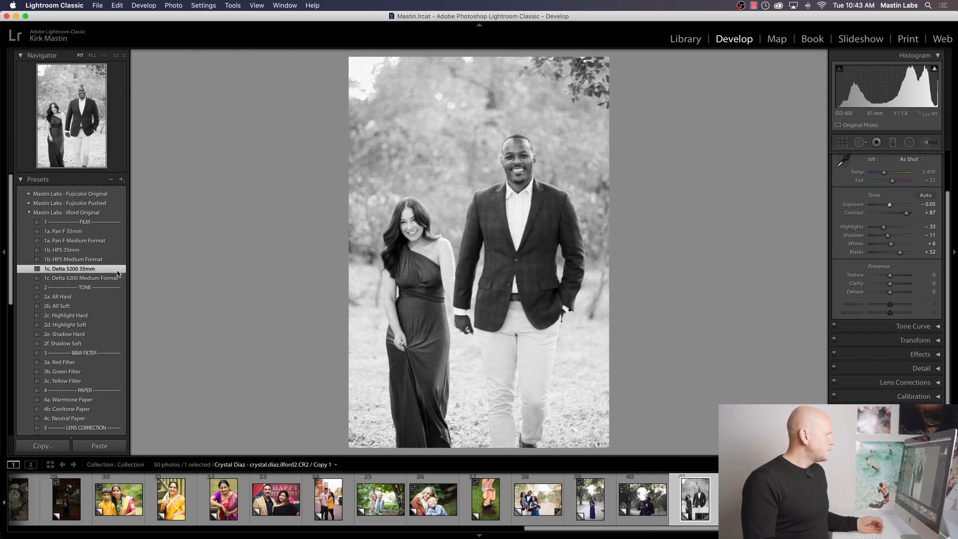
left_click(454, 204)
left_click_drag(449, 201, 499, 141)
left_click(549, 127)
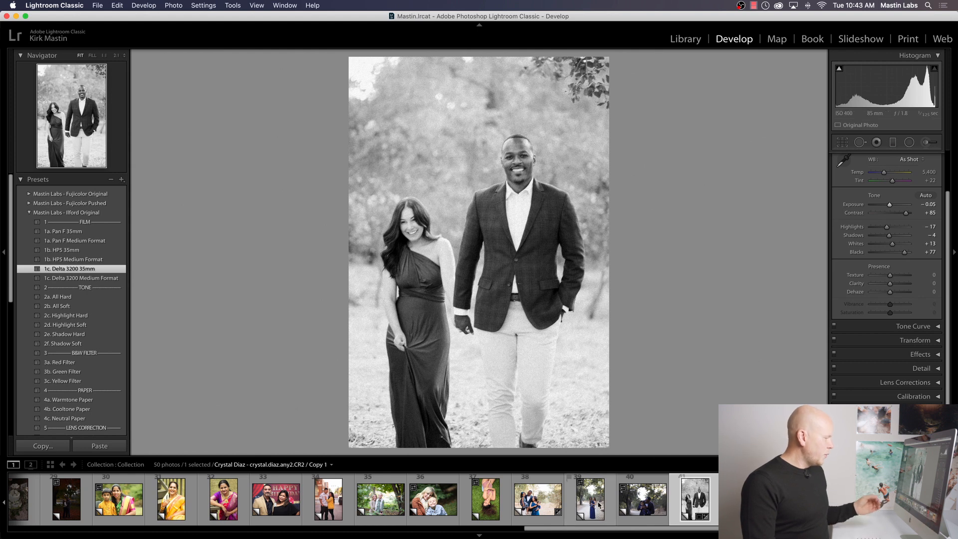
Step: Open the portrait of the woman in the purple and red sari and crop it slightly tighter from below
scroll(590, 500, "down", 4)
scroll(589, 502, "up", 5)
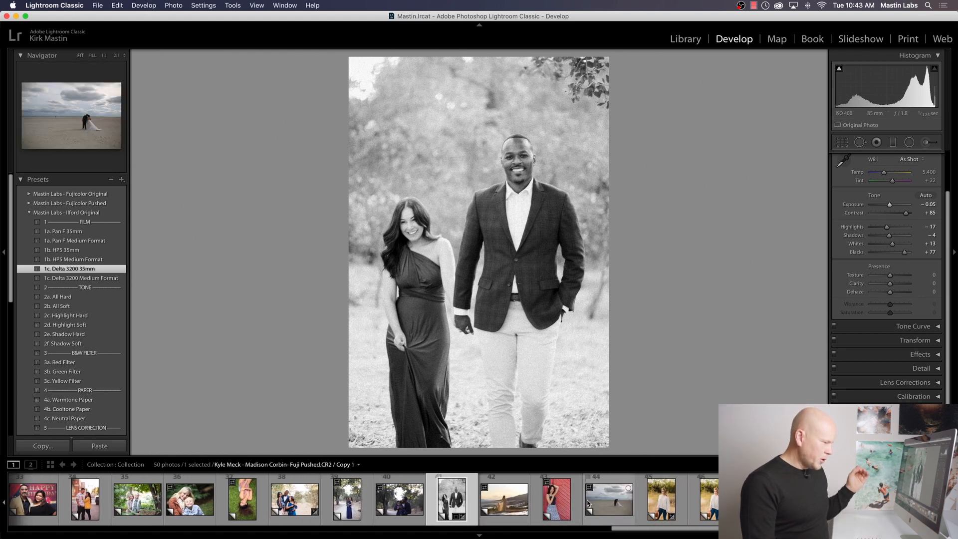
scroll(589, 503, "up", 12)
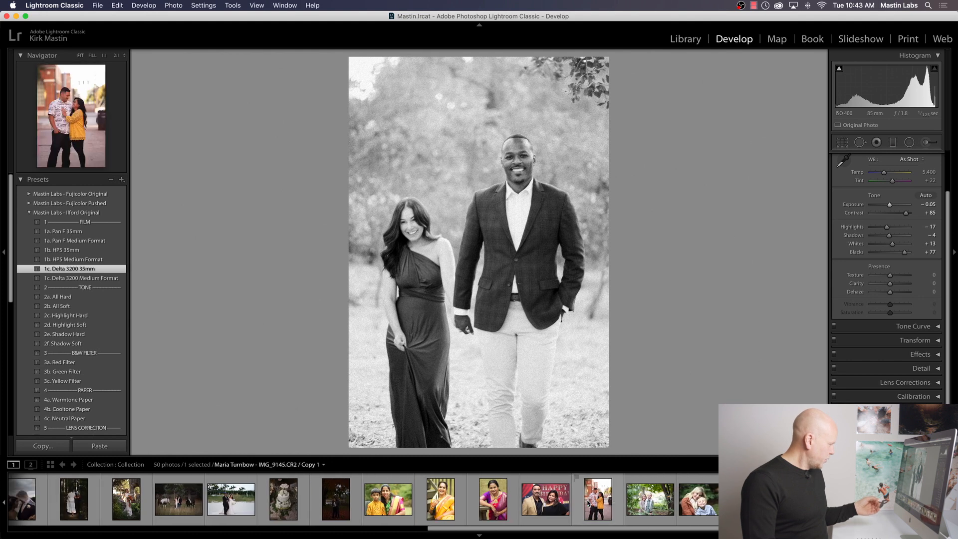
scroll(588, 499, "down", 9)
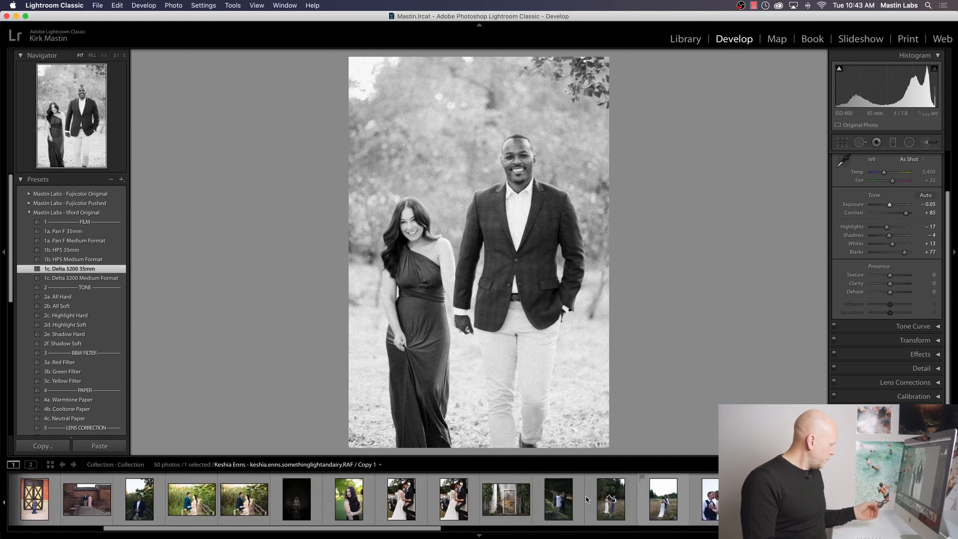
scroll(584, 497, "down", 1)
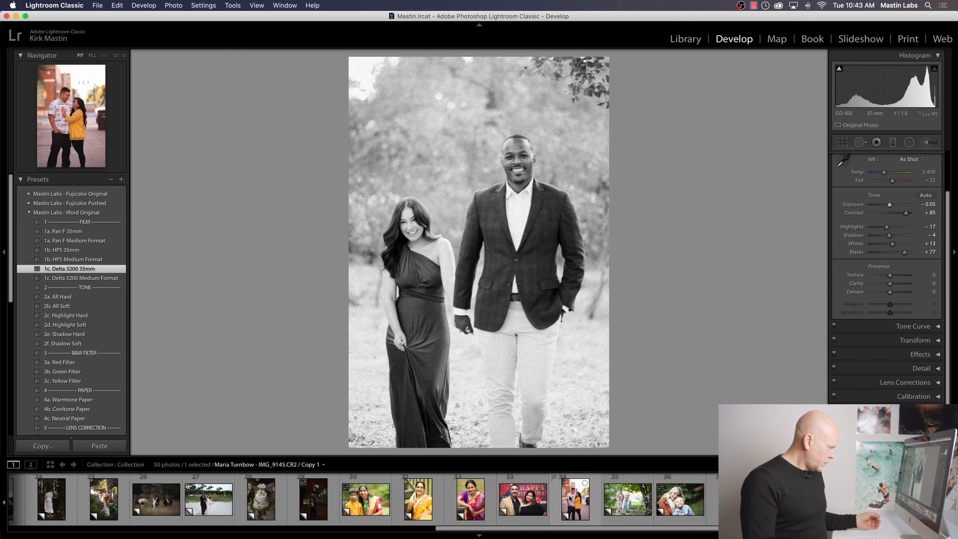
left_click(464, 501)
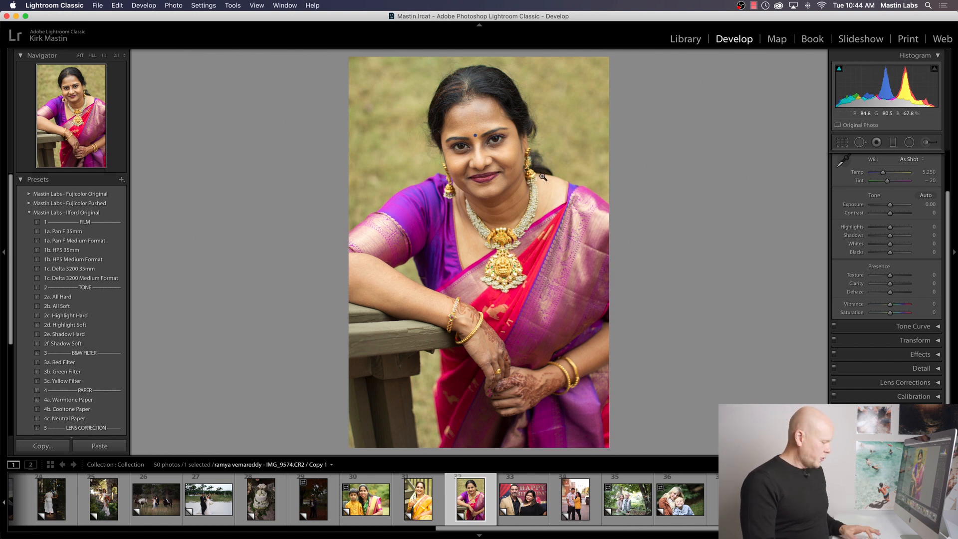
key("r")
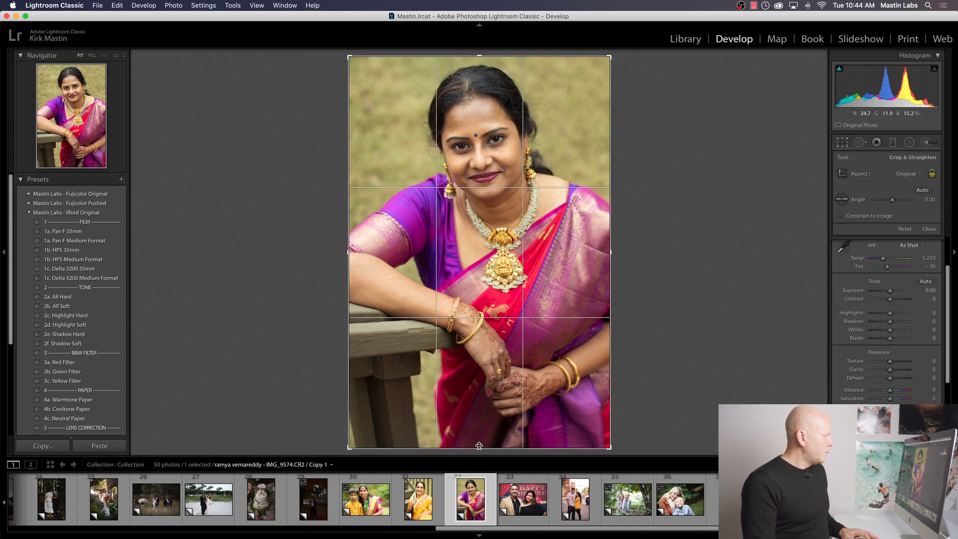
left_click_drag(481, 447, 482, 435)
key("r")
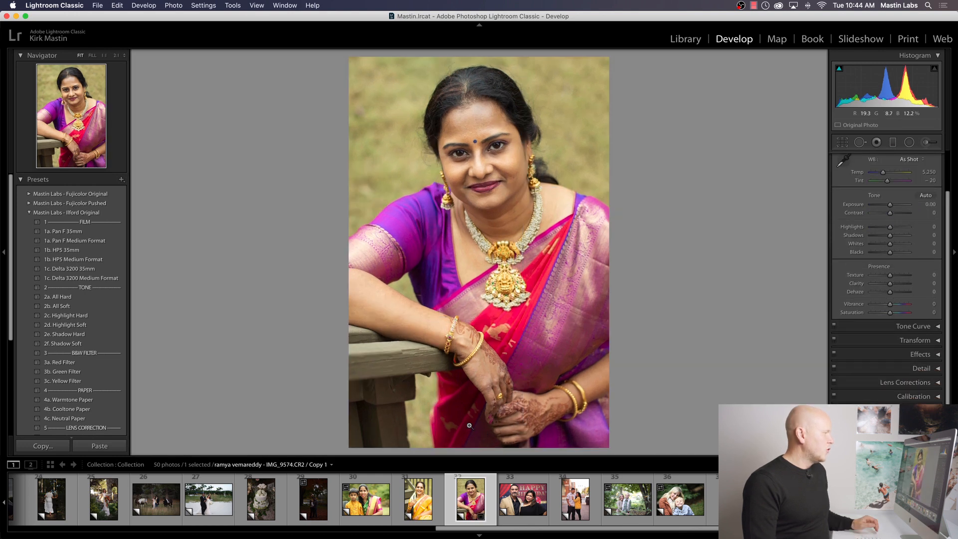
Step: Try the 1c. Delta 3200 35mm preset on the sari portrait, inspect its grain up close, and compare before and after
left_click(105, 269)
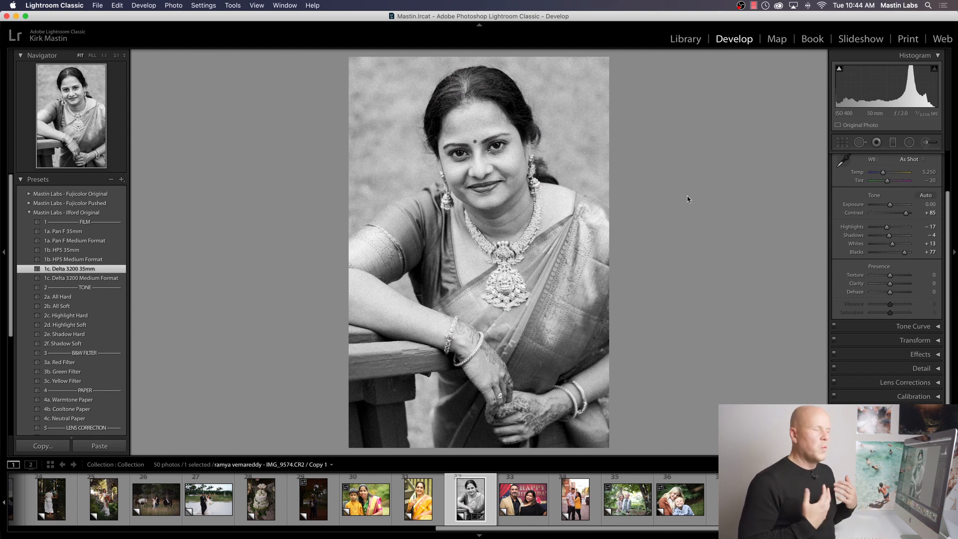
left_click(430, 150)
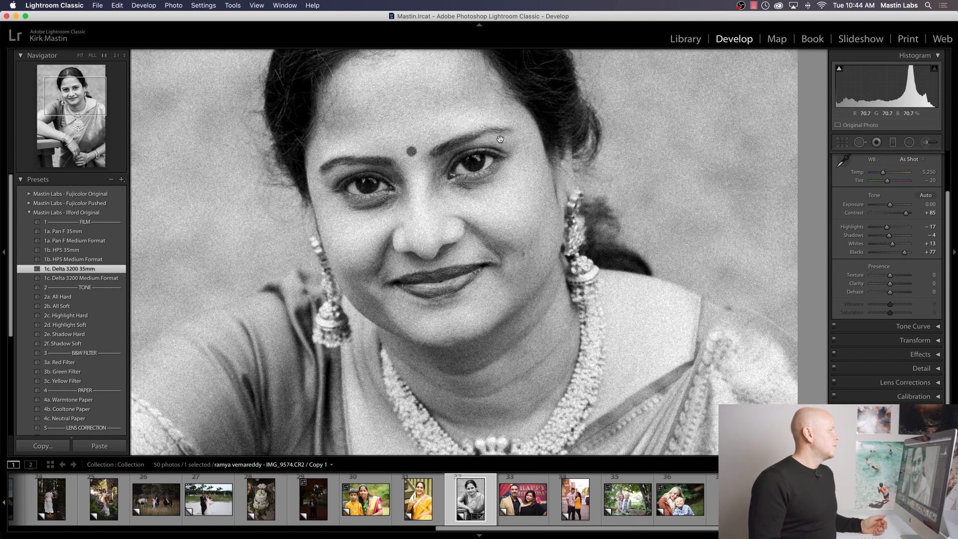
left_click_drag(573, 147, 601, 175)
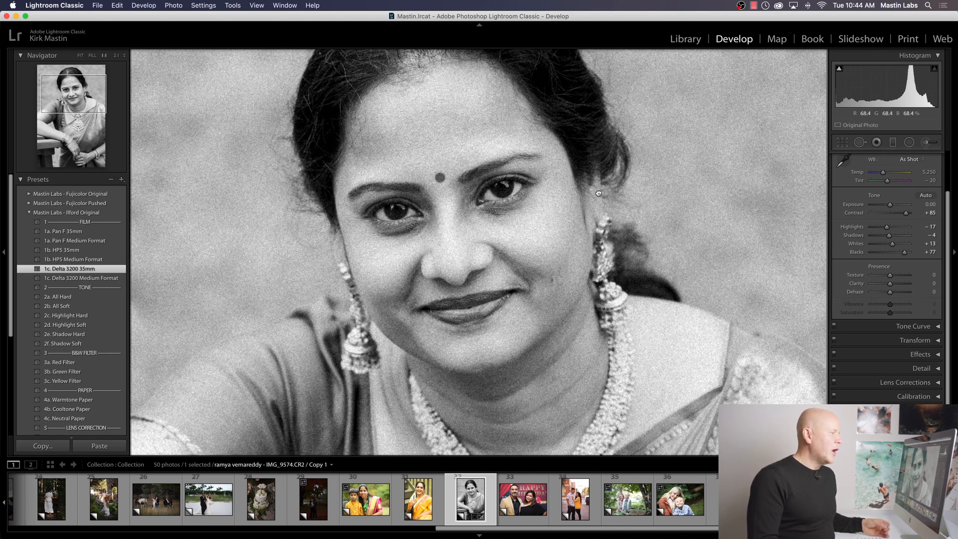
left_click(598, 193)
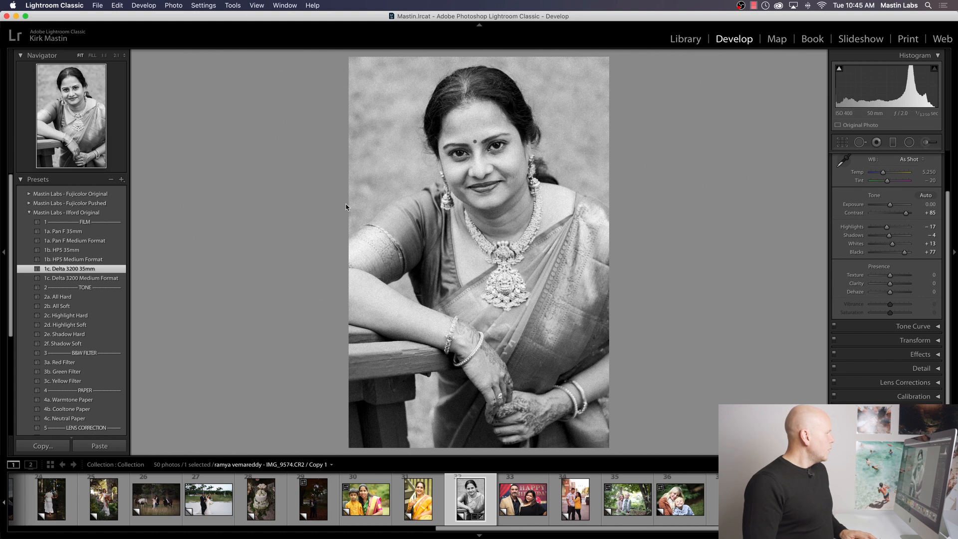
key("y")
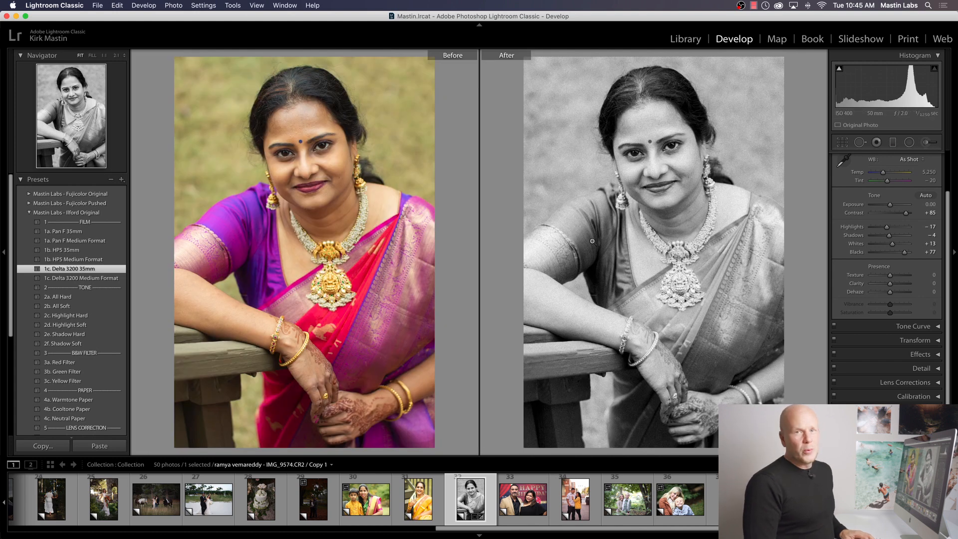
key("y")
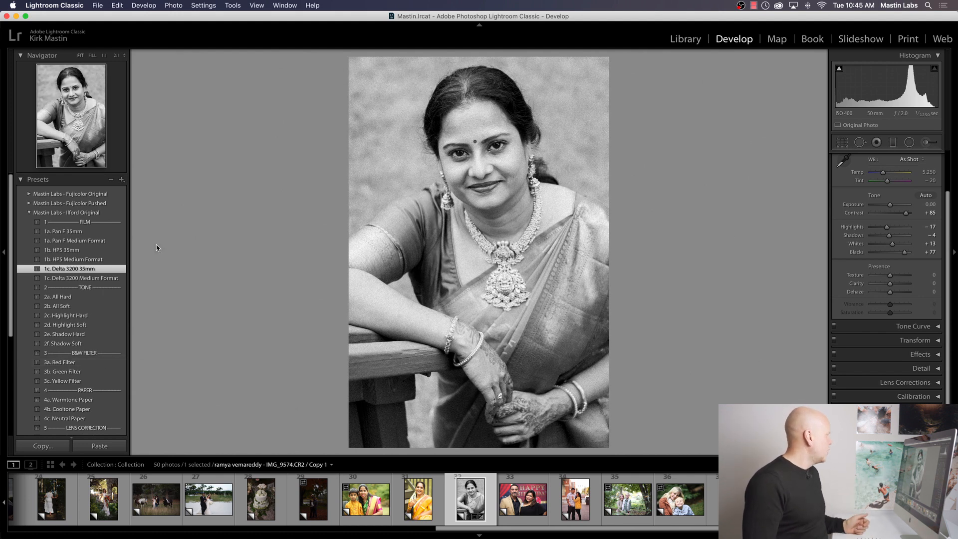
Step: Apply the 1a. Pan F 35mm preset to the sari portrait and compare it before and after editing
left_click(117, 232)
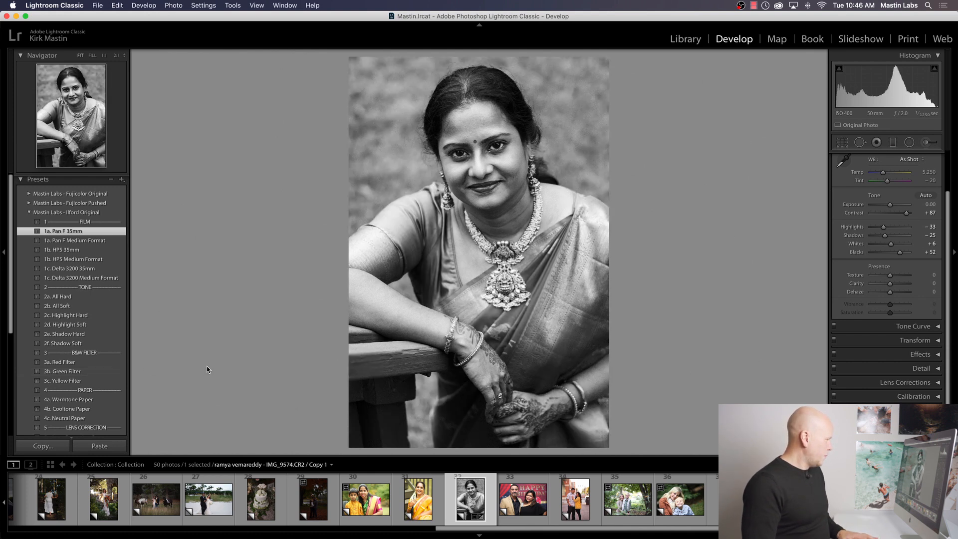
key("y")
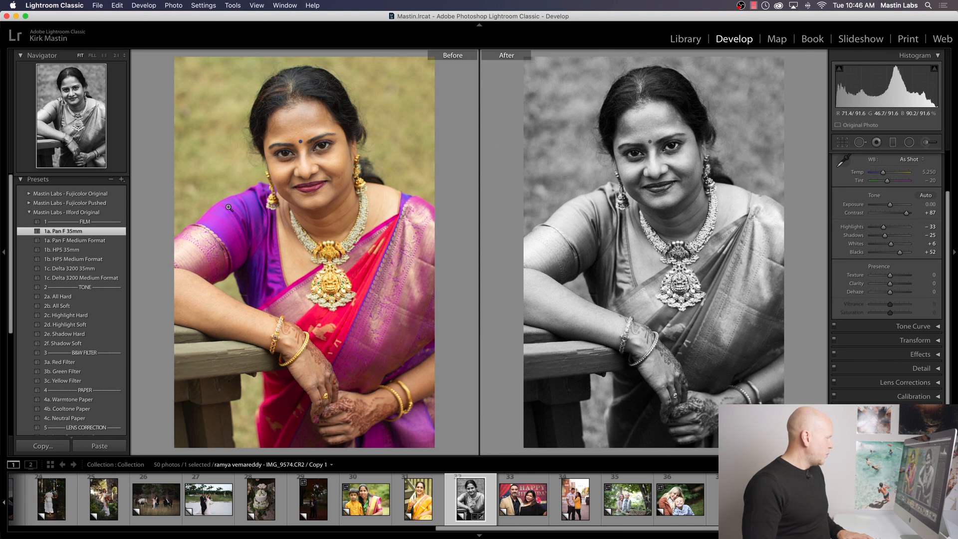
key("y")
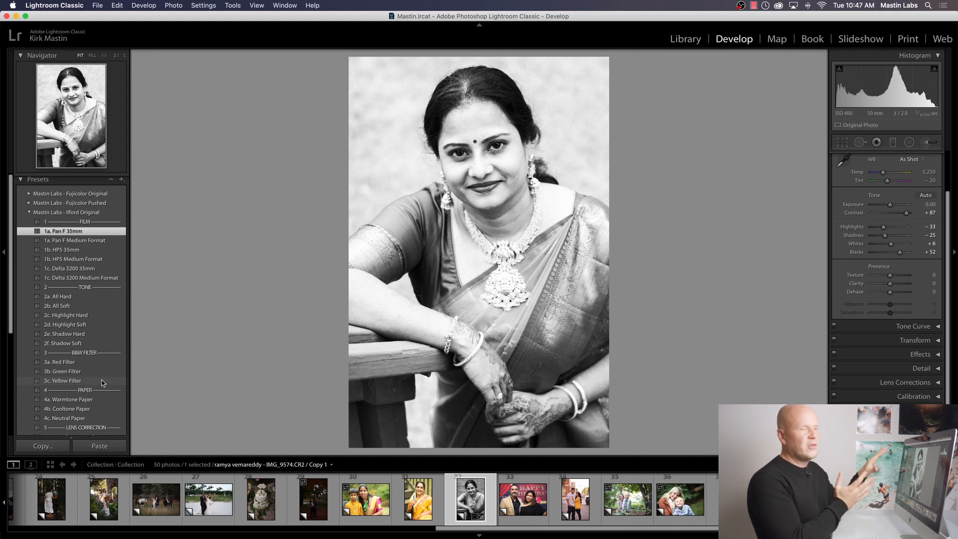
Step: Add the 3c. Yellow Filter preset to the sari portrait and set its exposure to −0.10
left_click(102, 381)
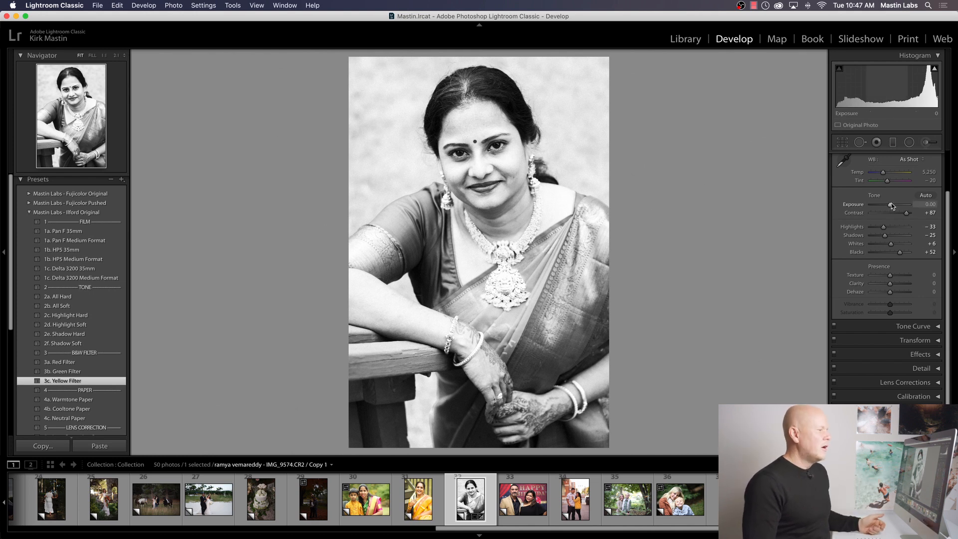
left_click_drag(891, 203, 890, 205)
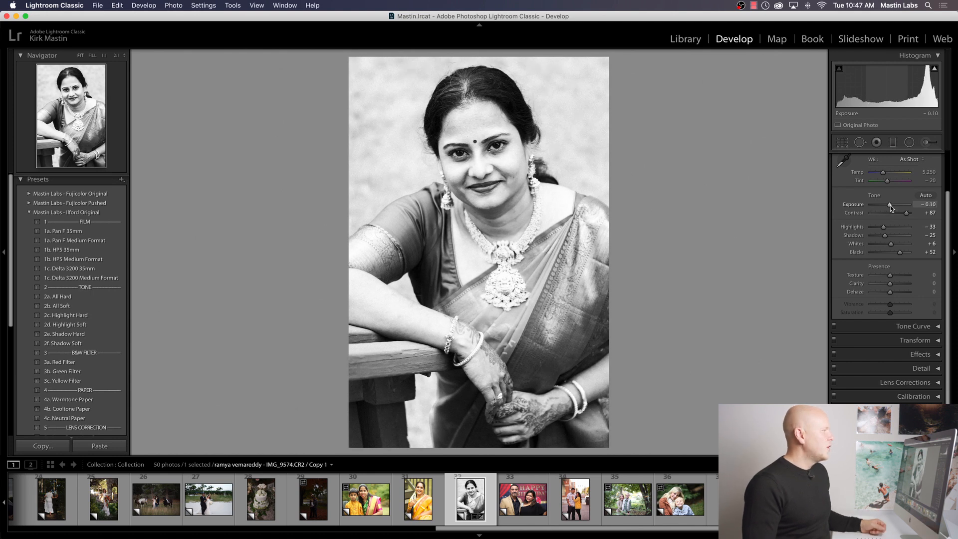
Step: Return to the Library grid and enlarge the thumbnails to show four photos per row
left_click(685, 39)
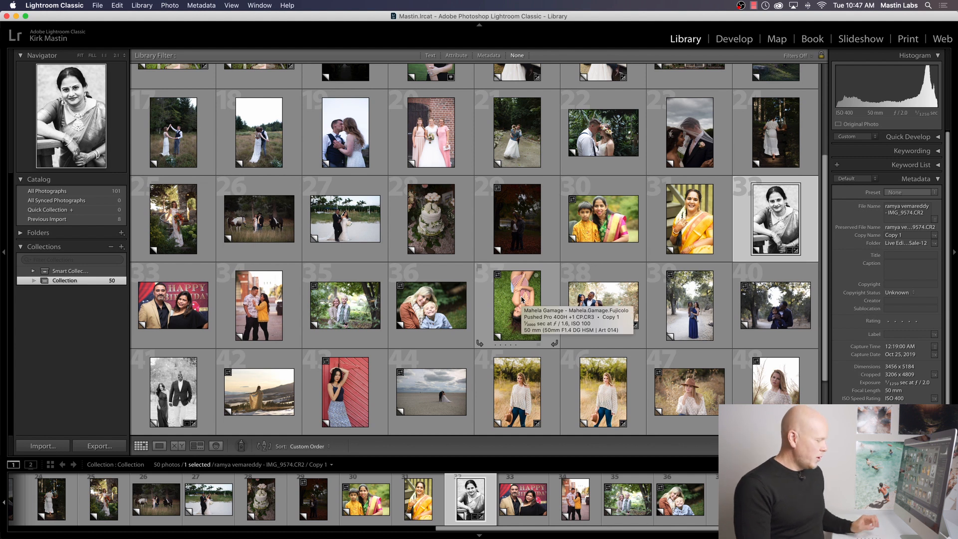
key("equal")
key("equal")
key("equal")
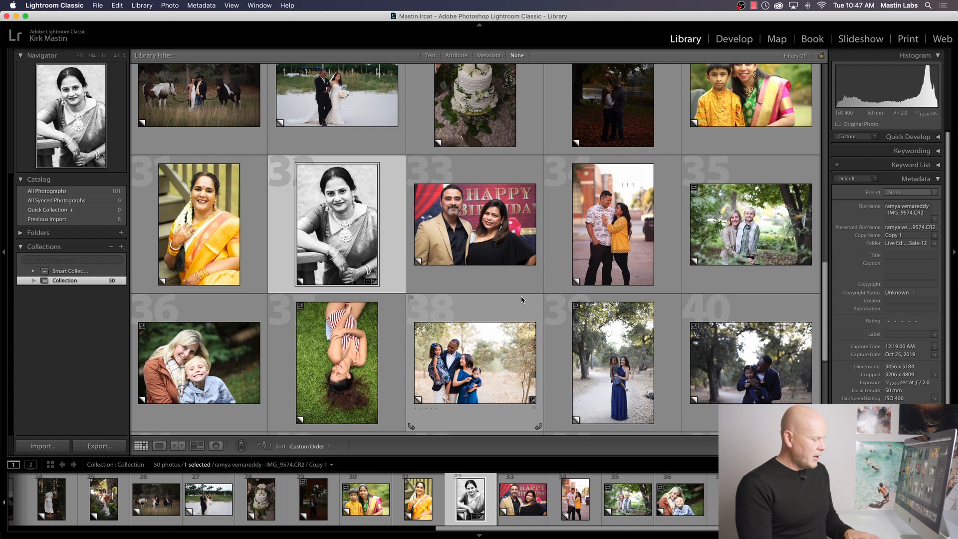
key("equal")
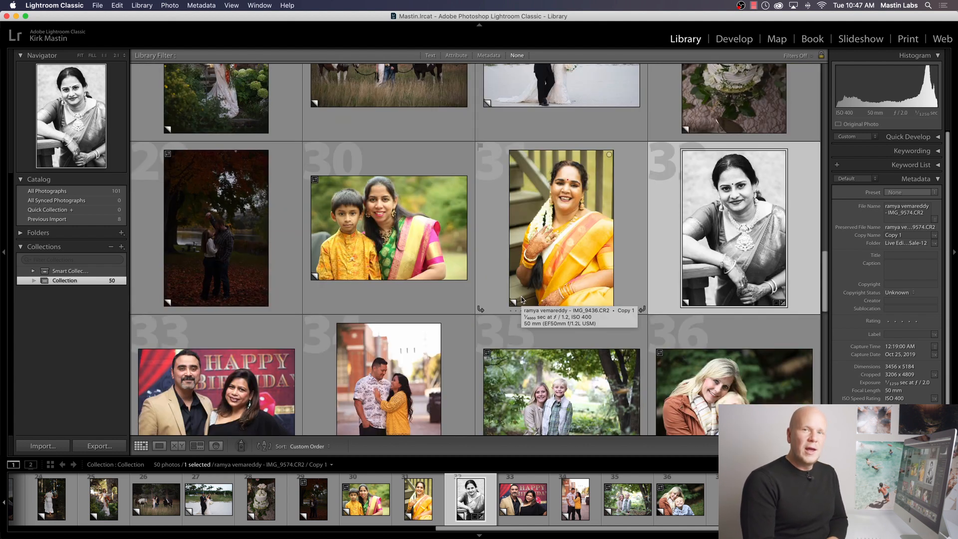
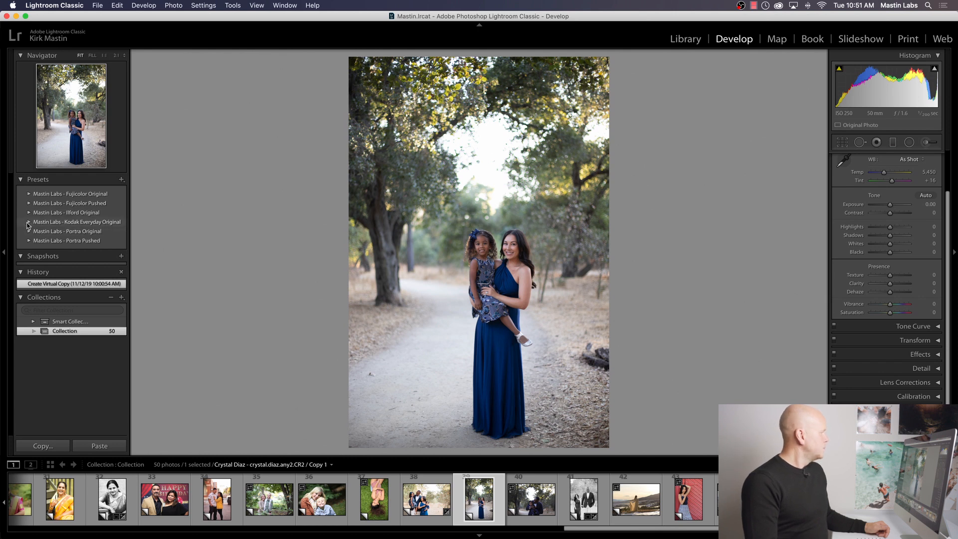
Step: Expand the Kodak Everyday Original presets and crop the path portrait tighter around the mother and daughter, keeping the original aspect ratio
left_click(29, 221)
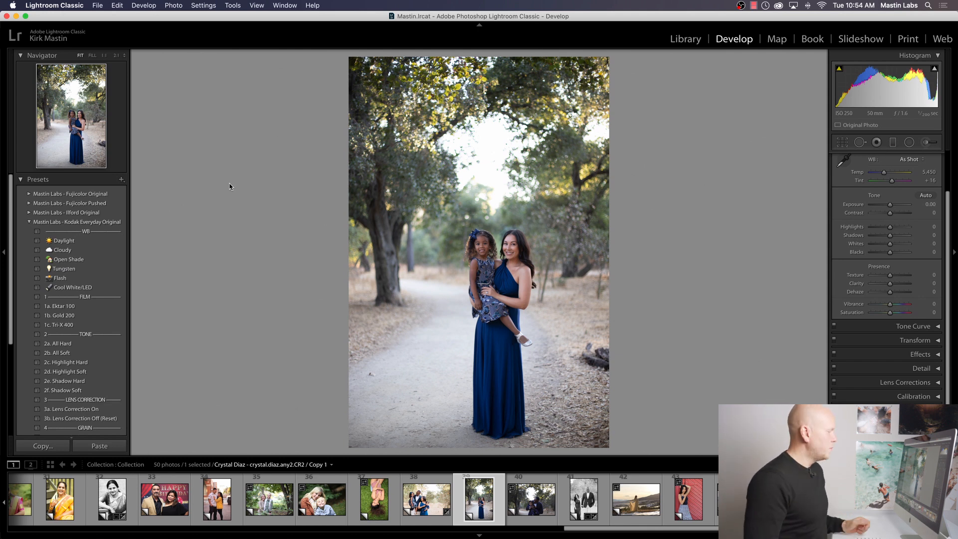
key("r")
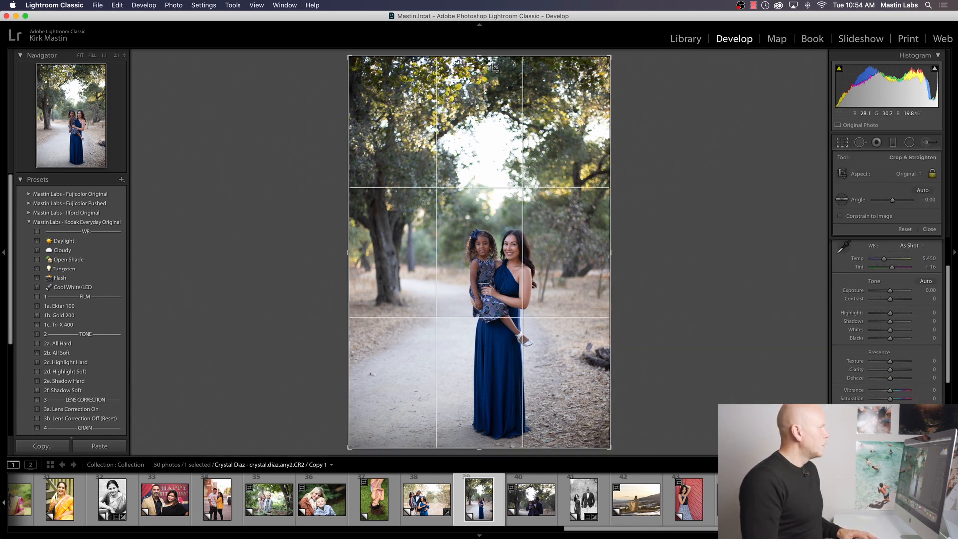
left_click_drag(480, 57, 481, 99)
mouse_move(529, 124)
left_mouse_down()
mouse_move(519, 126)
mouse_move(529, 126)
left_mouse_up()
key("Return")
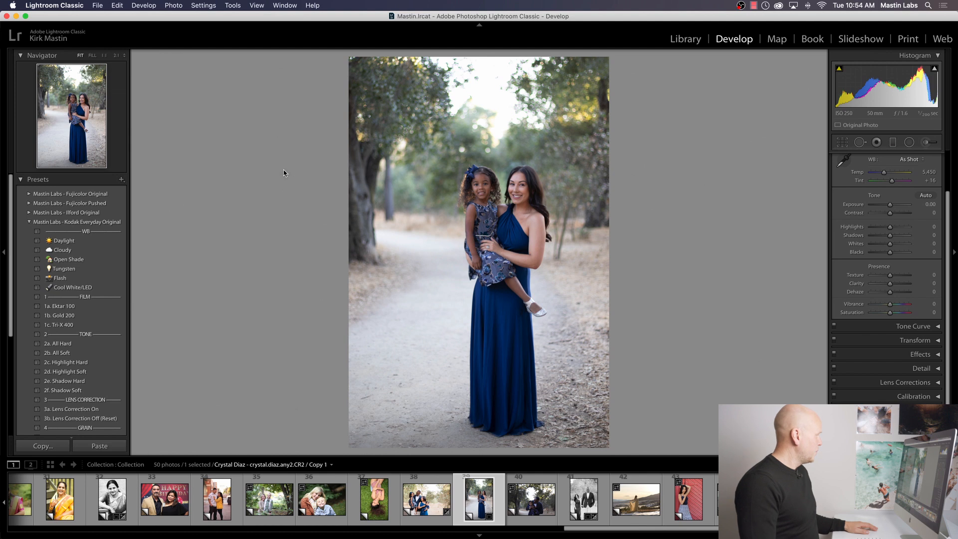
Step: Apply the 1a. Ektar 100 preset to the mother-and-daughter portrait and inspect their faces up close
left_click(93, 306)
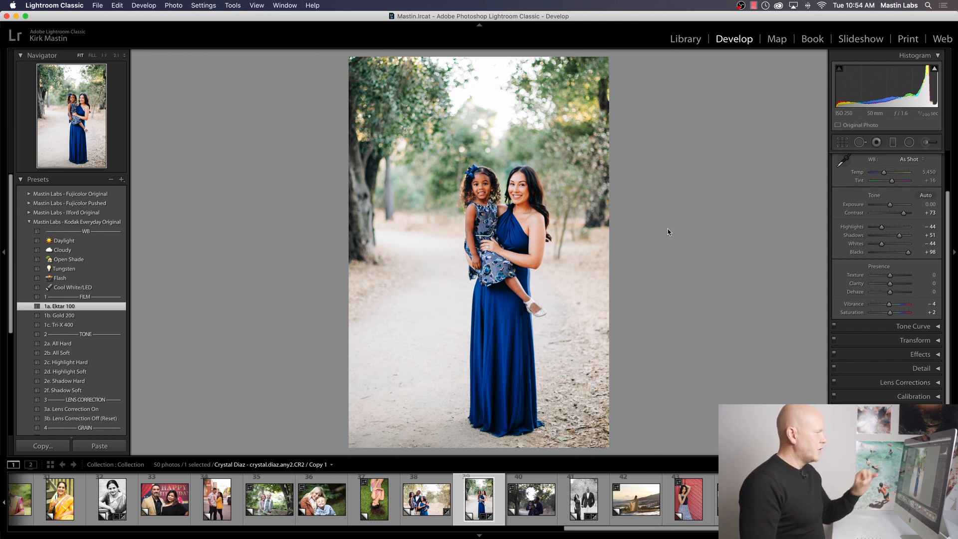
left_click(504, 197)
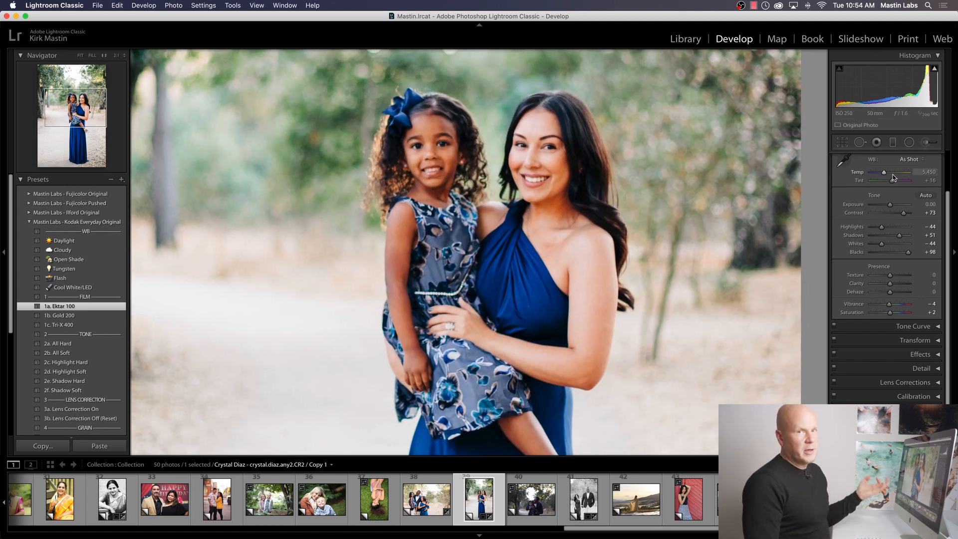
key("z")
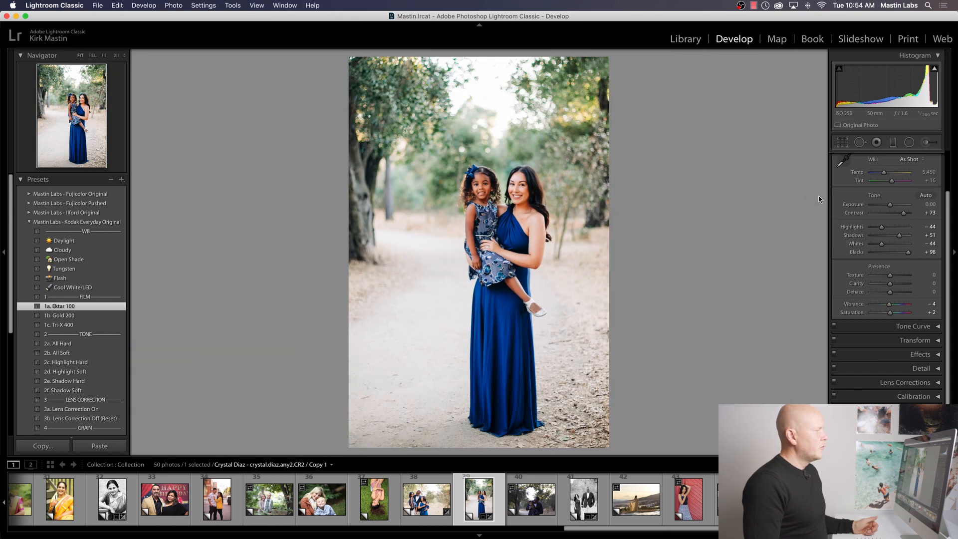
Step: Try a cooler white balance on the portrait, and settle on a temperature of 5,507 and an exposure of +0.25
left_click_drag(884, 172, 882, 174)
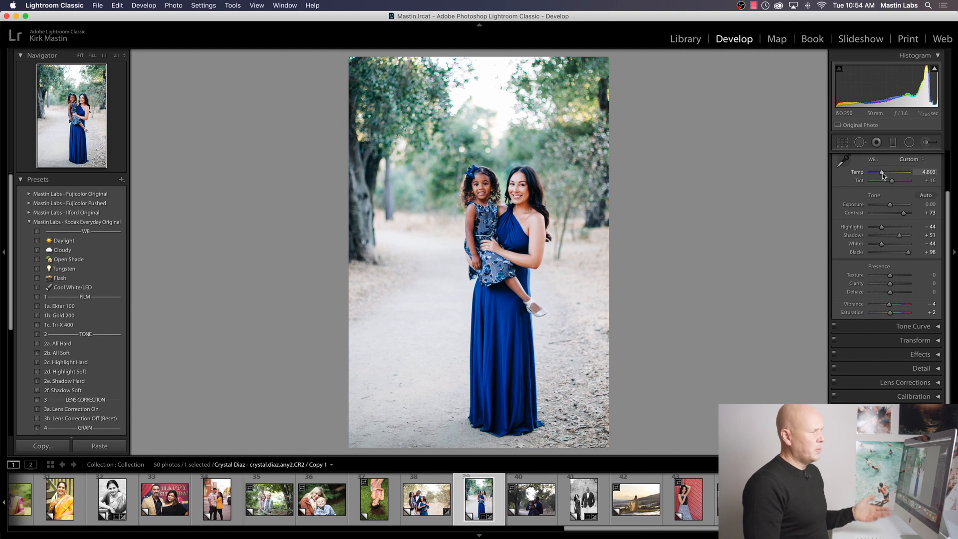
left_click_drag(882, 175, 886, 175)
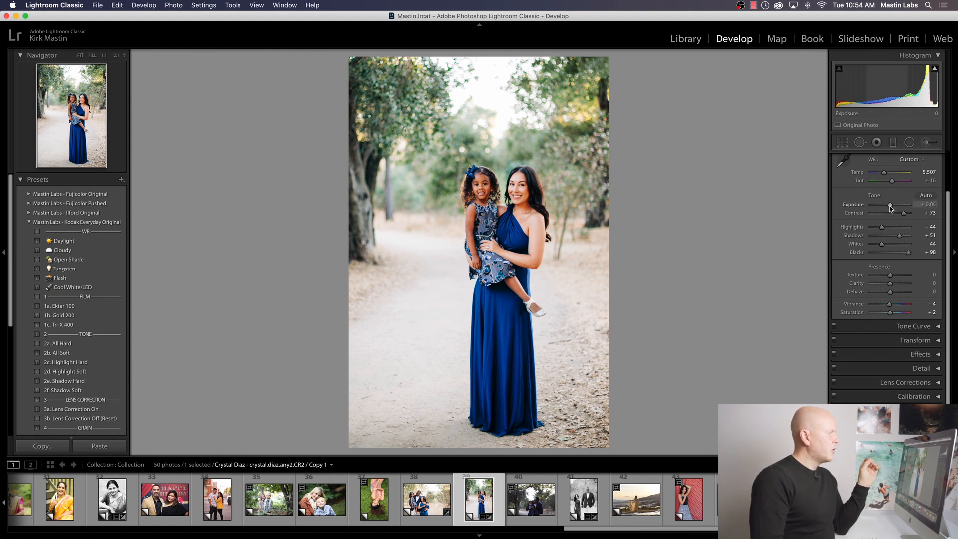
left_click_drag(889, 205, 890, 205)
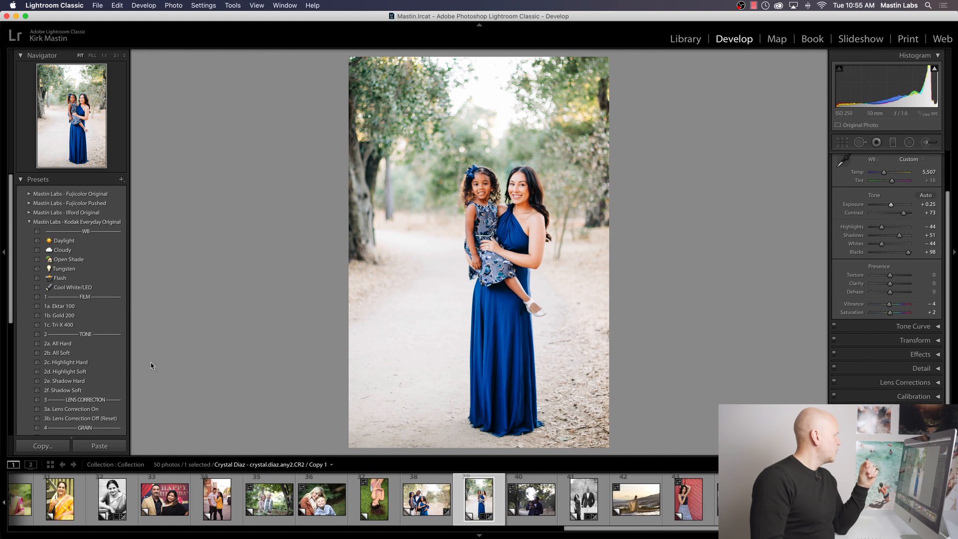
Step: Add the 2b. All Soft tone preset to the Ektar portrait and compare it before and after editing
left_click(105, 354)
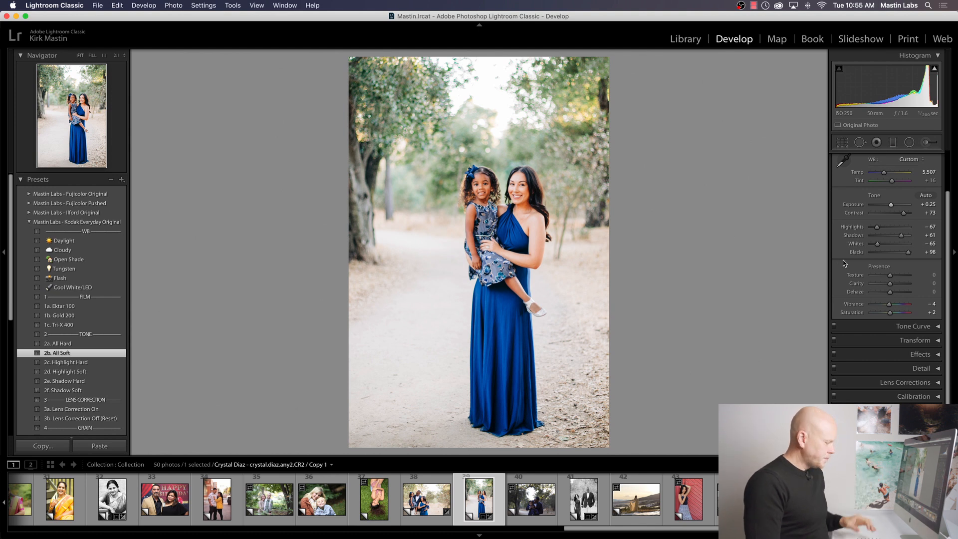
key("y")
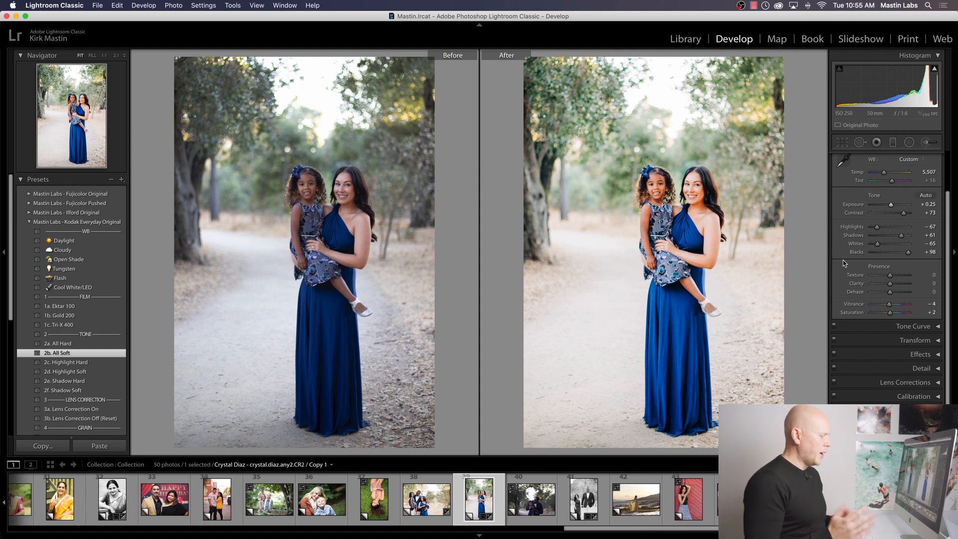
key("y")
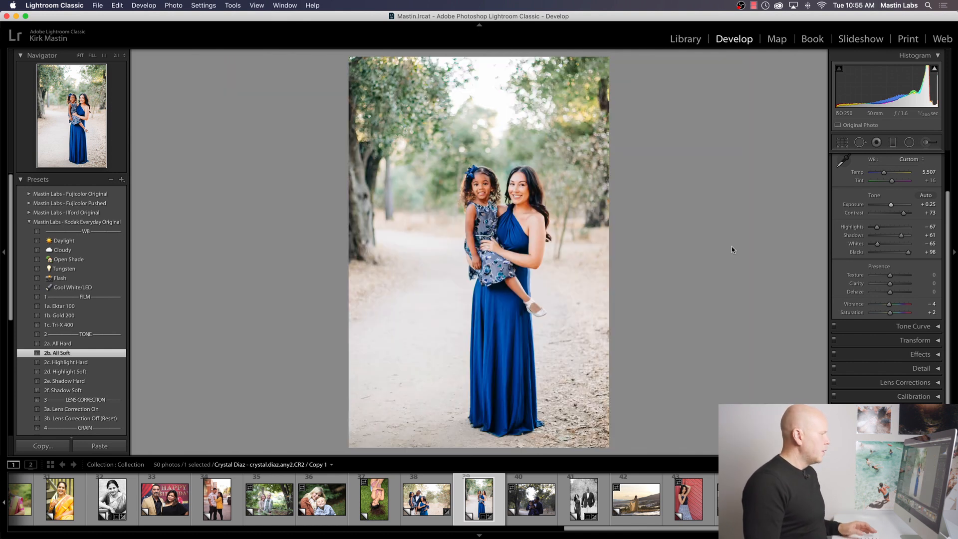
Step: Create a virtual copy of the portrait and give it the Fujicolor Original 1a. Pro 400H Neutral look with the temperature at 6,309
right_click(472, 506)
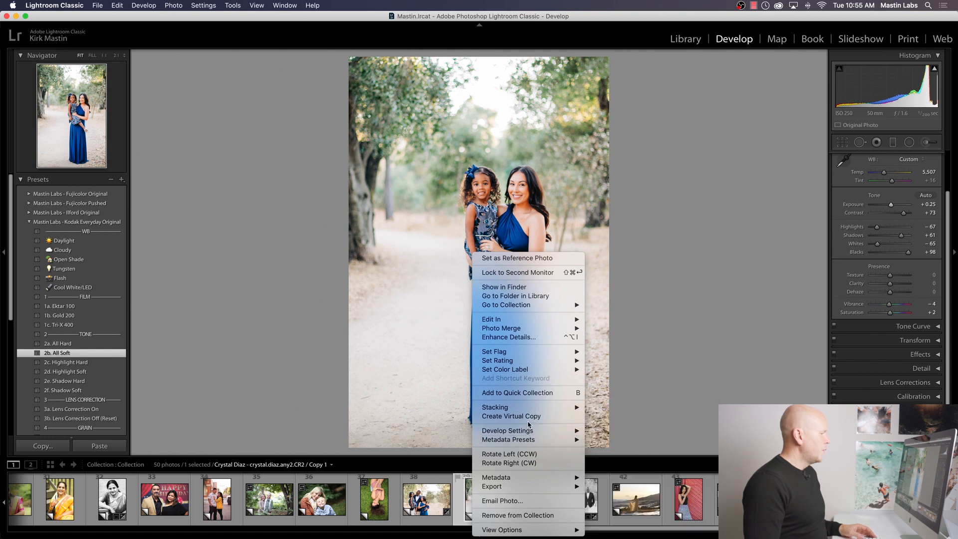
left_click(532, 417)
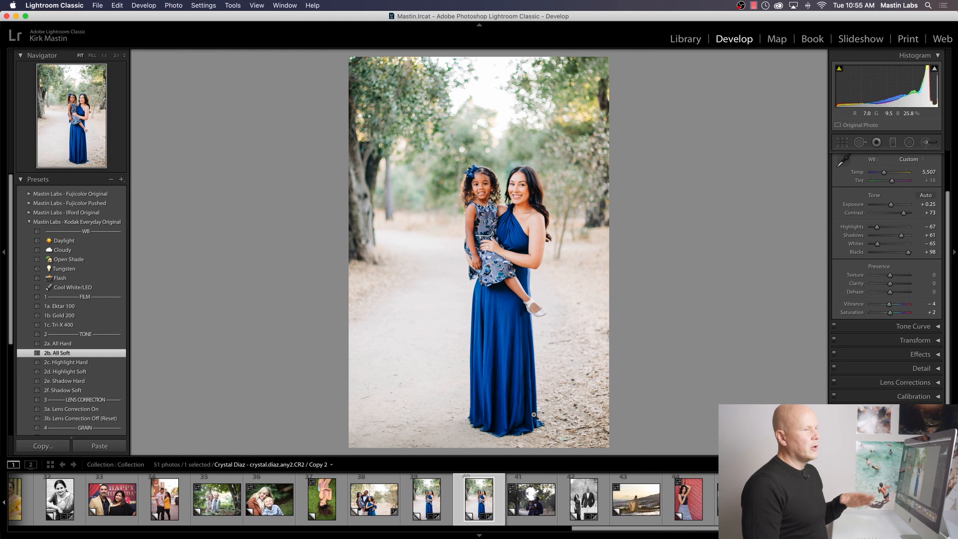
left_click(25, 194)
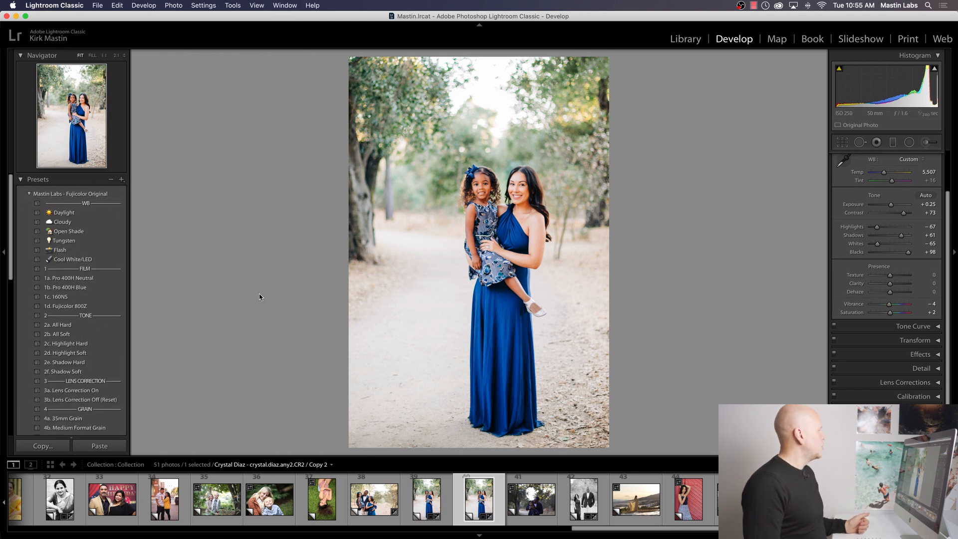
left_click(95, 277)
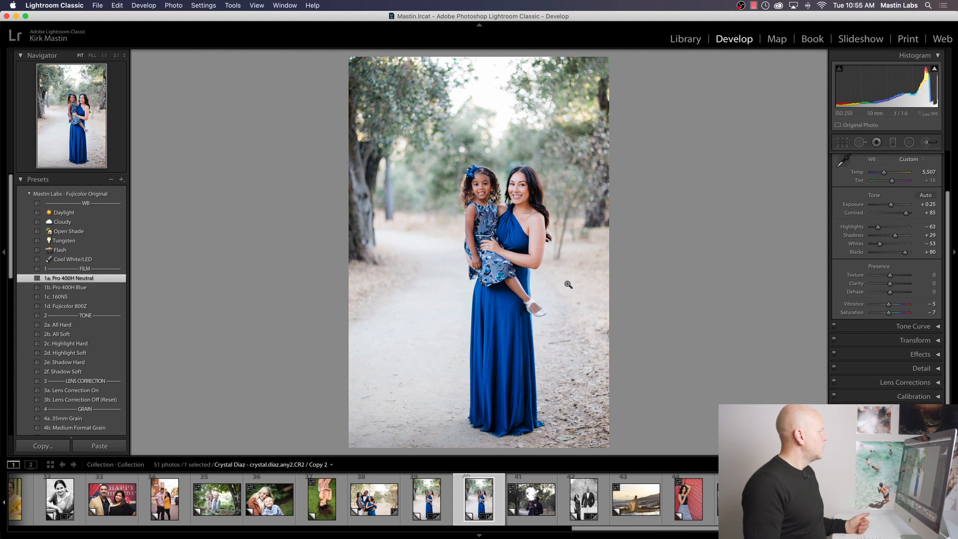
left_click_drag(886, 176, 888, 176)
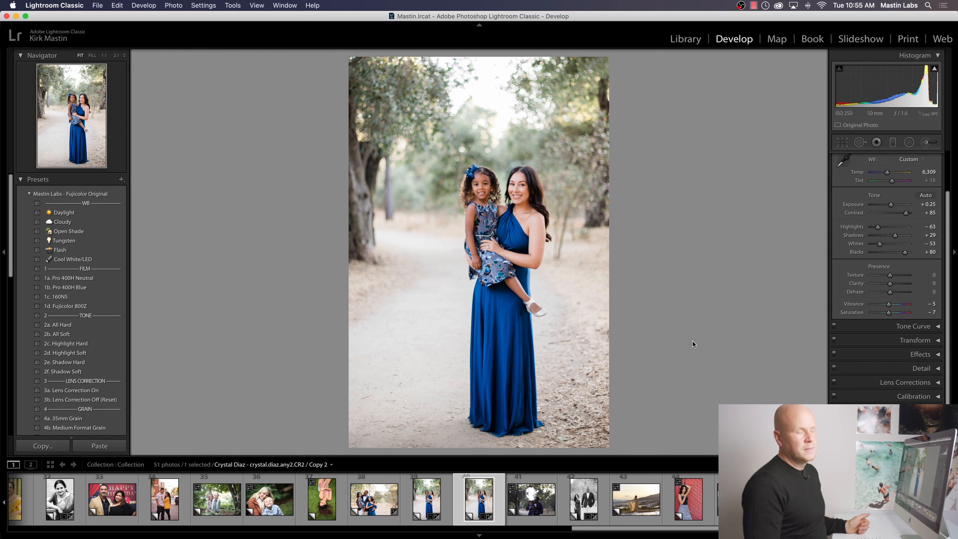
Step: Compare the Ektar 100 and Pro 400H versions side by side, and switch to the woman on the grass in single view
left_click(427, 504, "super")
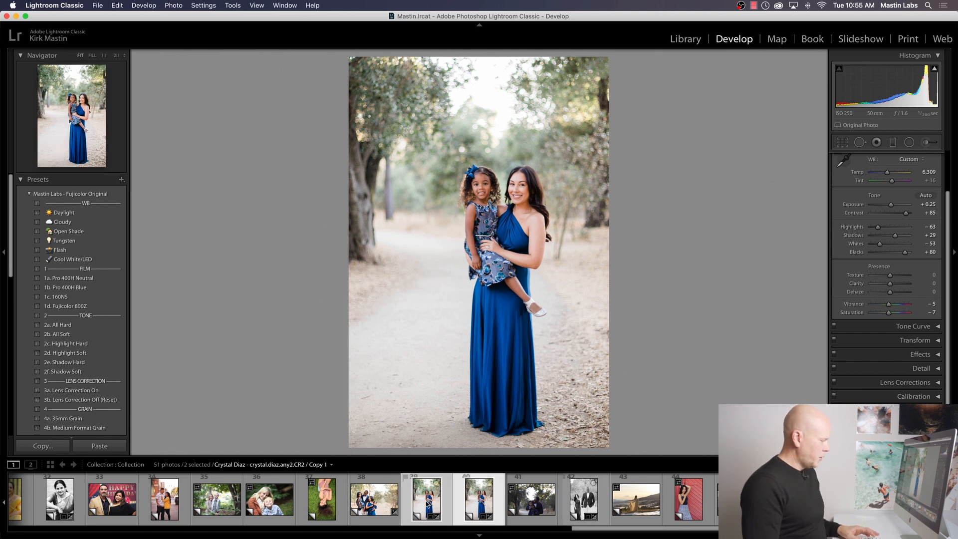
key("y")
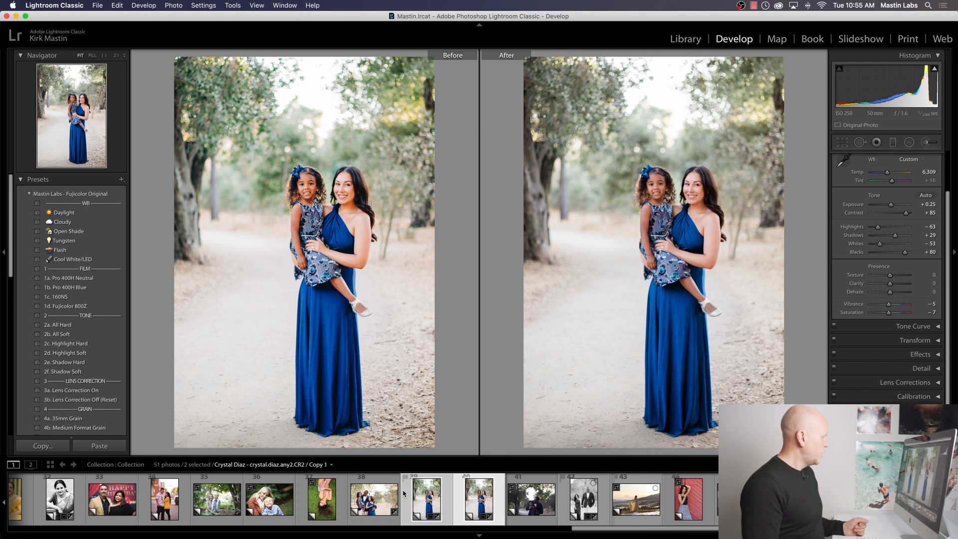
left_click(327, 501)
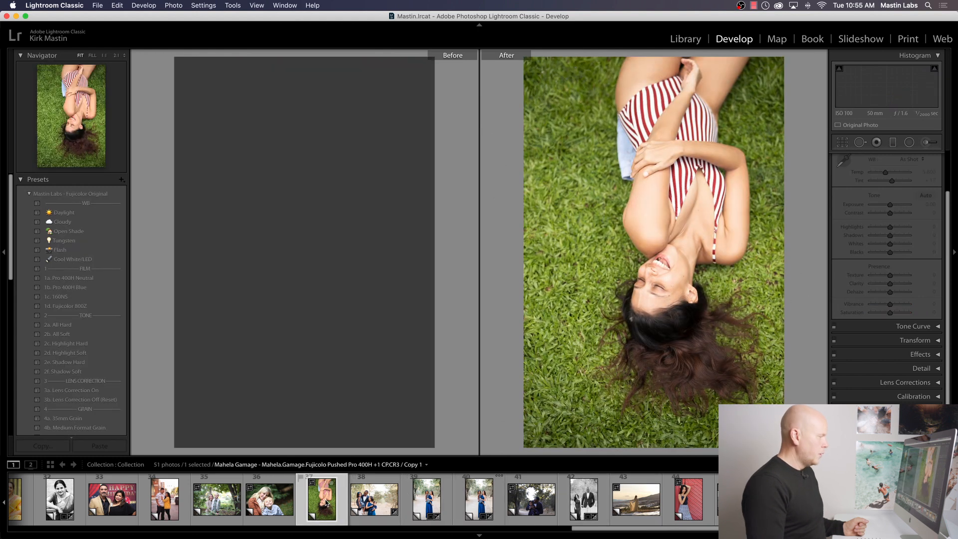
key("y")
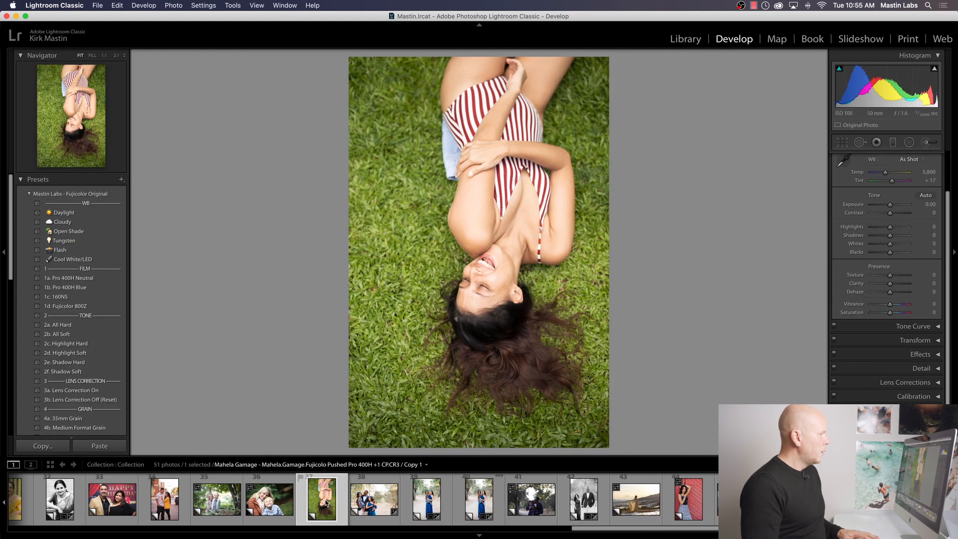
Step: Try rotating the grass photo by 180°, and turn it back to its original orientation
key("super+bracketright")
key("super+bracketright")
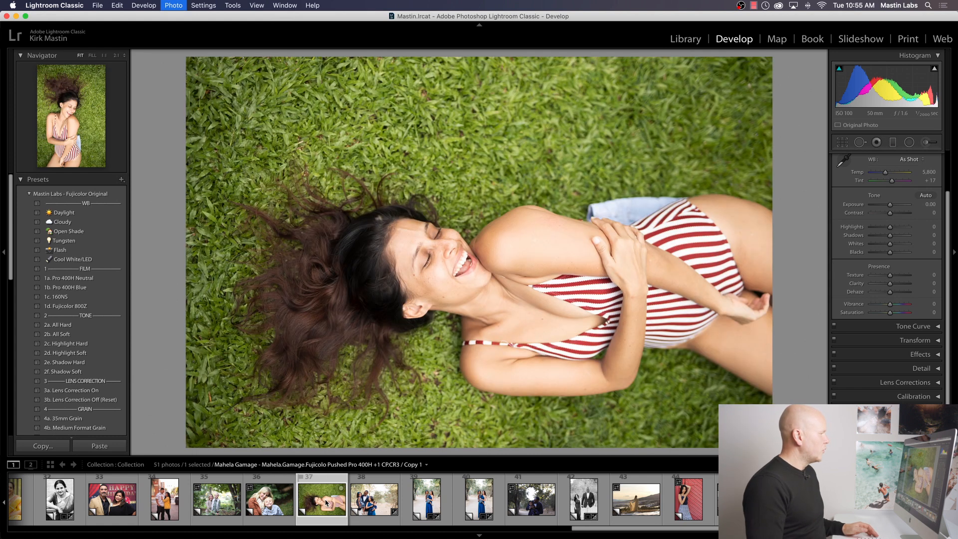
key("super+bracketleft")
key("super+bracketleft")
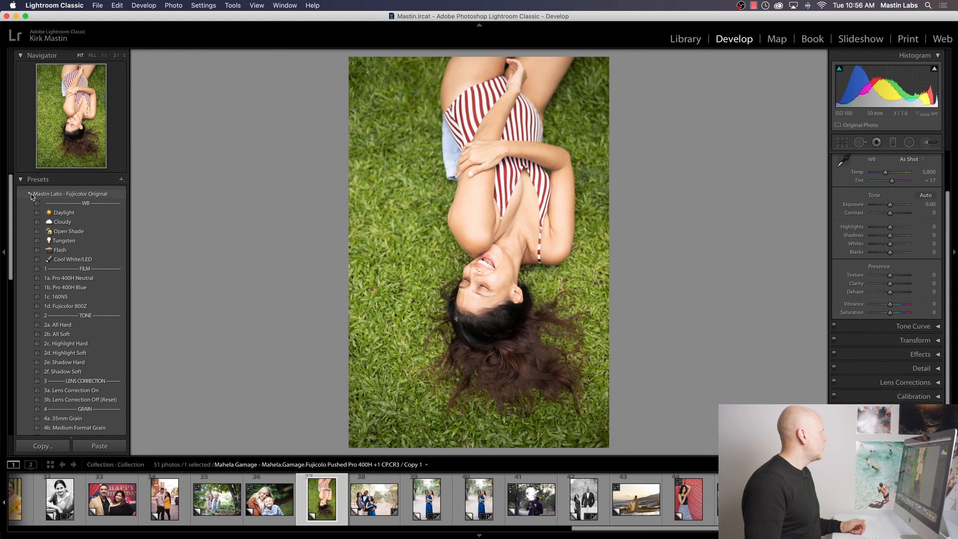
Step: Apply the Kodak Everyday Original 1a. Ektar 100 preset to the grass photo, undoing and reapplying it to judge the color change
left_click(30, 194)
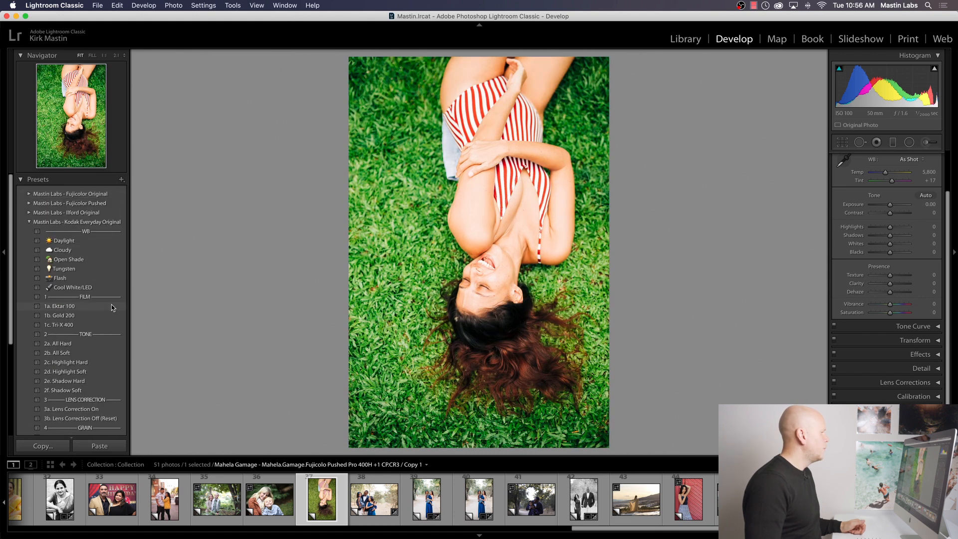
left_click(112, 305)
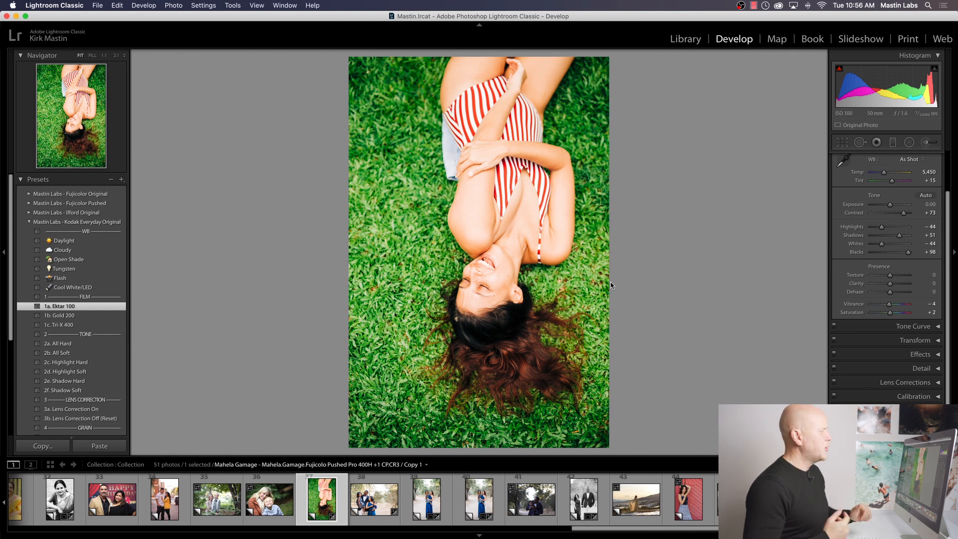
key("super+z")
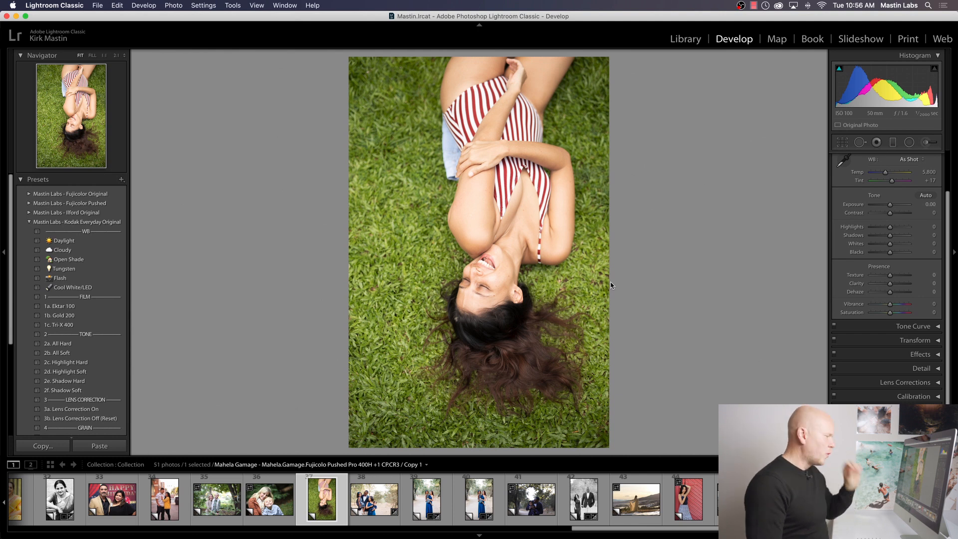
left_click(124, 305)
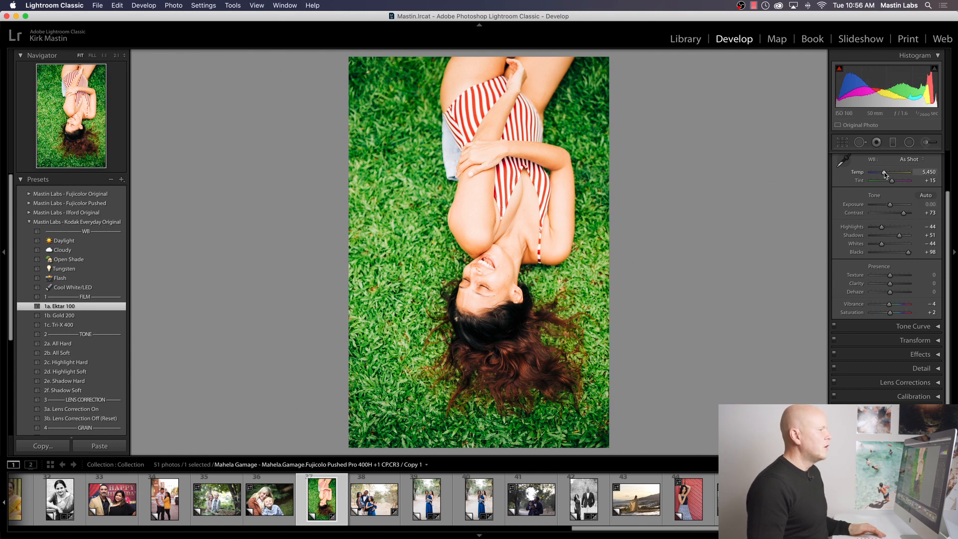
Step: Cool and darken the grass photo by setting the temperature to 4,803 and the exposure to −0.35
left_click_drag(885, 174, 889, 206)
left_click_drag(881, 173, 882, 176)
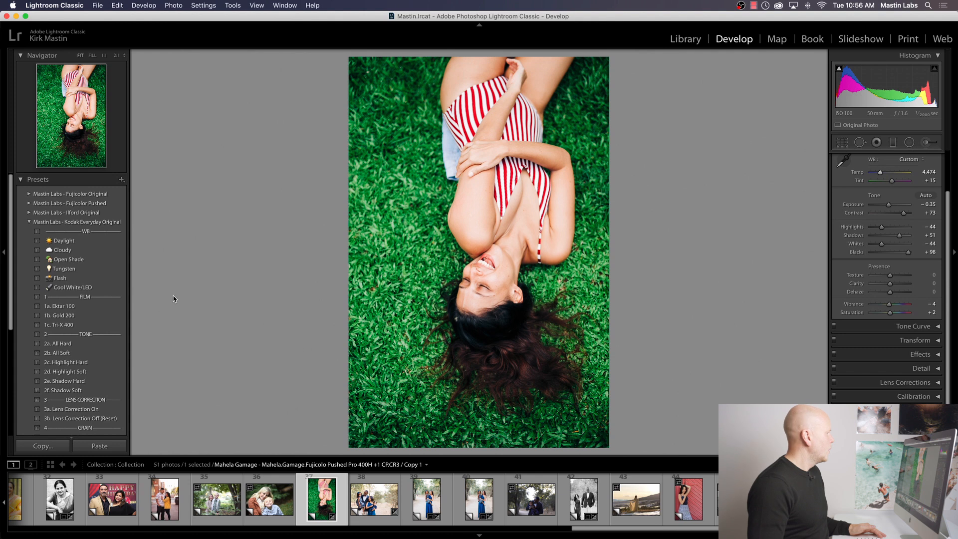
left_click_drag(880, 173, 881, 174)
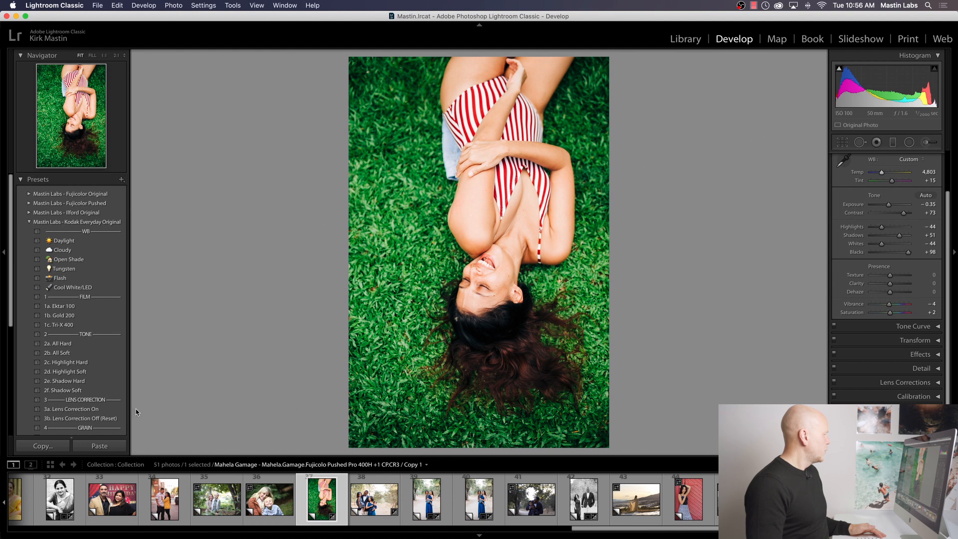
Step: Add the 3a. Lens Correction On preset to the grass photo and refine its exposure to −0.65 and temperature to 4,740
left_click(110, 408)
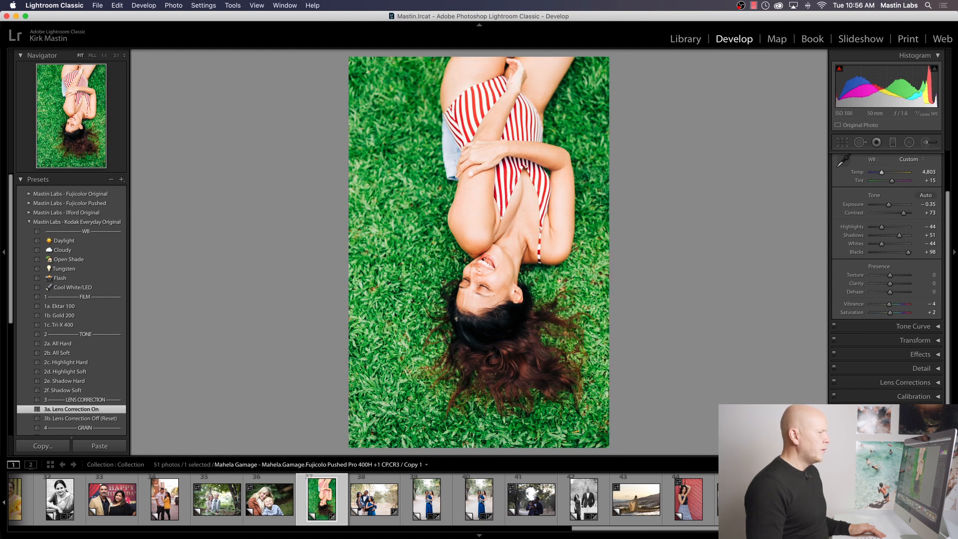
left_click_drag(889, 204, 887, 206)
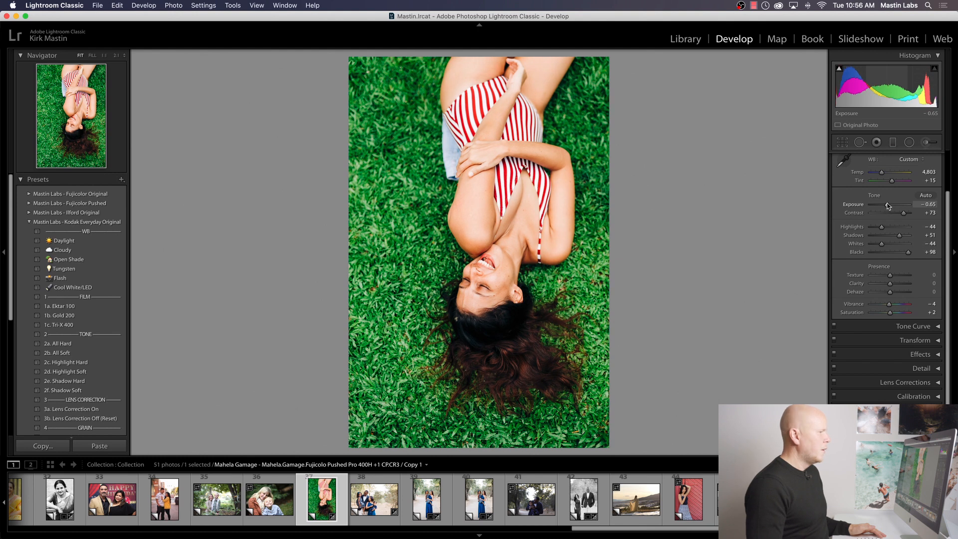
left_click_drag(882, 173, 881, 172)
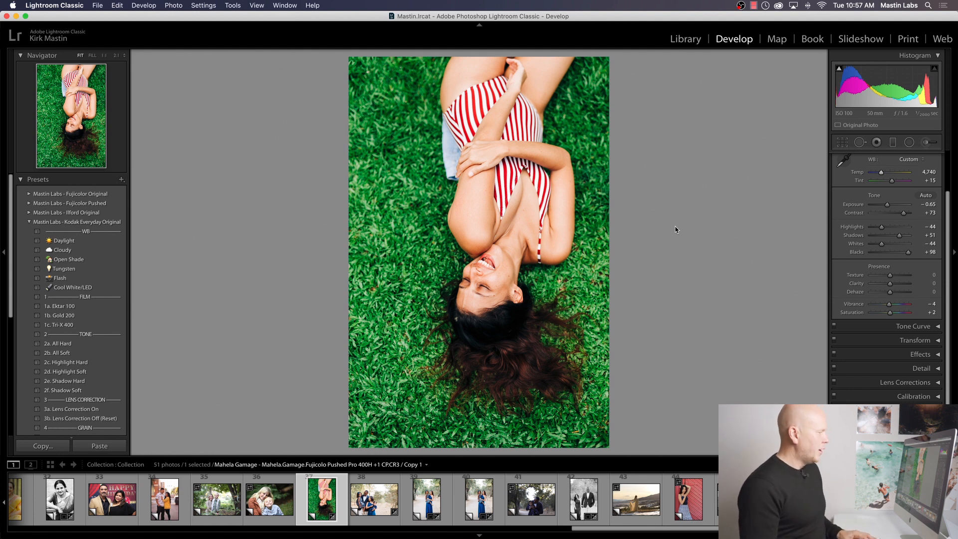
Step: Inspect the grass and the woman's face up close, and compare the photo before and after editing
left_click(410, 277)
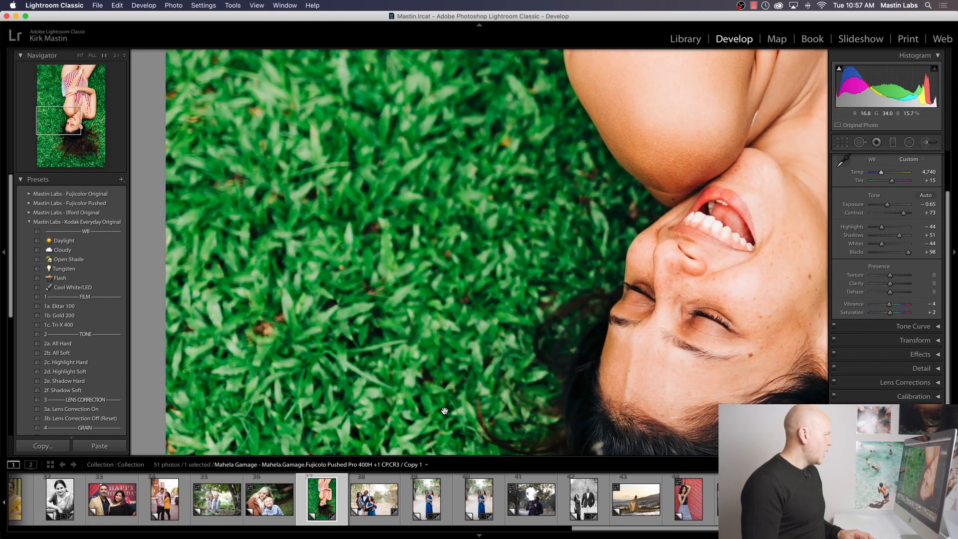
left_click_drag(444, 410, 478, 157)
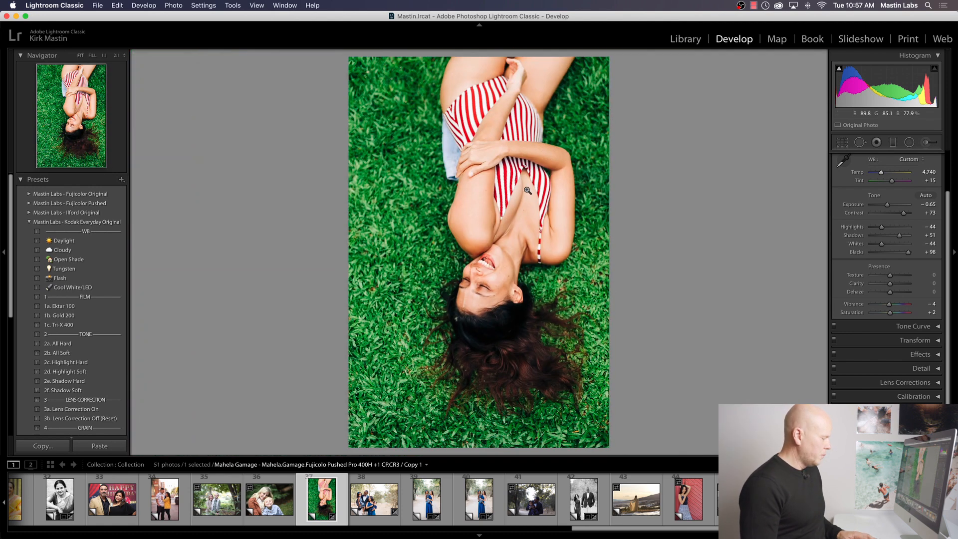
key("y")
key("y")
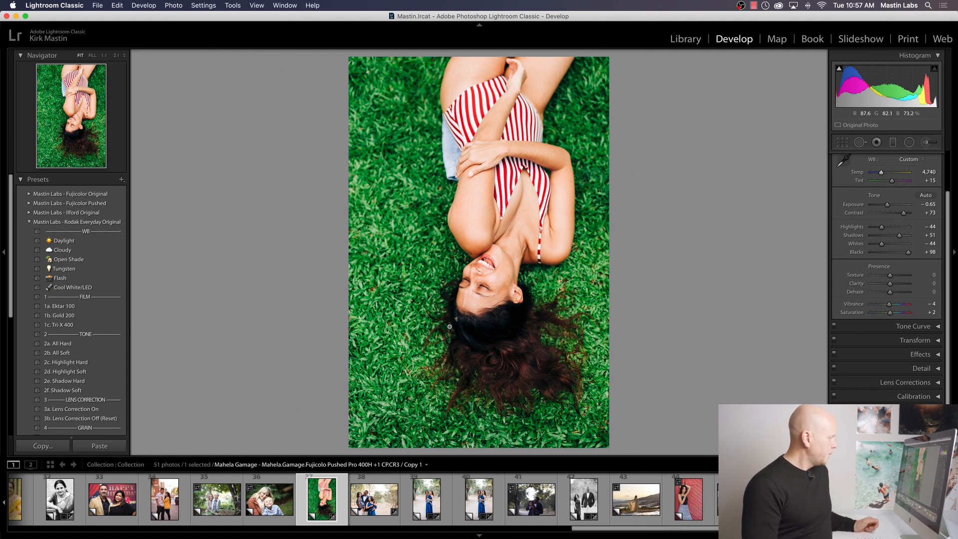
Step: On a new virtual copy of the grass photo, apply the Fujicolor Pushed 1a. Pro 400H +1 preset with the exposure at −1.00
right_click(319, 509)
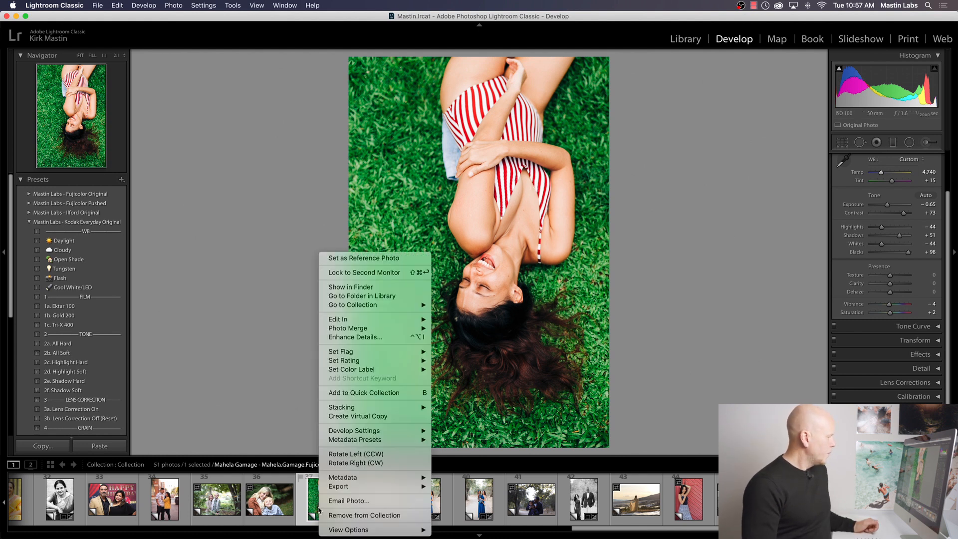
left_click(379, 416)
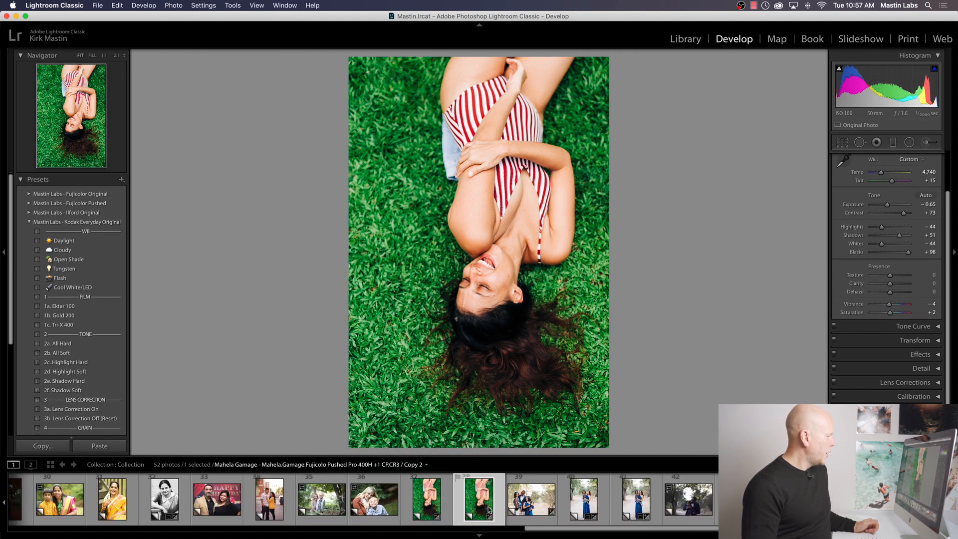
left_click(29, 222)
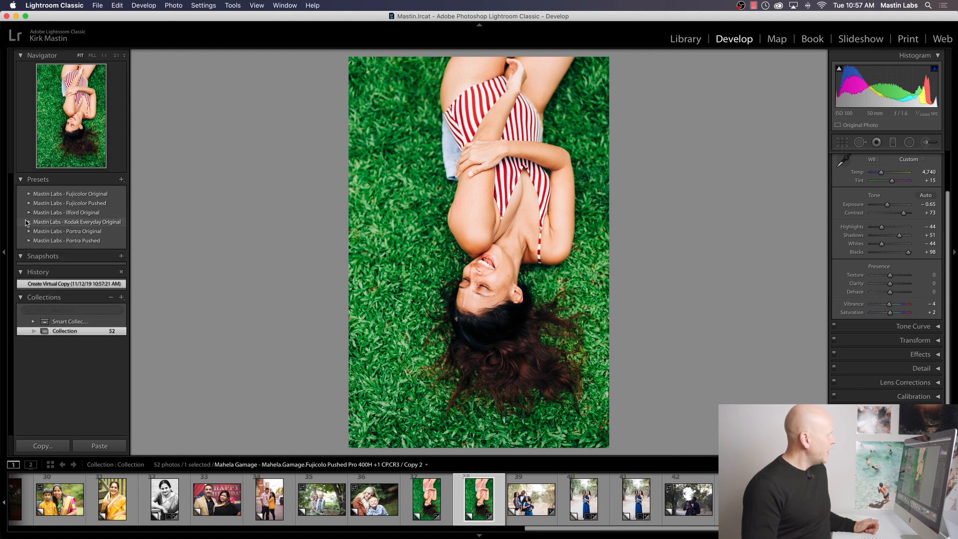
left_click(30, 204)
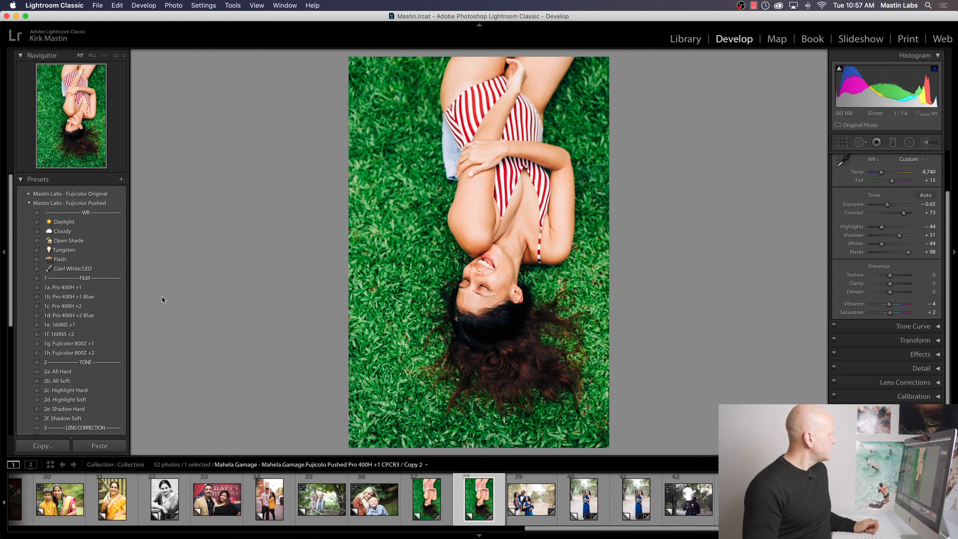
left_click(96, 287)
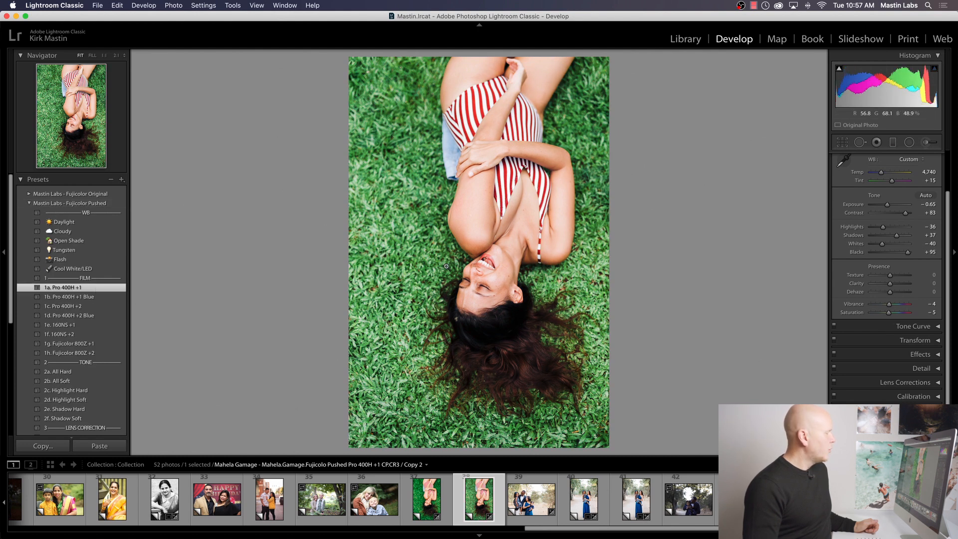
left_click_drag(887, 207, 886, 207)
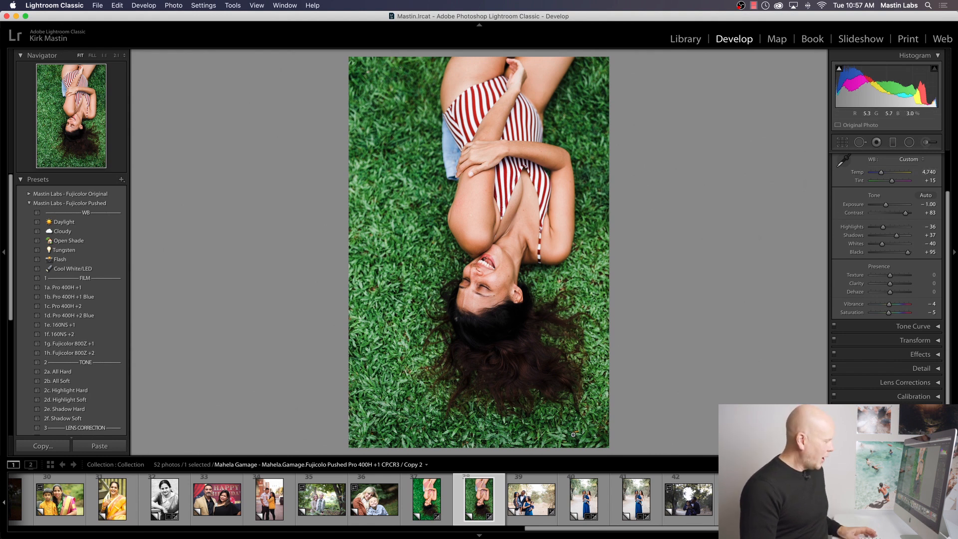
Step: Compare the Ektar 100 and Pro 400H +1 looks of the grass photo side by side, keeping only the new copy selected
left_click(432, 505, "super")
key("y")
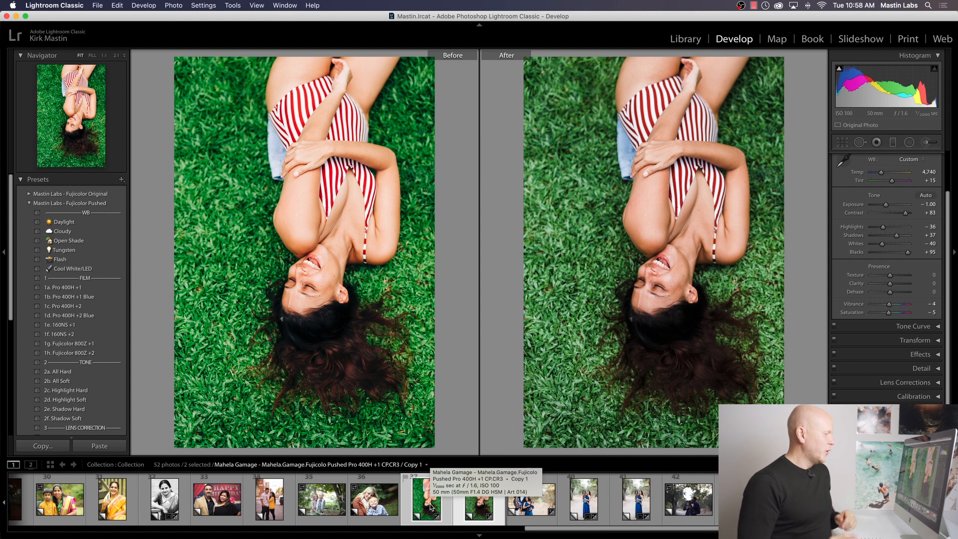
left_click(475, 501)
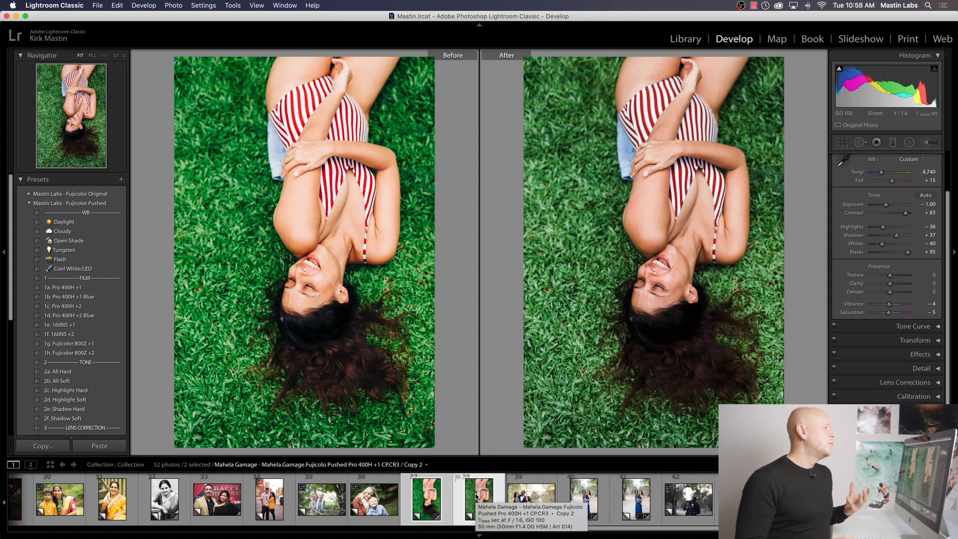
key("t")
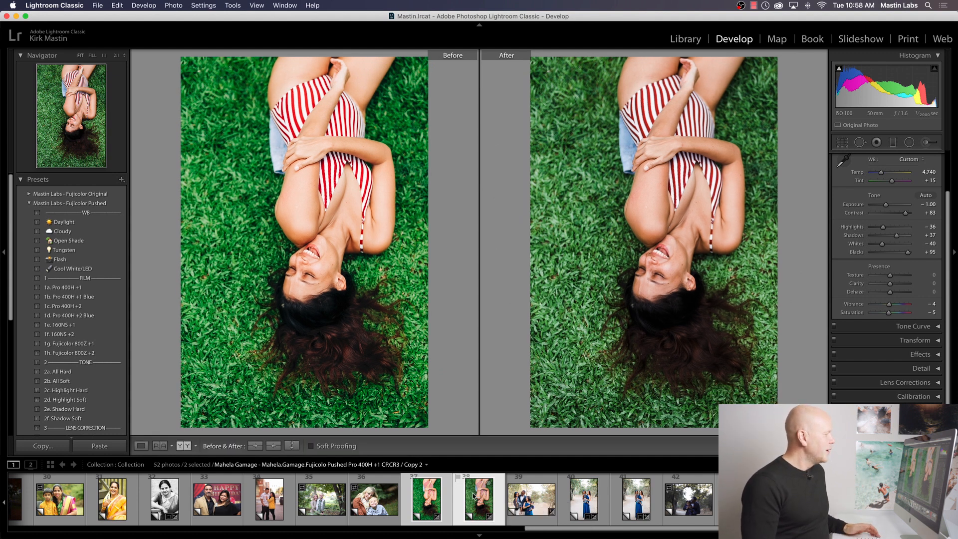
key("t")
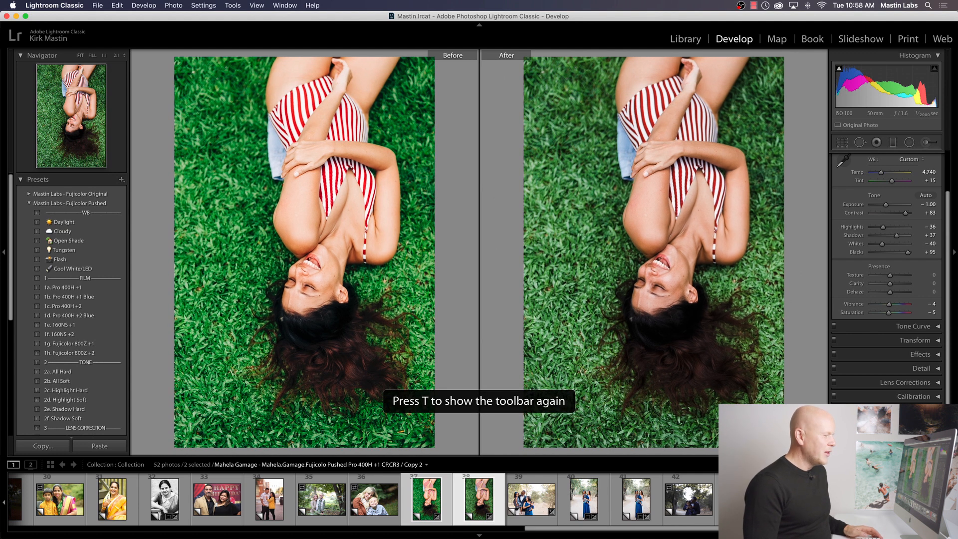
left_click(516, 498)
left_click(474, 504)
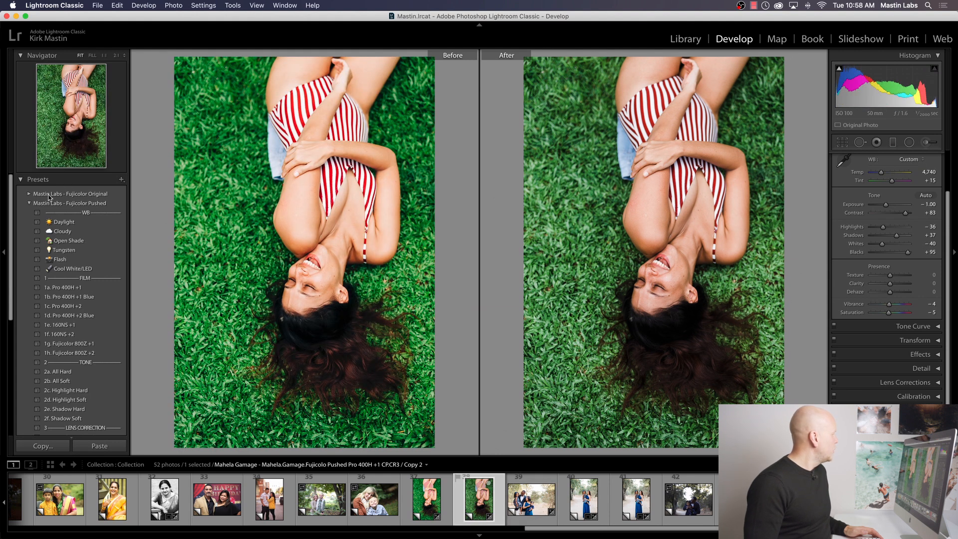
Step: Apply the Kodak Everyday Original 1b. Gold 200 preset to the copy and adjust its temperature to 5,305 and tint to +17
left_click(28, 203)
left_click(28, 204)
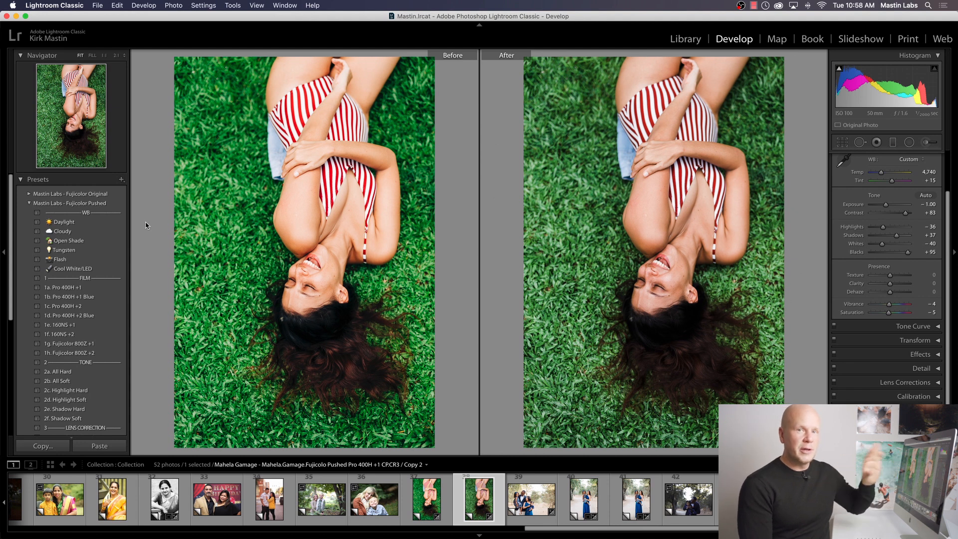
left_click(29, 203)
left_click(29, 222)
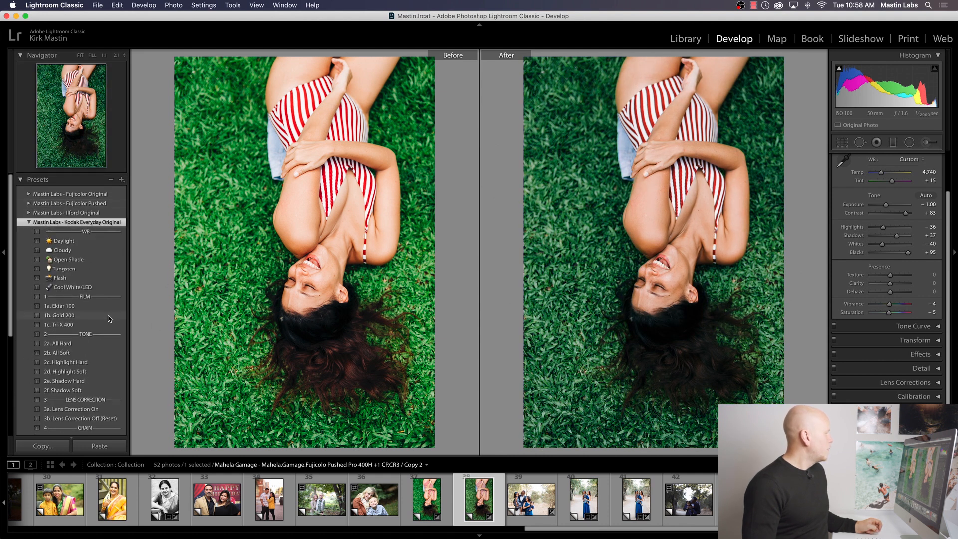
left_click(63, 315)
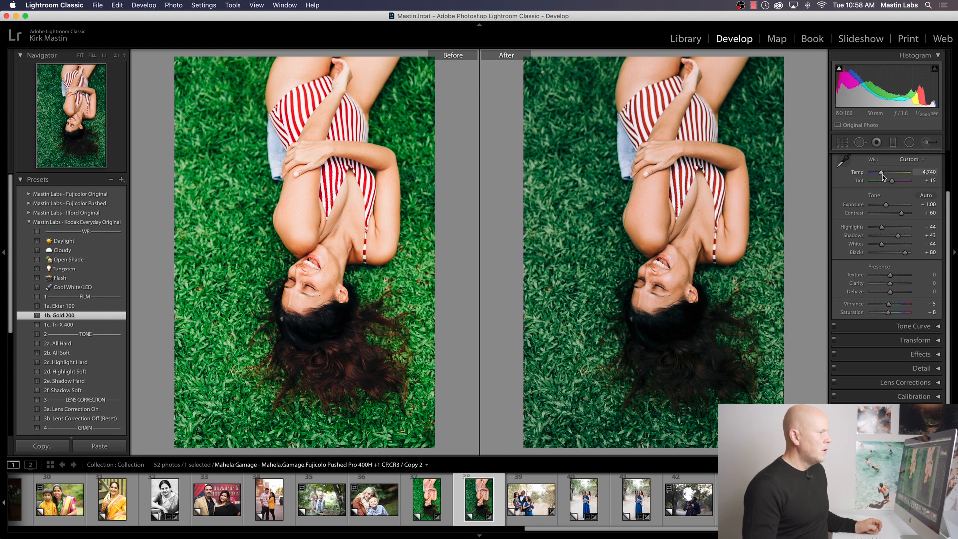
left_click_drag(880, 173, 883, 175)
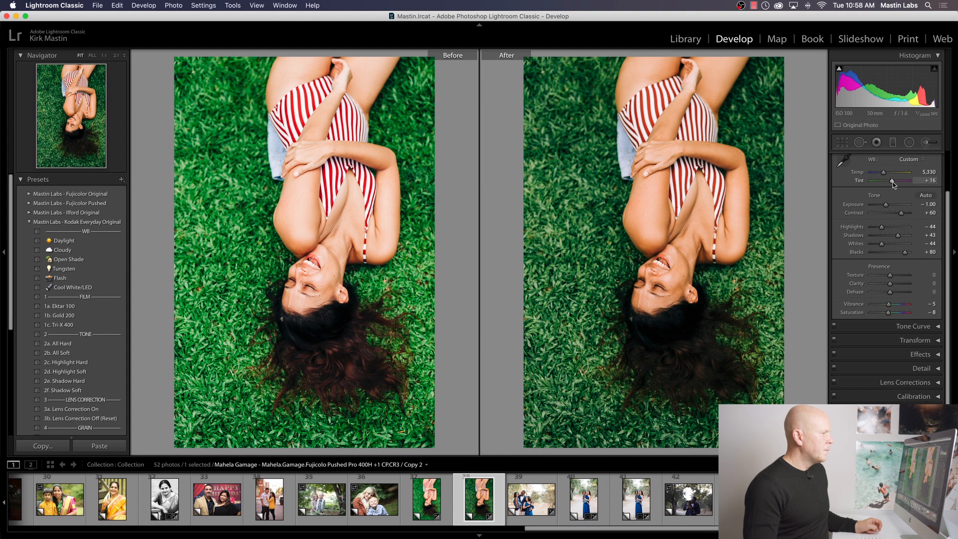
left_click_drag(892, 182, 883, 174)
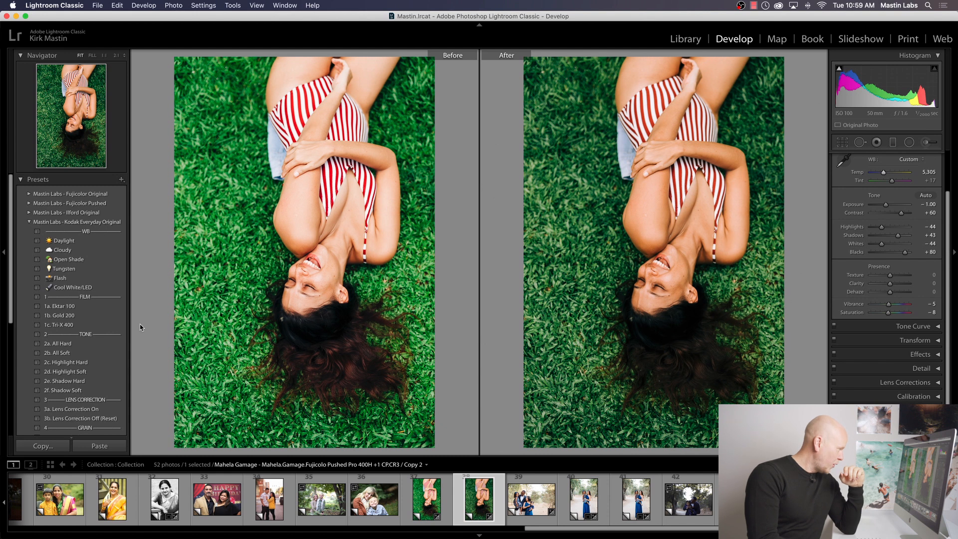
Step: Convert the copy to black and white with the 1c. Tri-X 400 preset and lower its exposure to −1.35
left_click(97, 324)
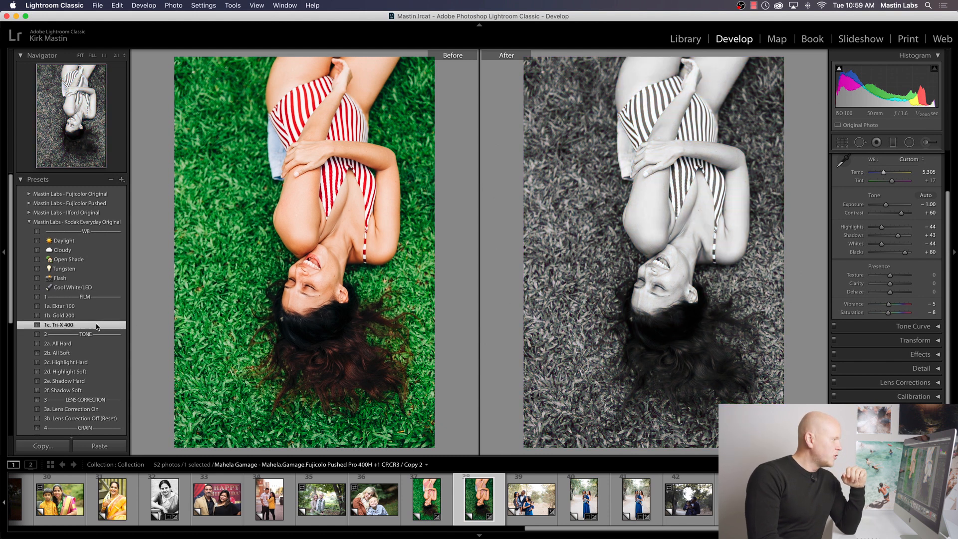
left_click_drag(885, 204, 885, 205)
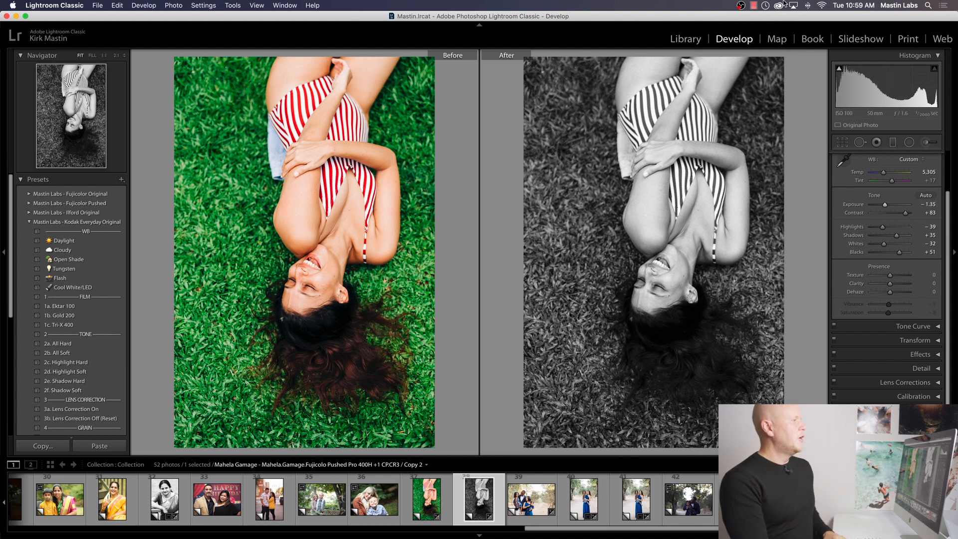
Step: Return to the Library grid, browse the remaining photos, and open the outdoor family portrait of two parents with two children
left_click(685, 39)
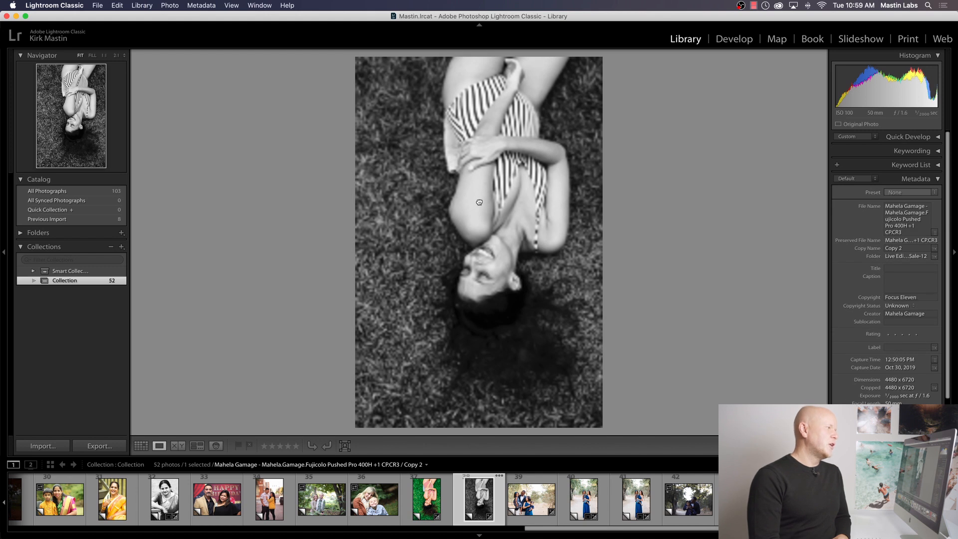
key("g")
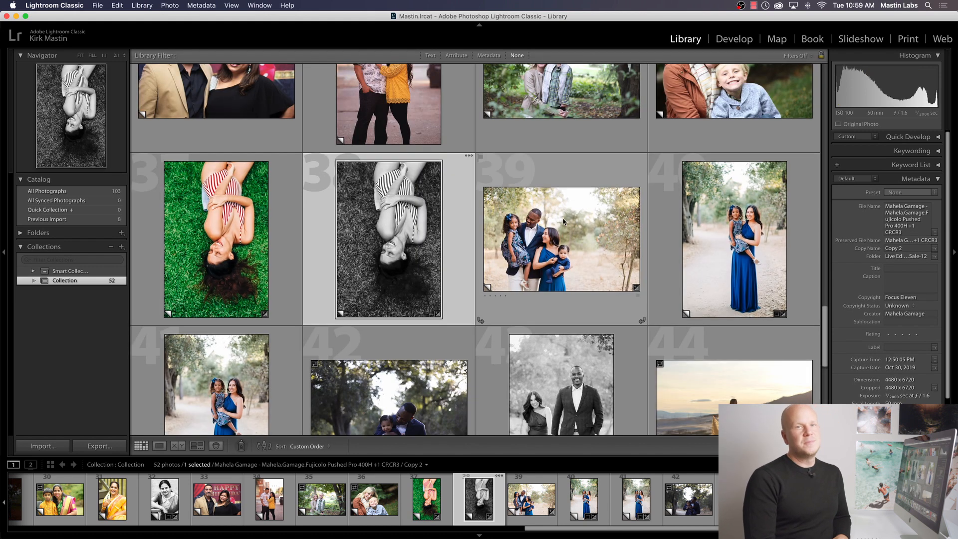
scroll(634, 239, "down", 5)
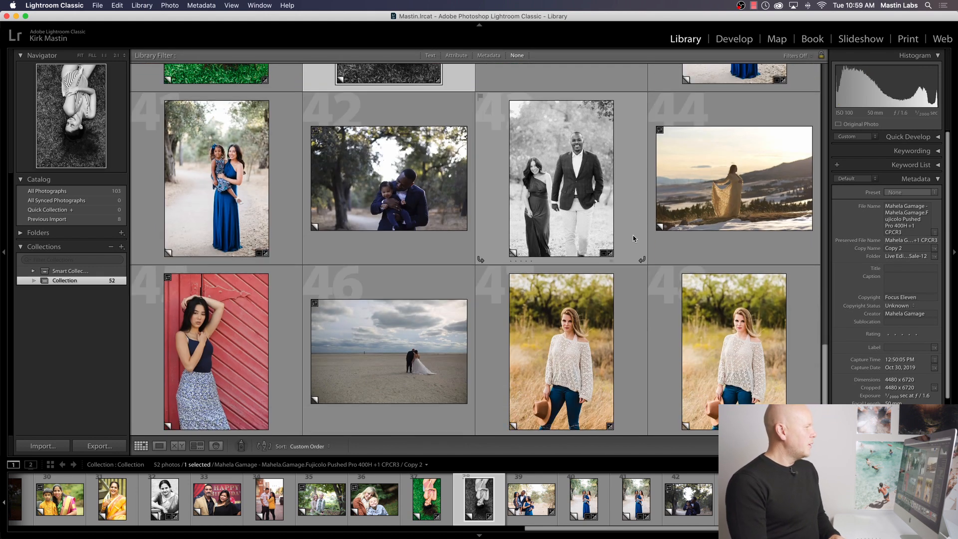
scroll(633, 238, "up", 1)
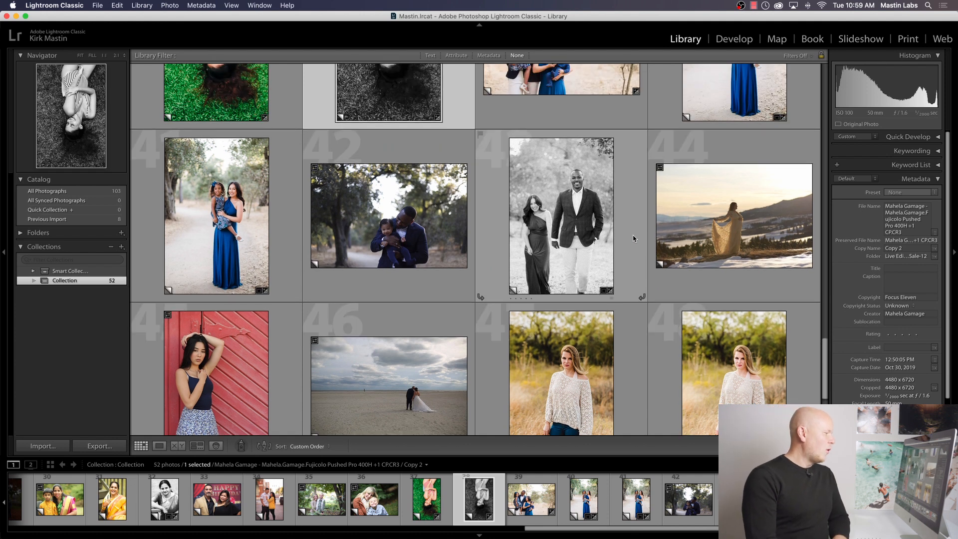
scroll(633, 239, "down", 7)
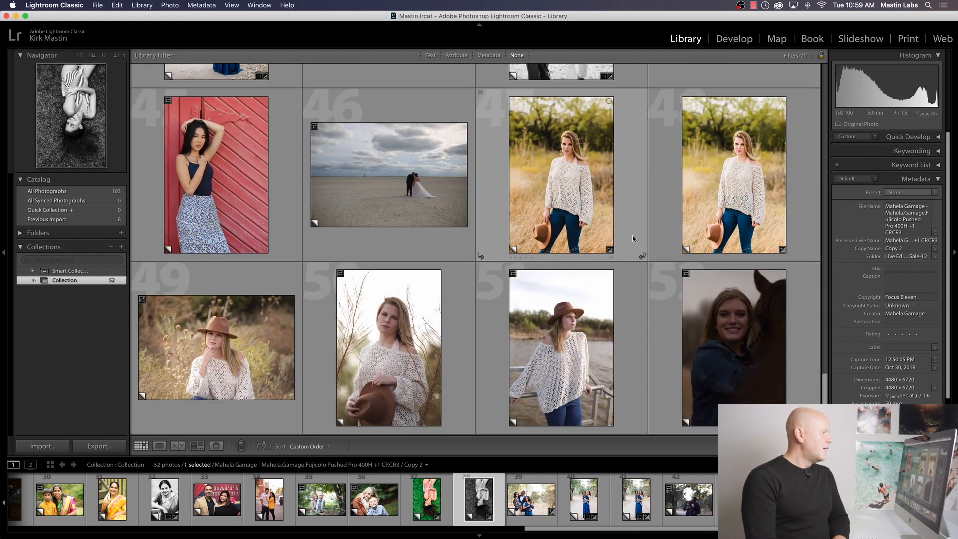
scroll(634, 238, "up", 10)
double_click(576, 183)
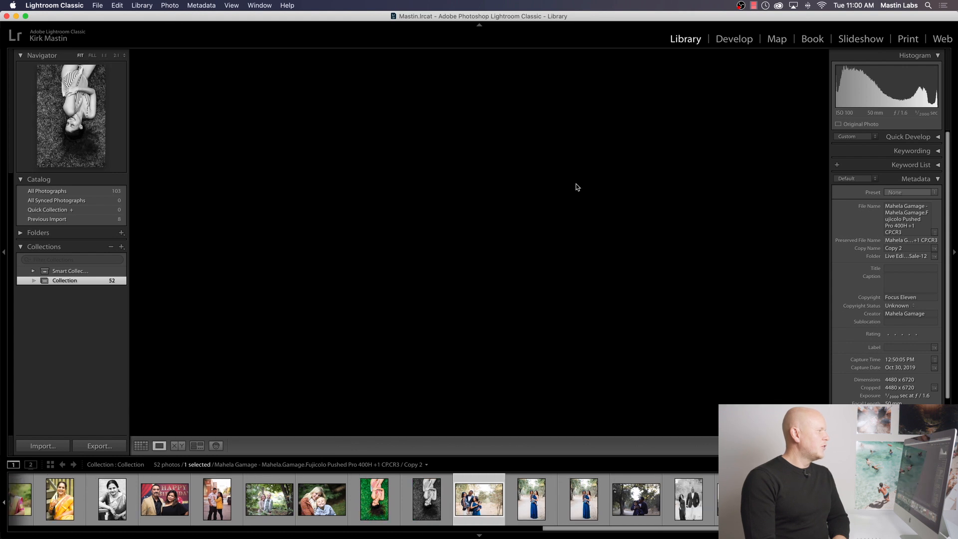